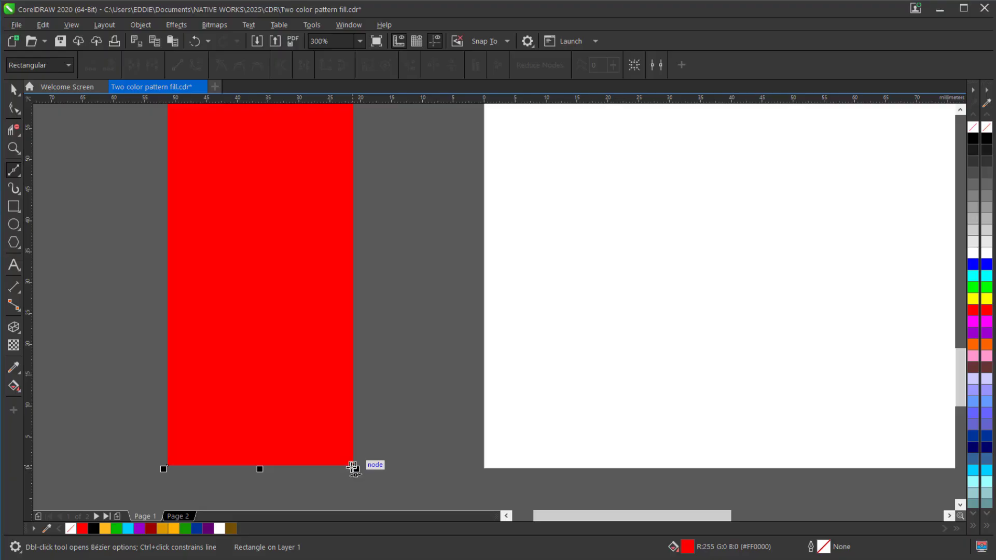
- Draw a closed tapered shape about 11.5 mm wide and 90 mm tall along the red rectangle's lower right edge, pointed at the bottom corner
click(352, 469)
scroll(349, 469, down, 2)
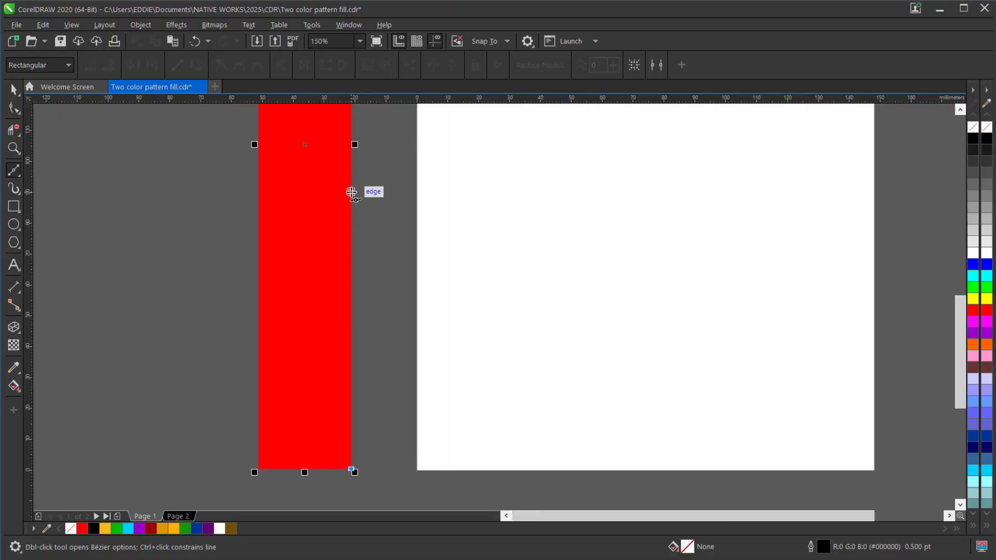
click(351, 192)
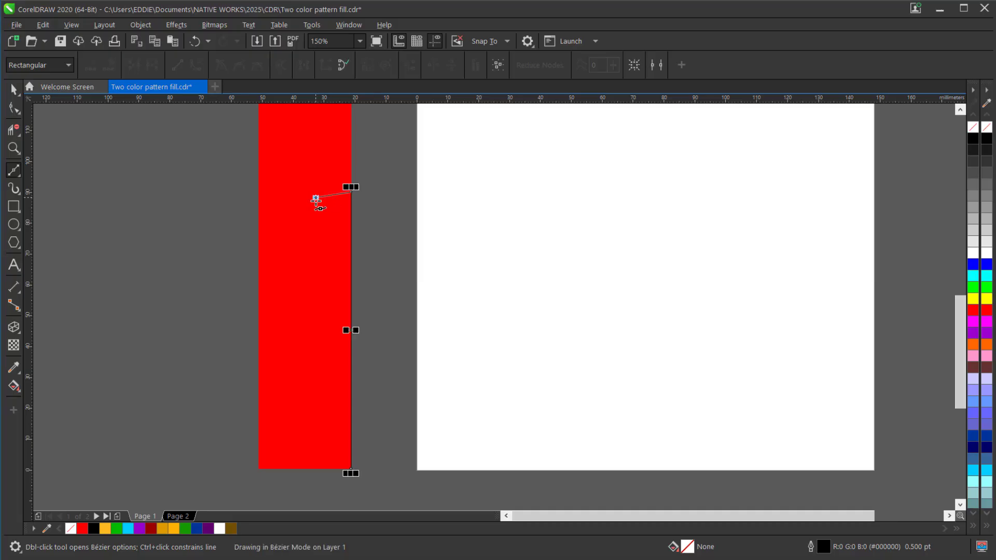
click(315, 199)
click(351, 469)
click(351, 469)
click(13, 108)
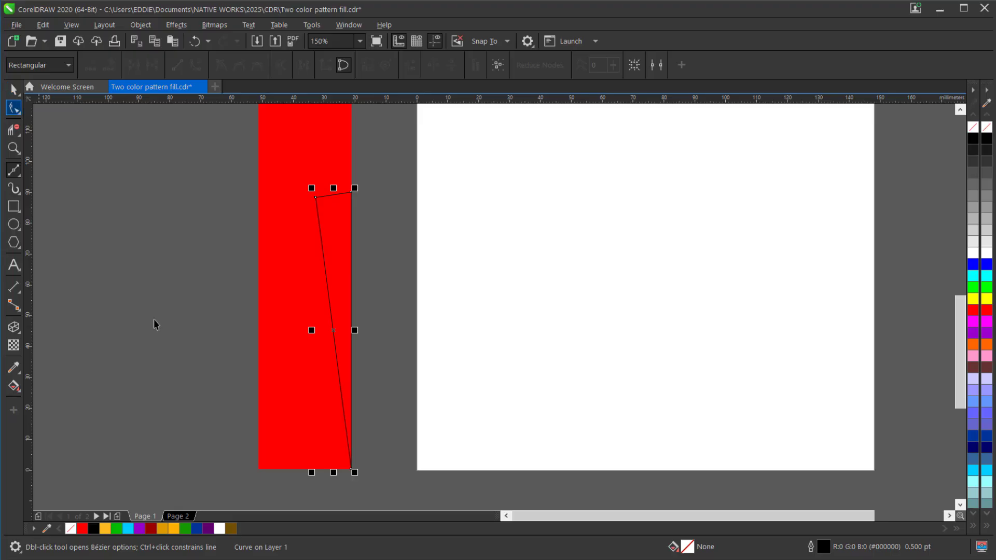
- Fill the tapered shape with black and remove its outline
key(space)
click(93, 529)
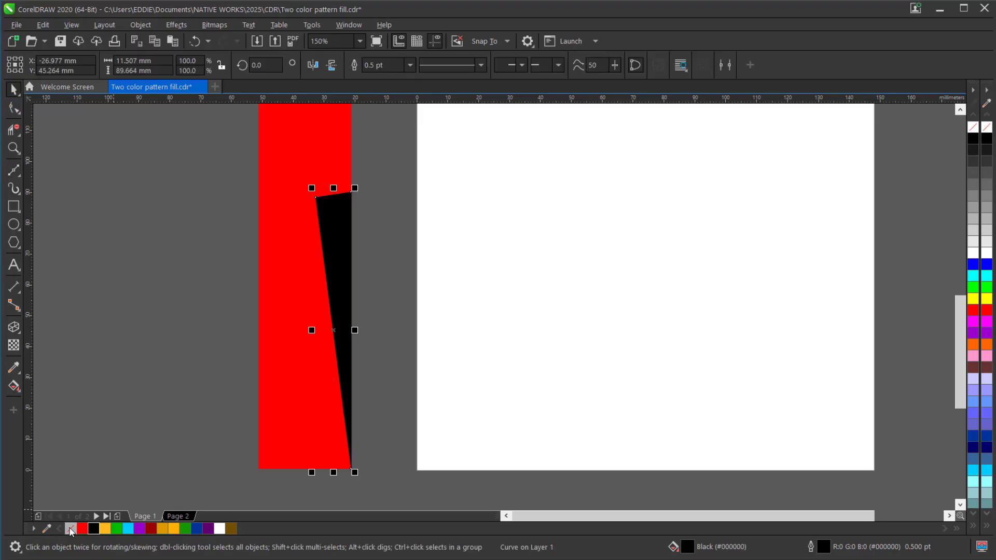
right_click(71, 529)
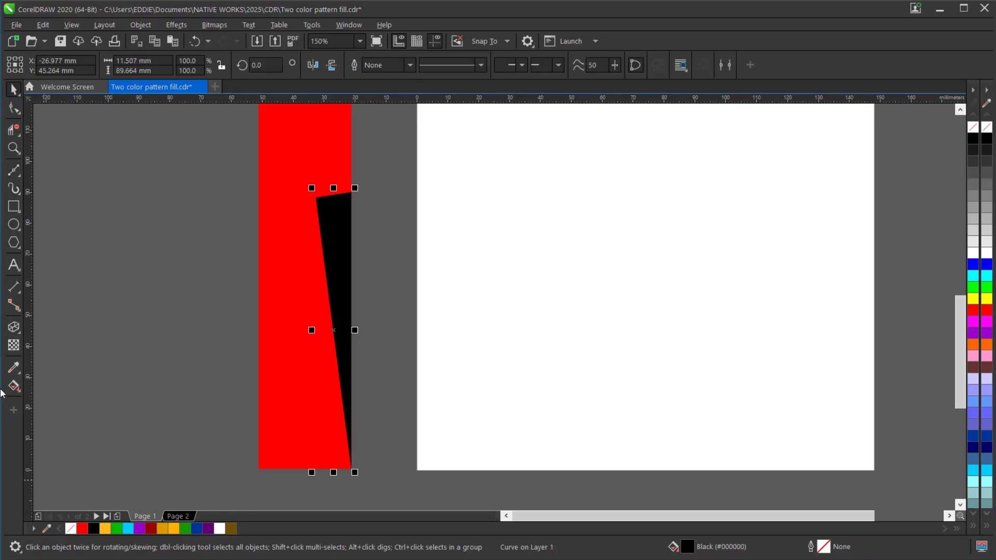
- Apply a fountain transparency to the black shape, opaque at the bottom and fading out upward, with the midpoint shifted toward the top
click(14, 345)
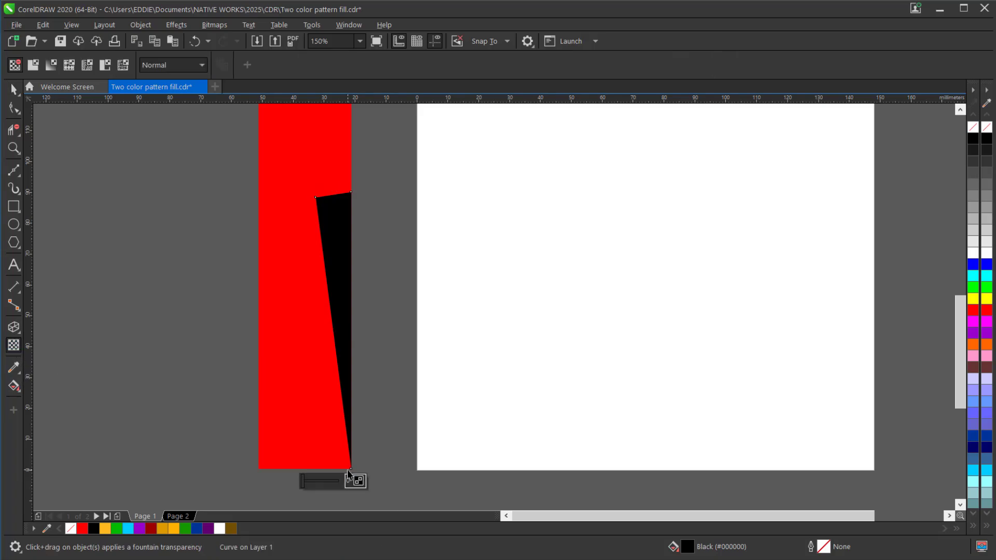
drag(347, 468, 336, 313)
drag(332, 278, 333, 189)
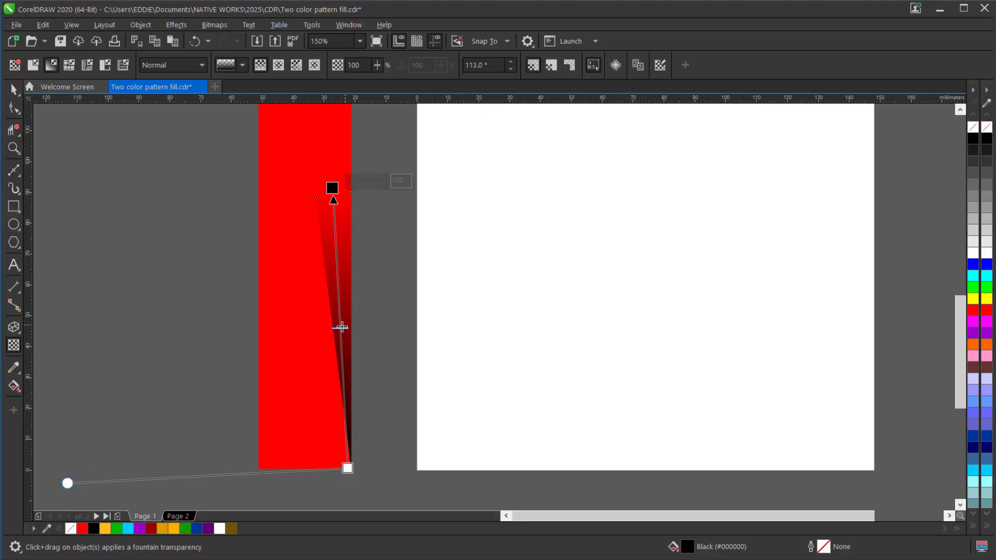
drag(341, 317, 338, 273)
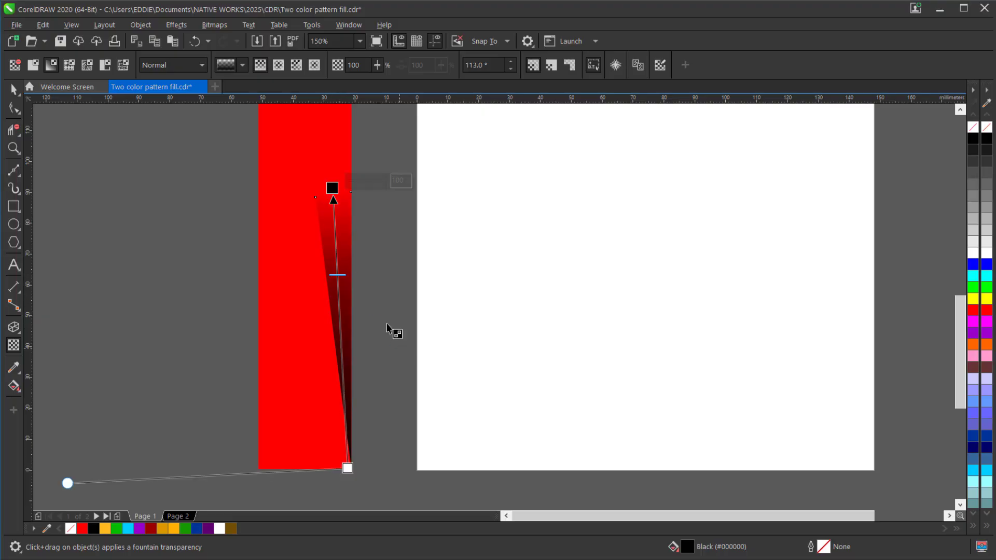
click(13, 89)
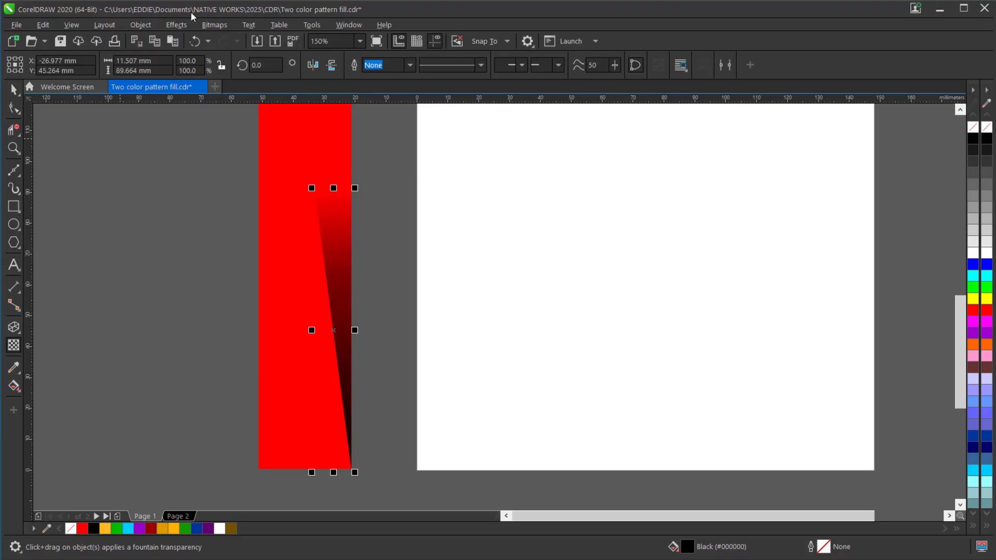
- Apply a Gaussian blur with a 20-pixel radius to the black tapered shape
click(166, 23)
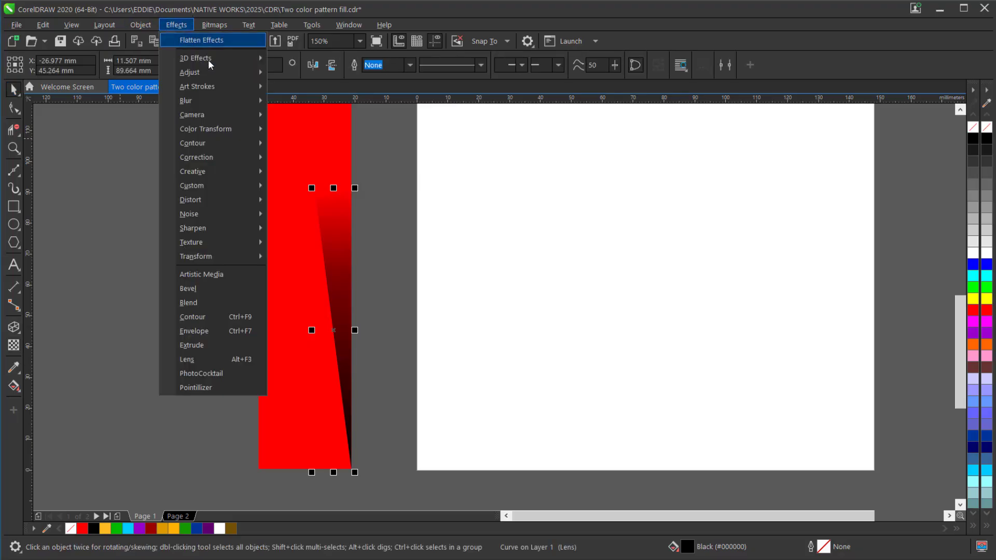
mouse_move(223, 99)
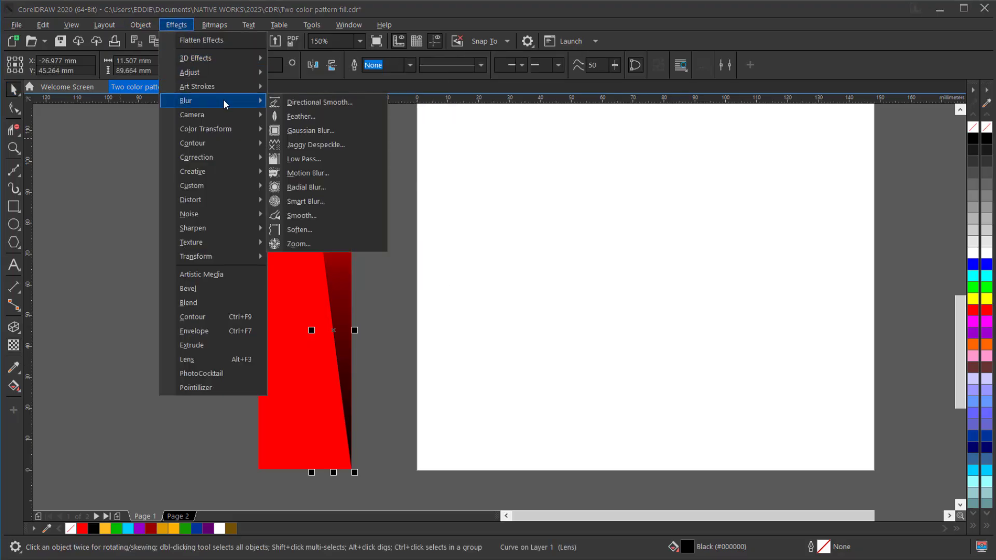
click(321, 132)
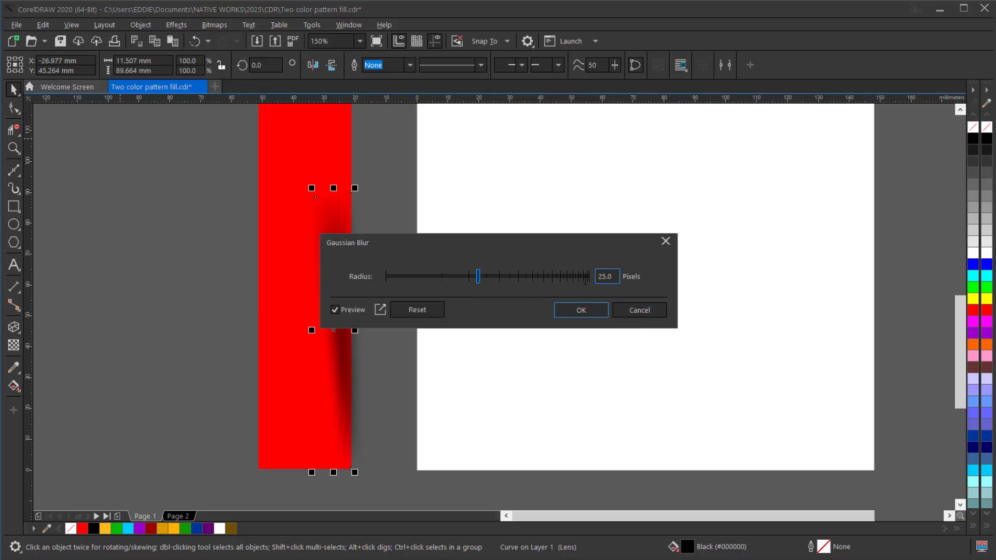
text(20)
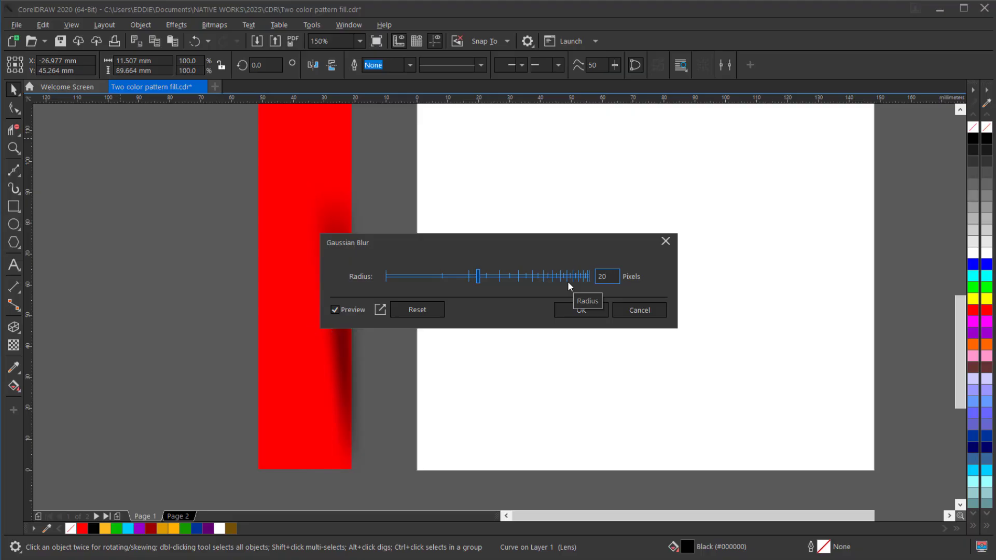
key(Return)
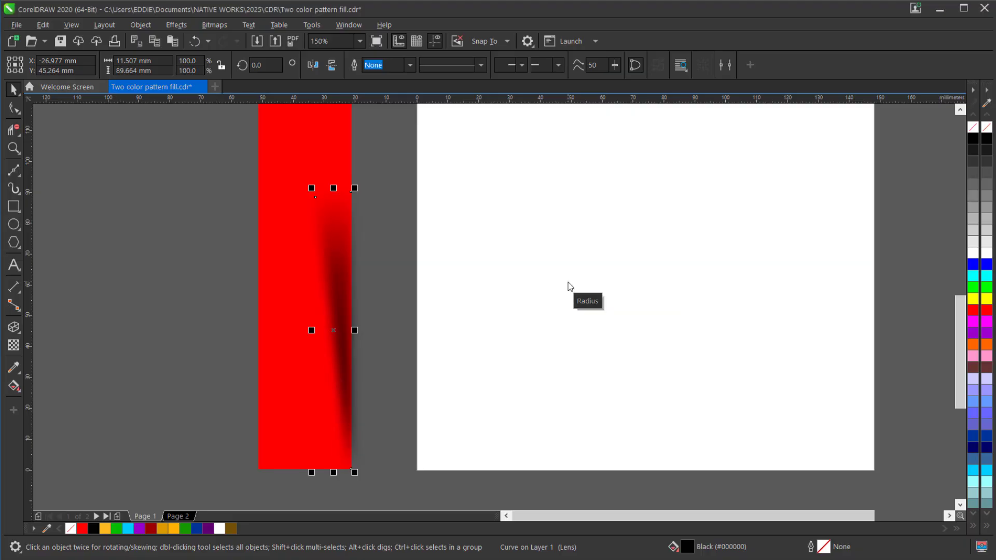
- Skew the top of the blurred shadow slightly to the right, past the red rectangle's edge
click(338, 259)
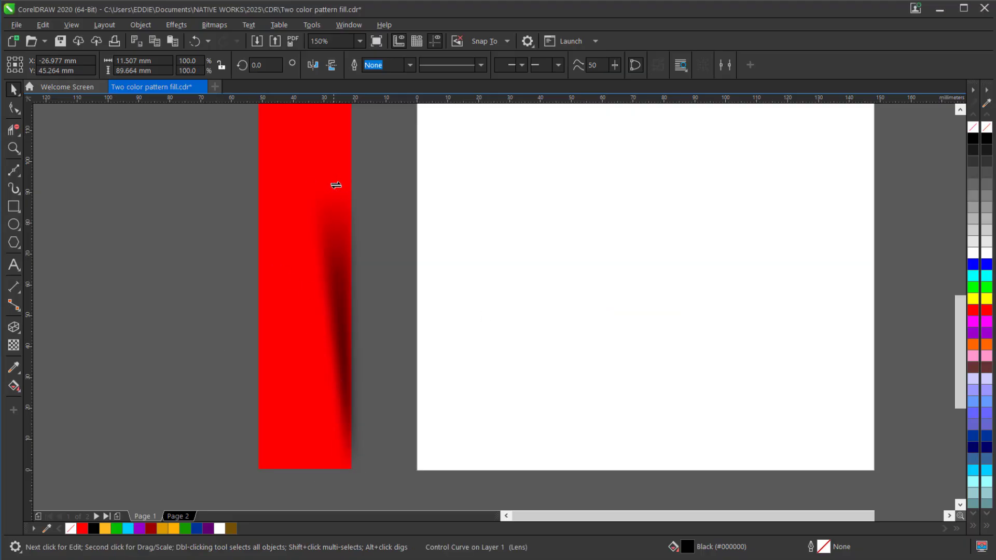
drag(336, 185, 338, 184)
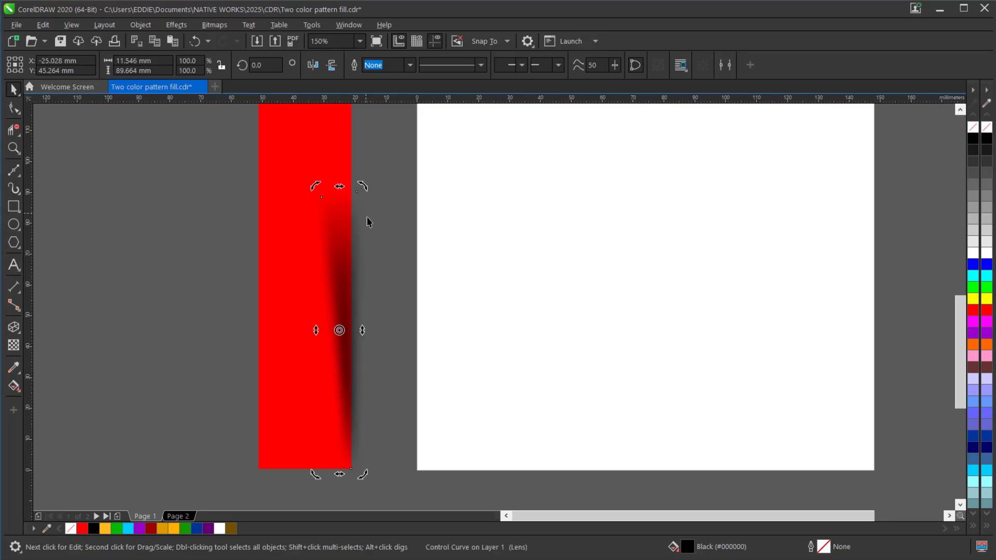
click(367, 411)
scroll(365, 419, down, 2)
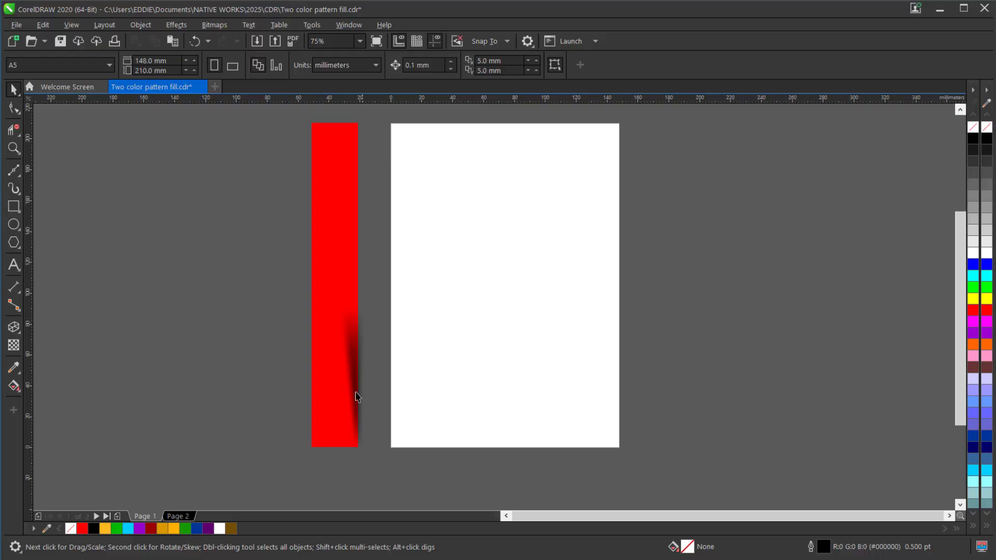
- Copy the blurred shadow and place a vertically mirrored duplicate at the upper right edge of the red rectangle, aligned with its top
click(355, 352)
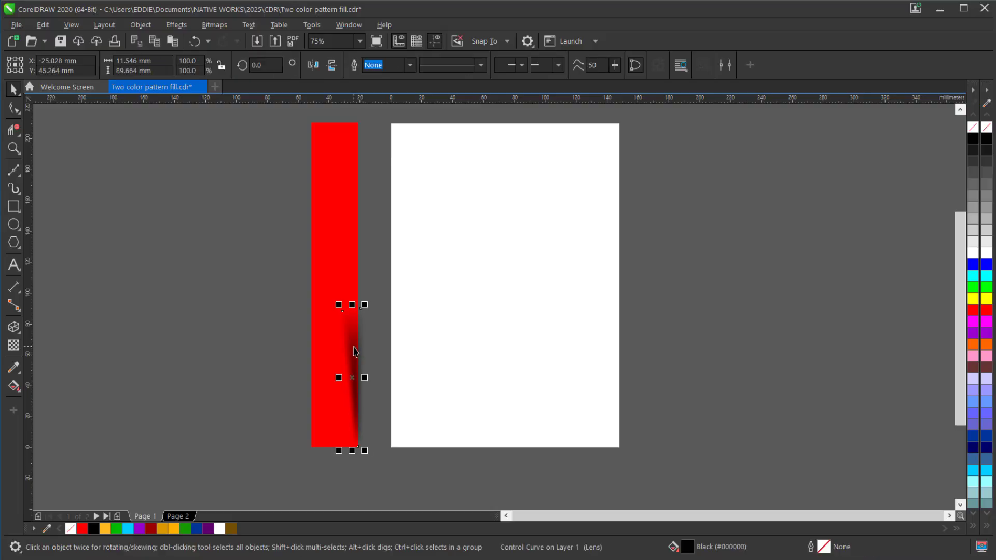
key(ctrl+c)
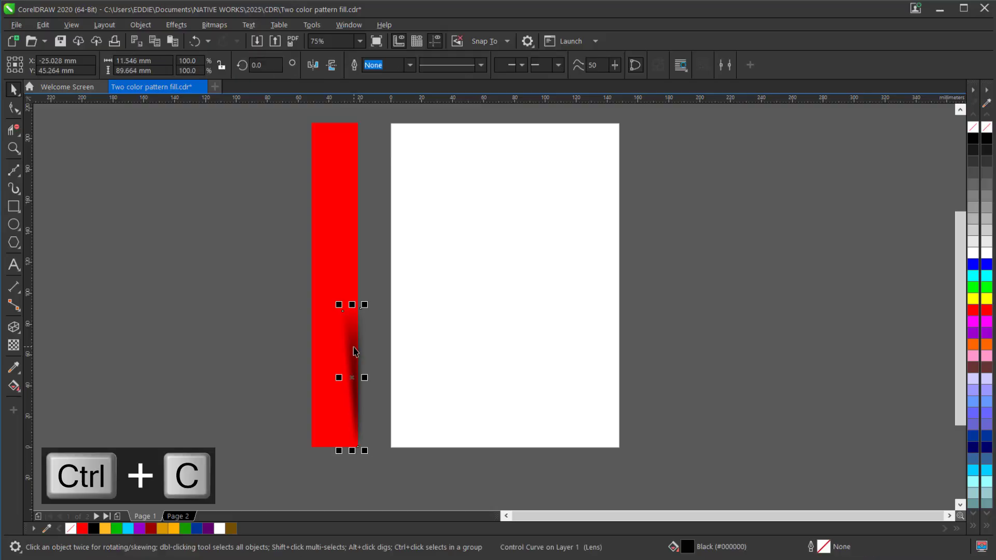
key(ctrl+v)
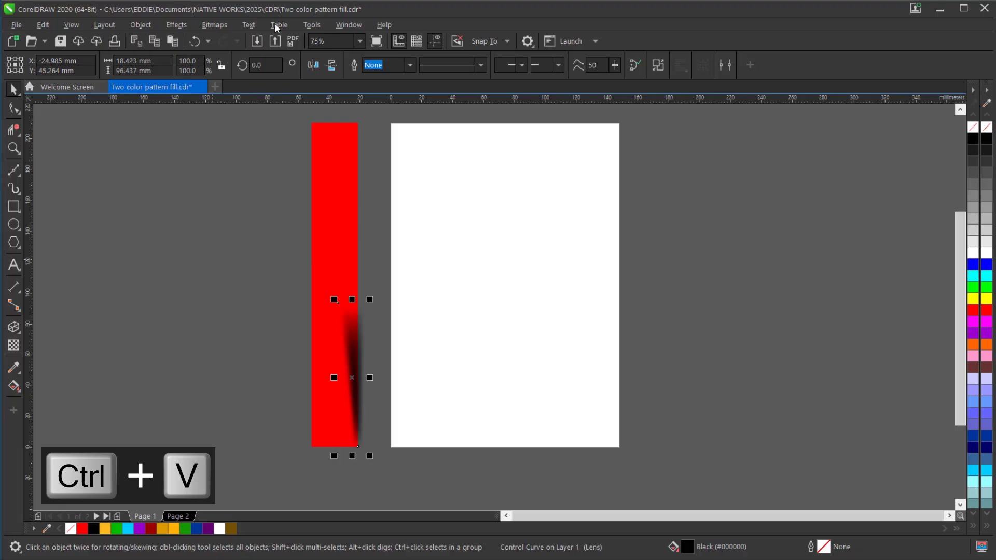
shift+click(338, 208)
key(t)
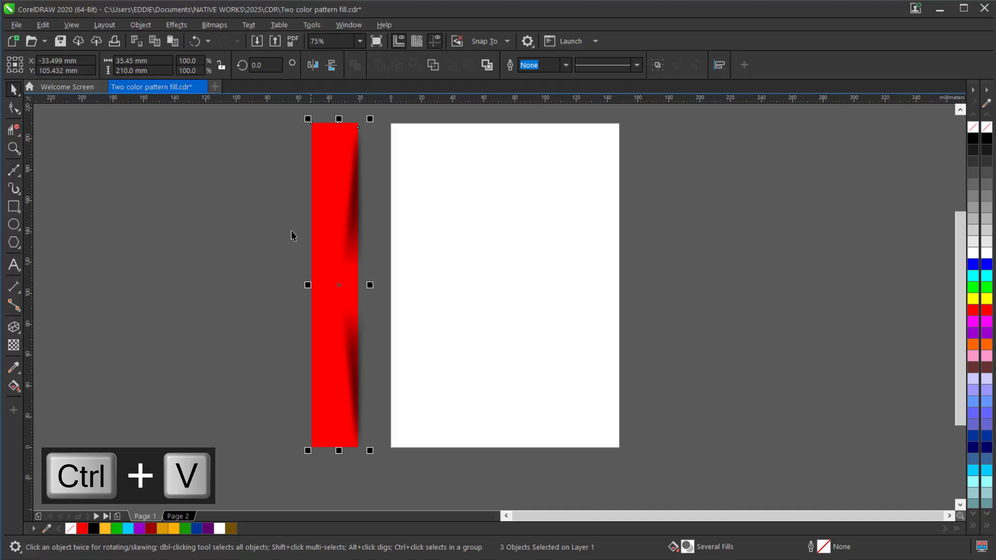
click(237, 275)
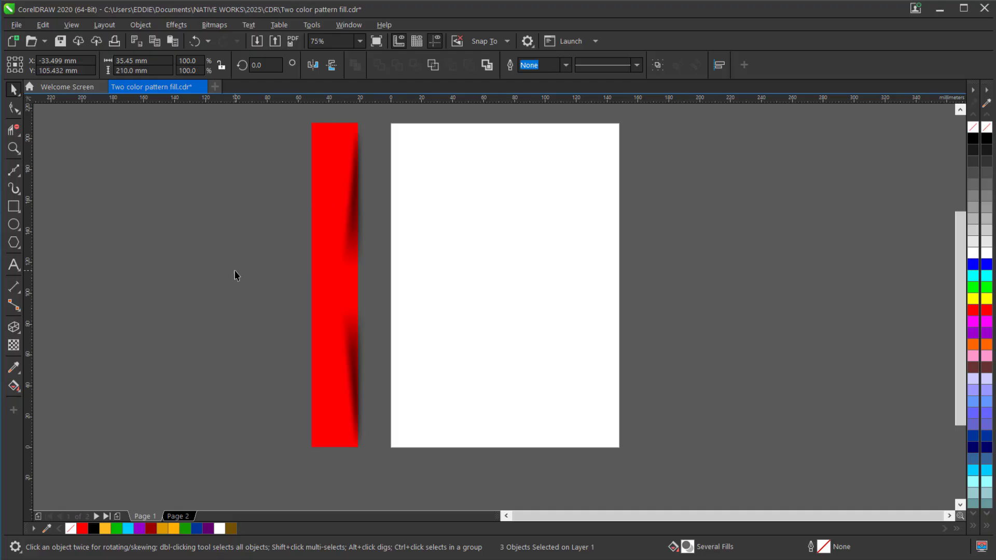
- PowerClip both blurred shadows inside the red rectangle
click(354, 237)
click(353, 359)
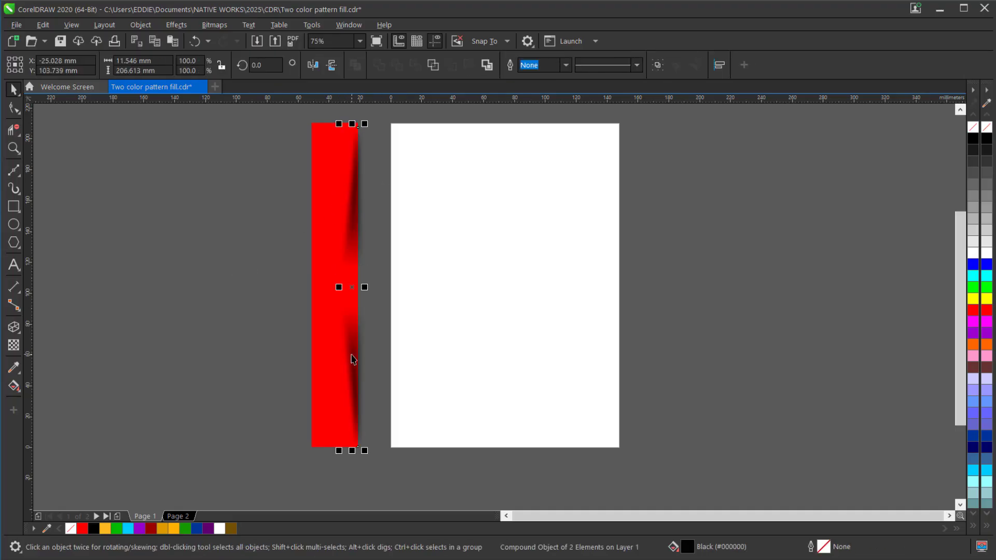
right_click(352, 355)
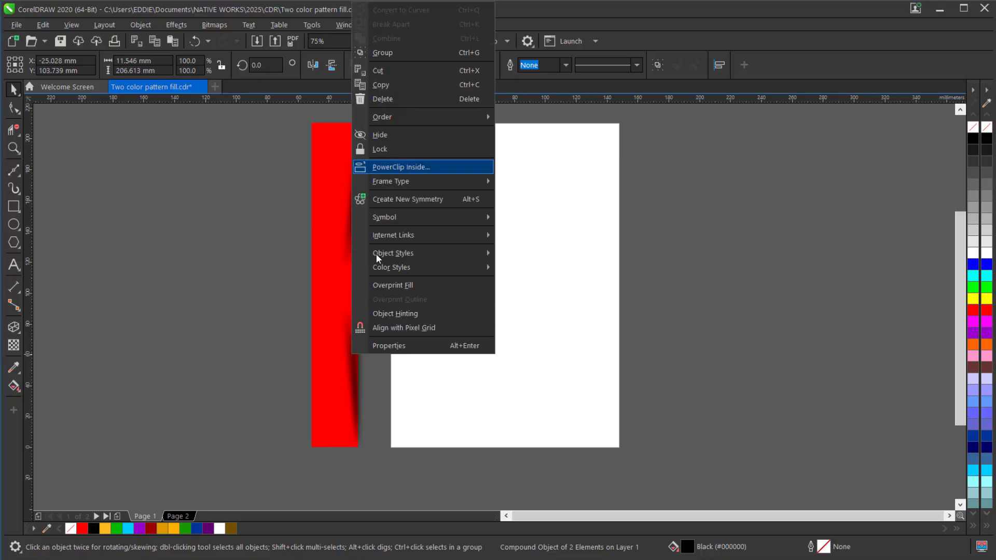
click(315, 405)
click(315, 405)
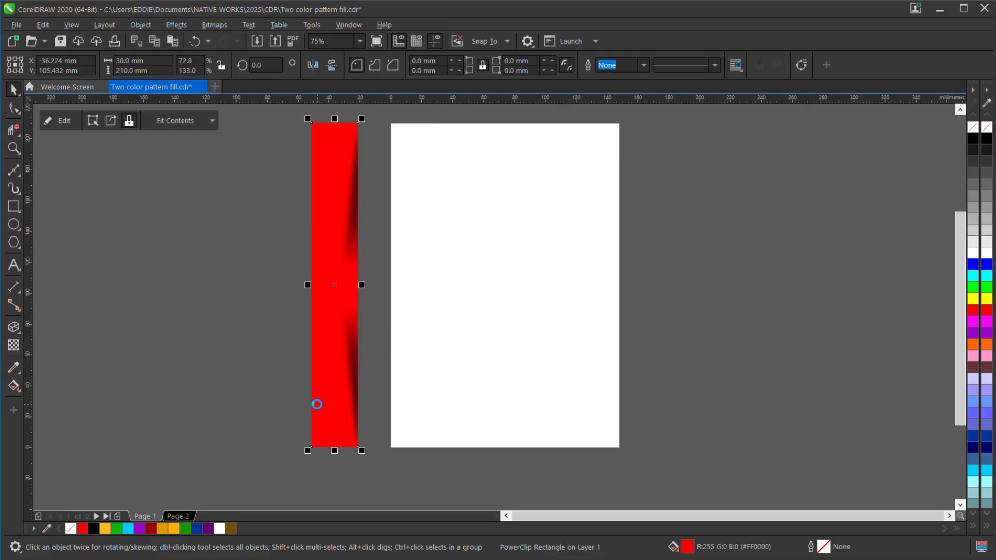
- Apply a horizontal fountain fill across the red rectangle, from red at the left edge to dark red #800303 at the right edge
click(14, 385)
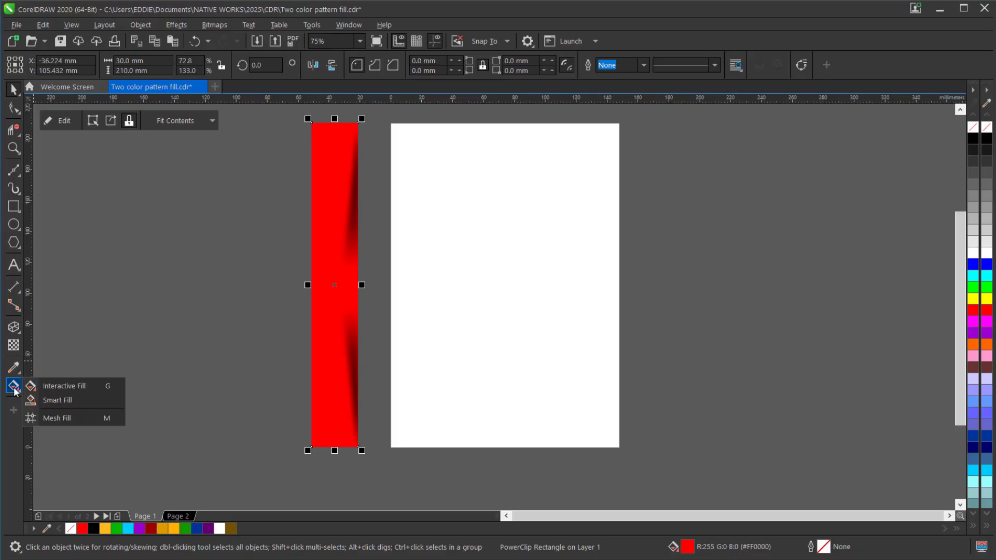
click(76, 387)
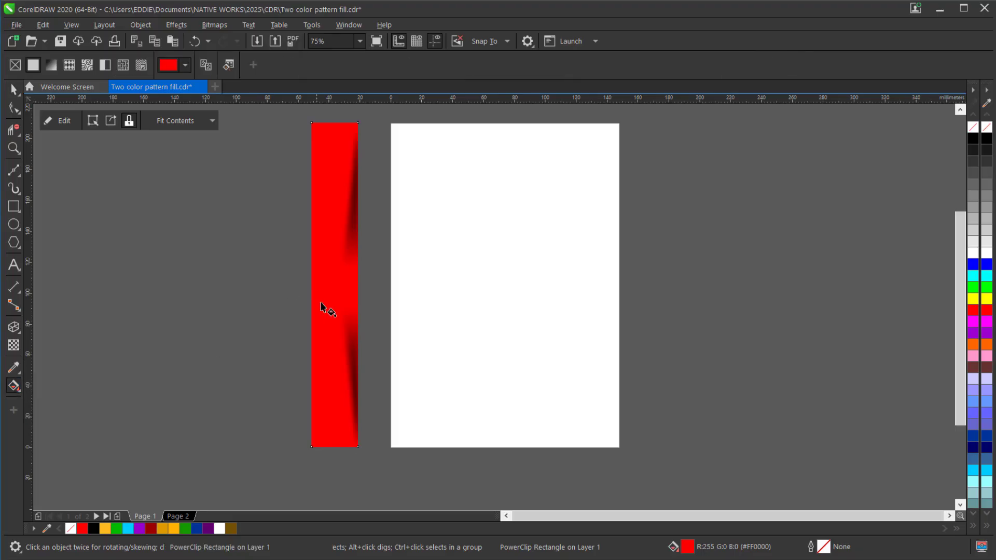
scroll(321, 306, up, 2)
drag(301, 302, 394, 302)
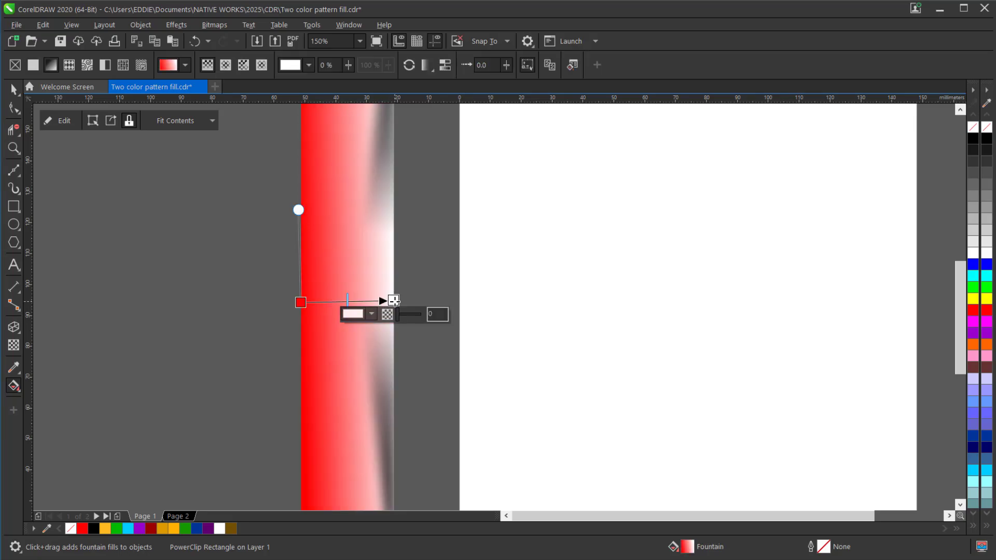
click(354, 317)
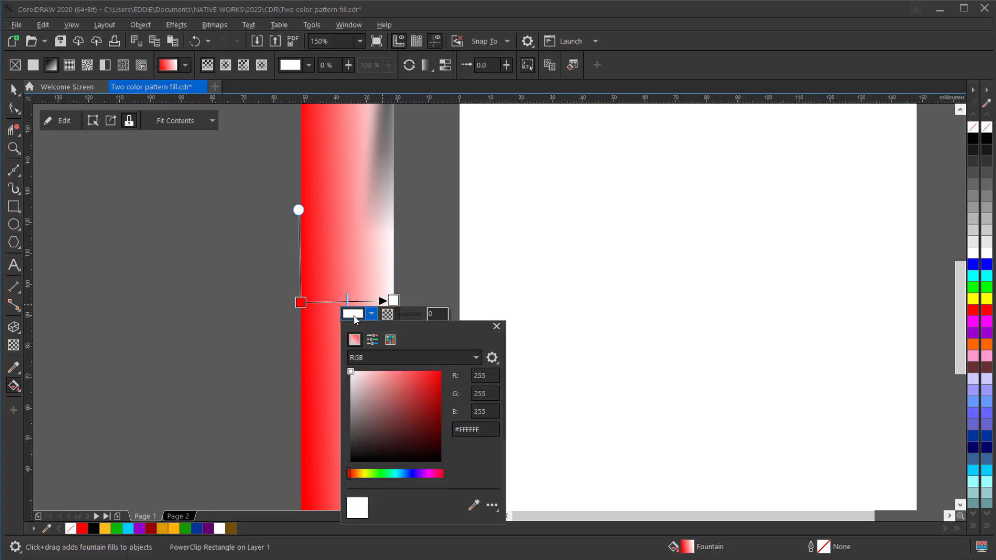
click(440, 417)
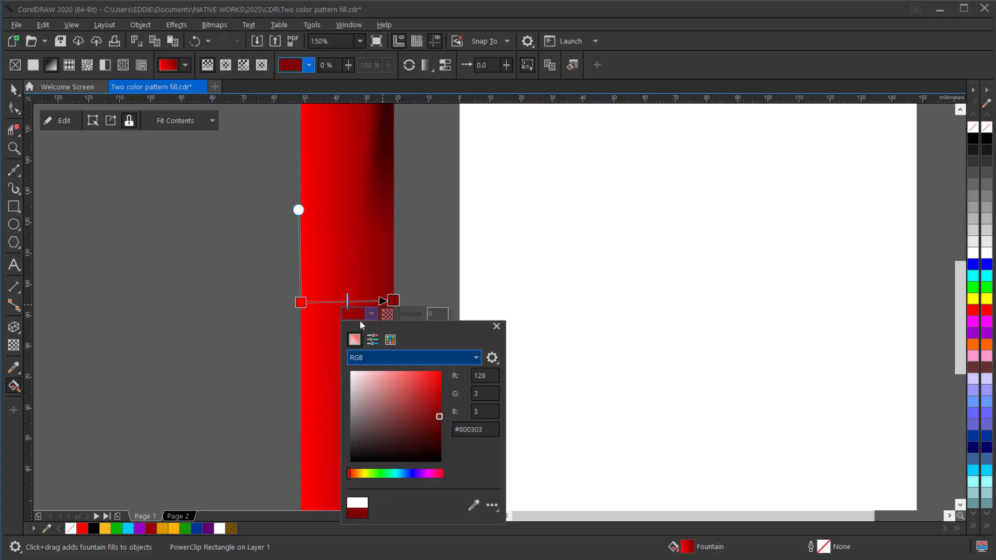
click(301, 303)
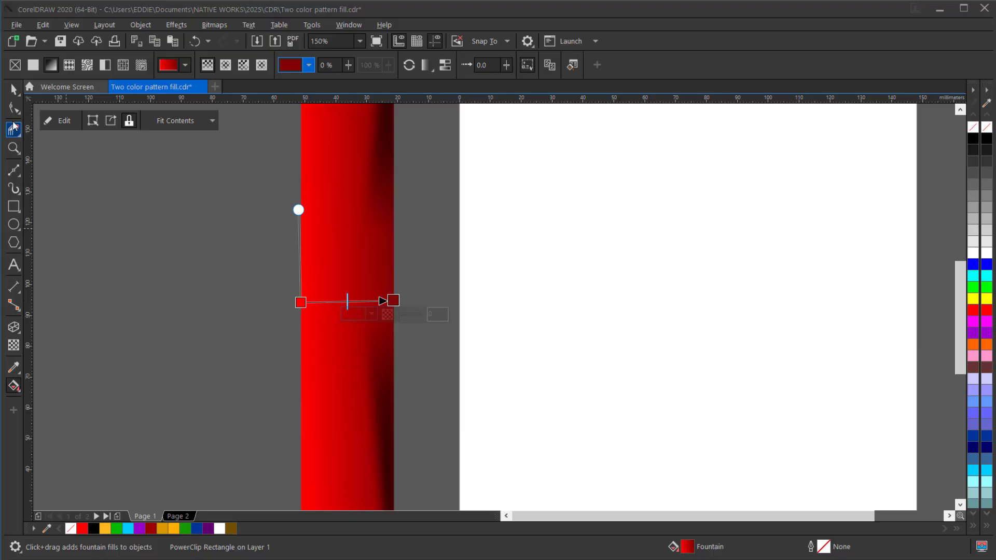
click(14, 89)
- Create 4 copies of the red strip with the Transform position settings, each offset 30 mm to the right at relative X 30, Y 0
scroll(263, 307, down, 2)
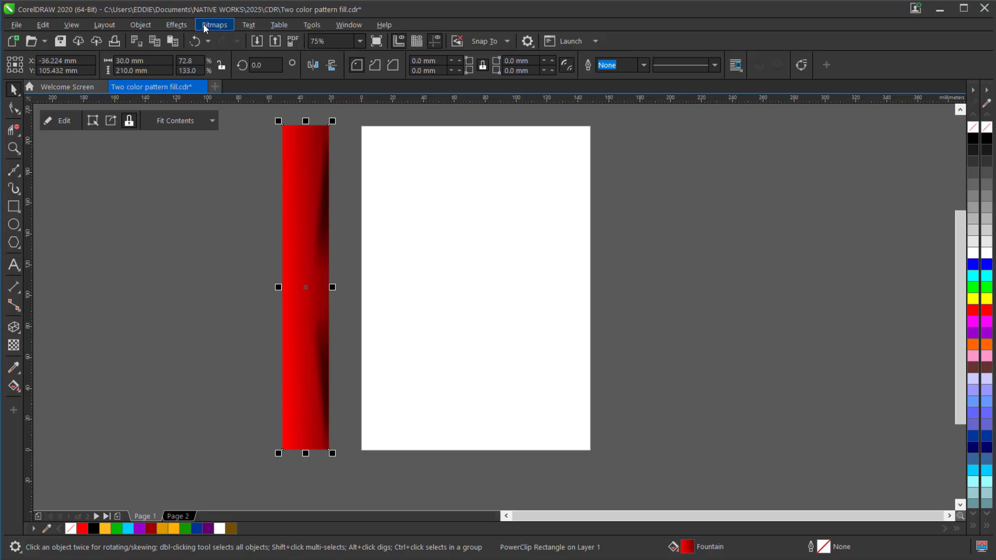
click(349, 25)
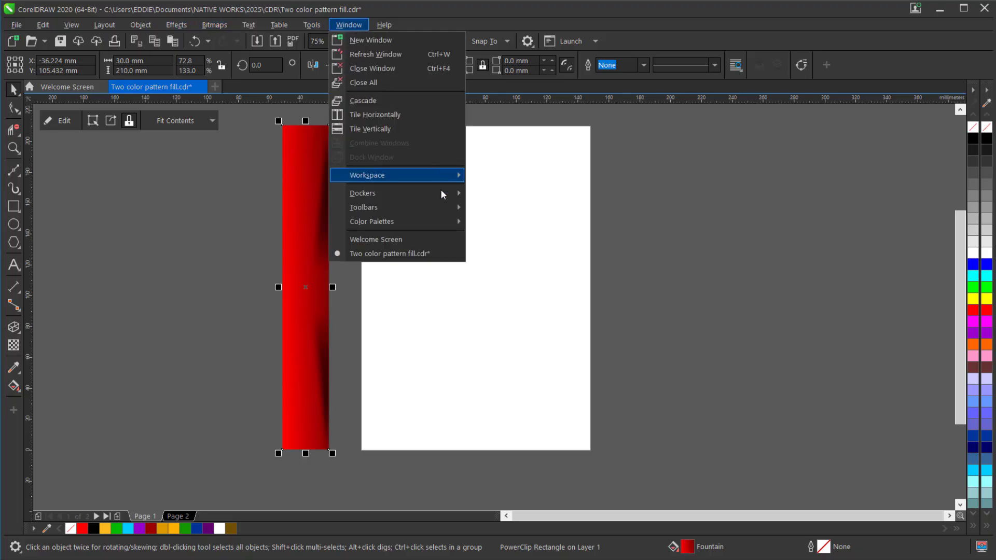
mouse_move(439, 193)
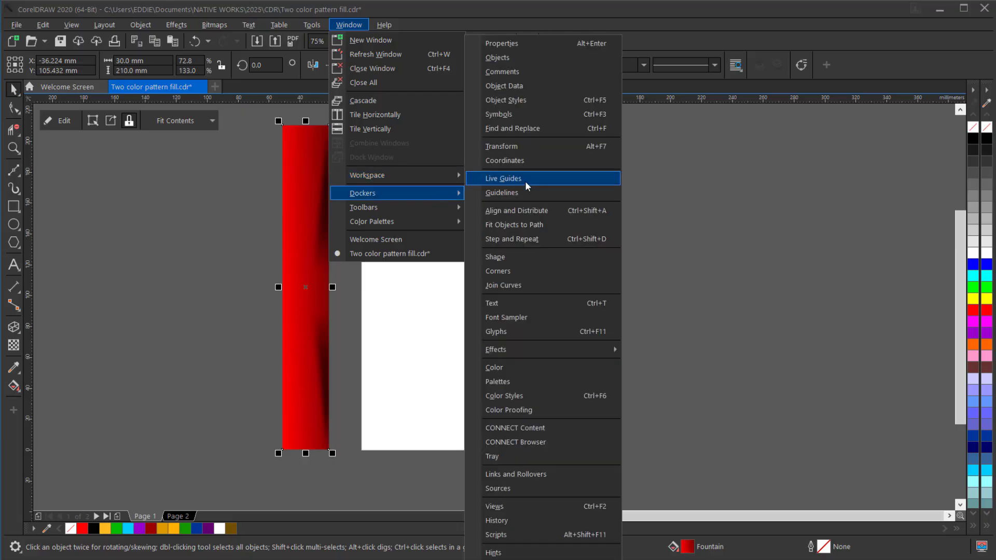
click(540, 145)
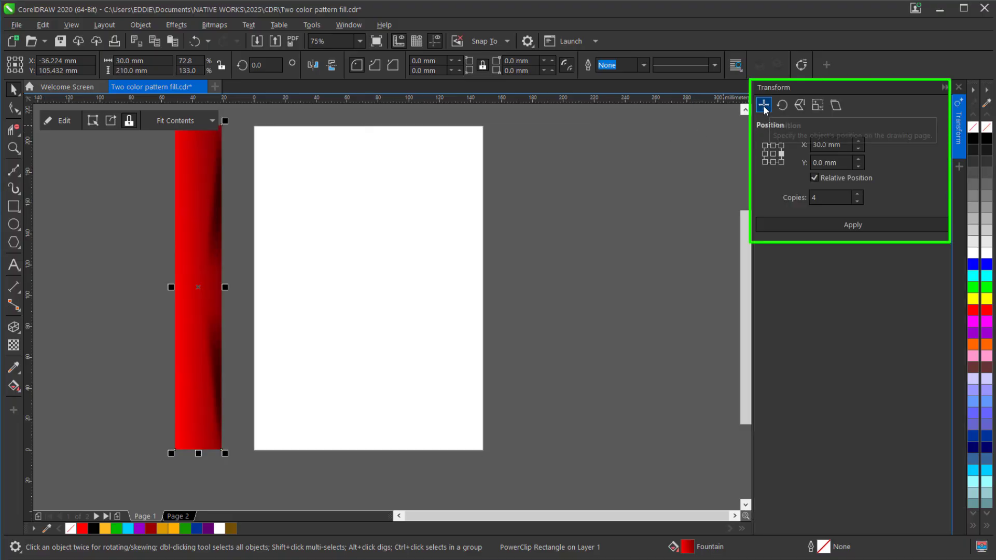
click(774, 146)
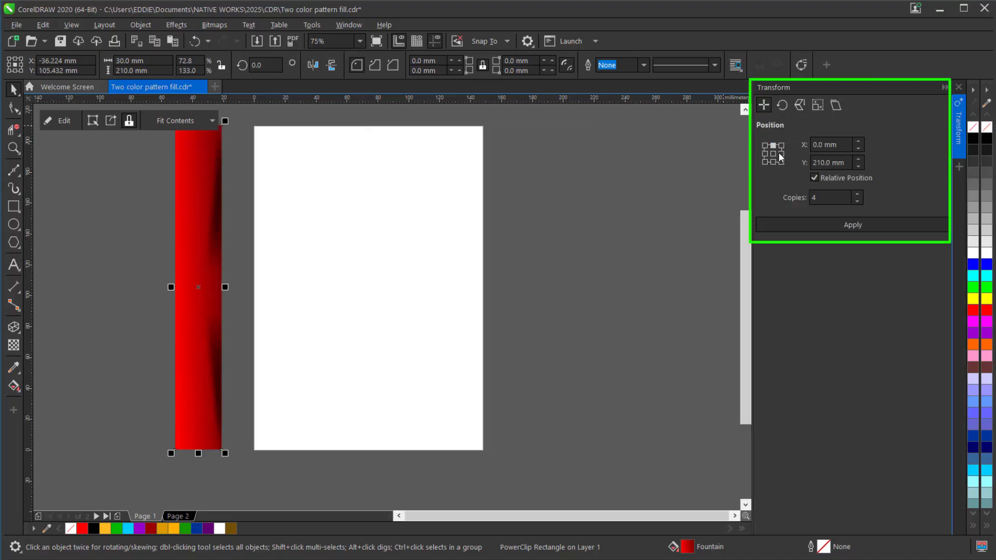
click(782, 153)
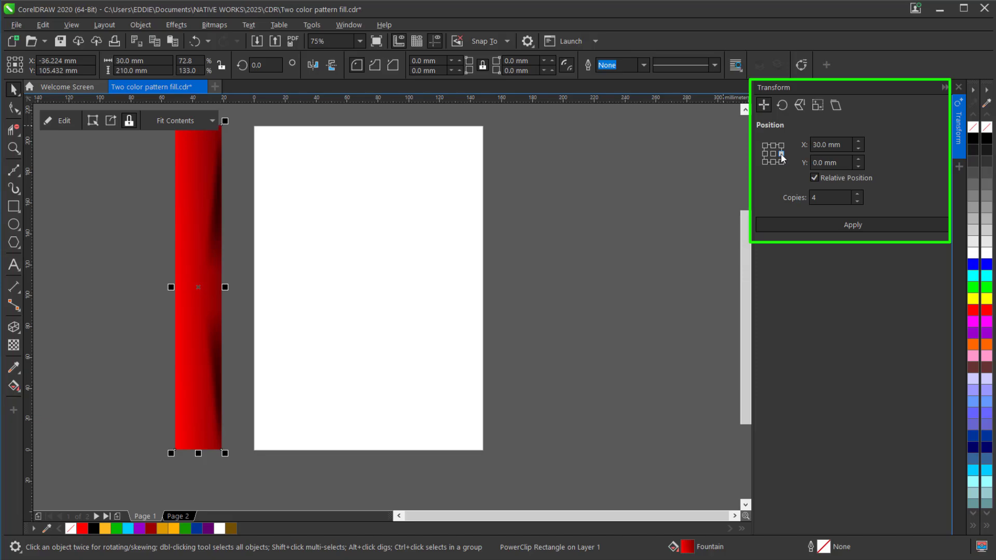
double_click(812, 198)
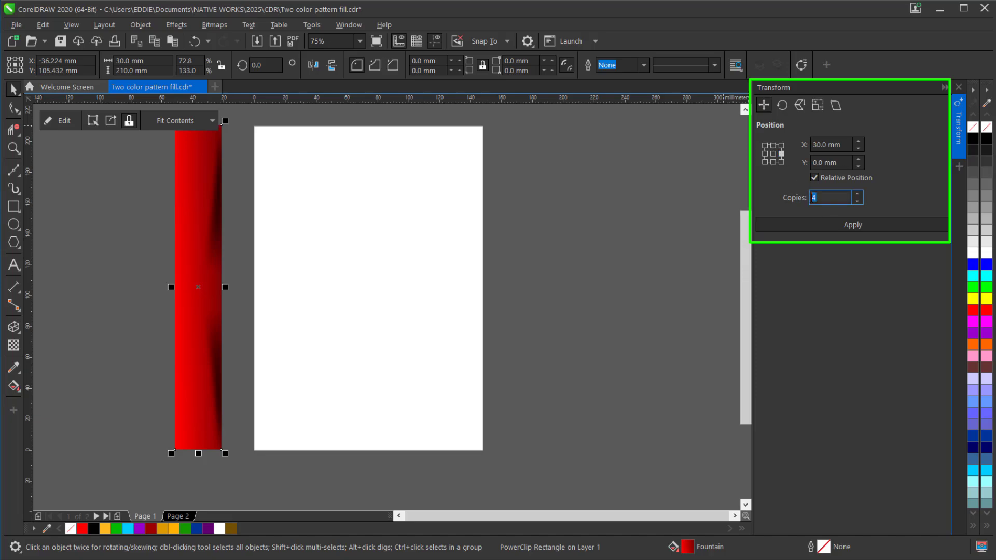
click(812, 226)
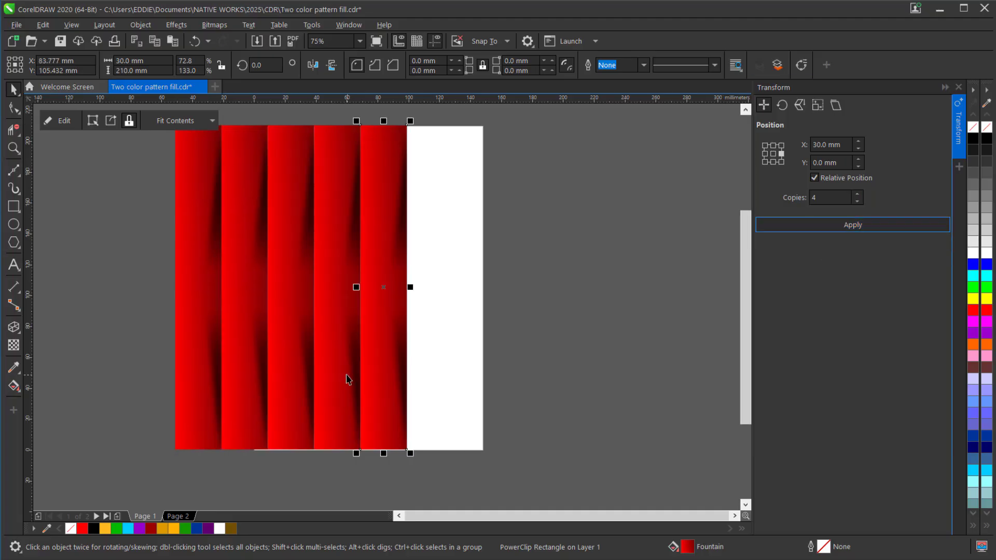
- Change the left colour of the second strip's fountain fill from red to golden yellow
click(140, 332)
click(248, 309)
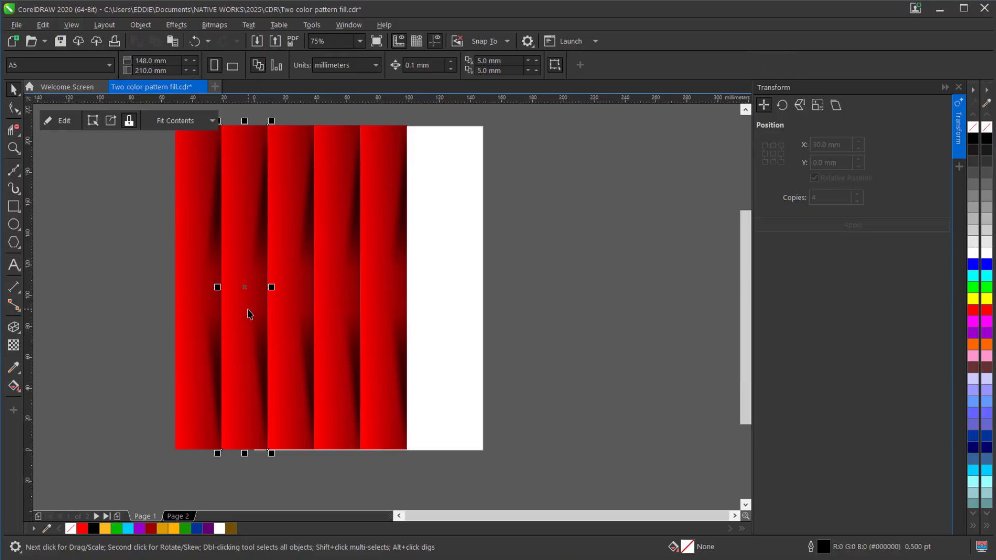
scroll(249, 310, up, 1)
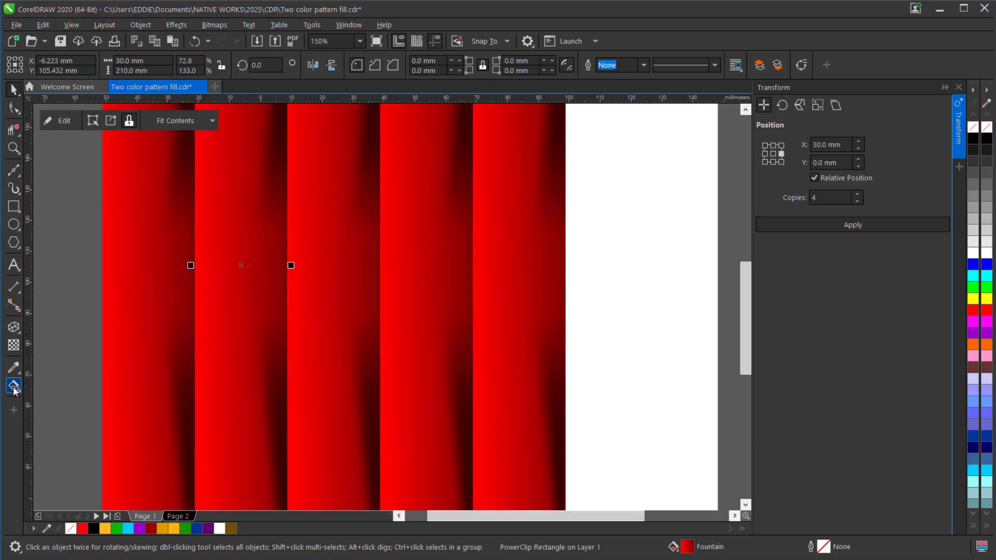
click(14, 387)
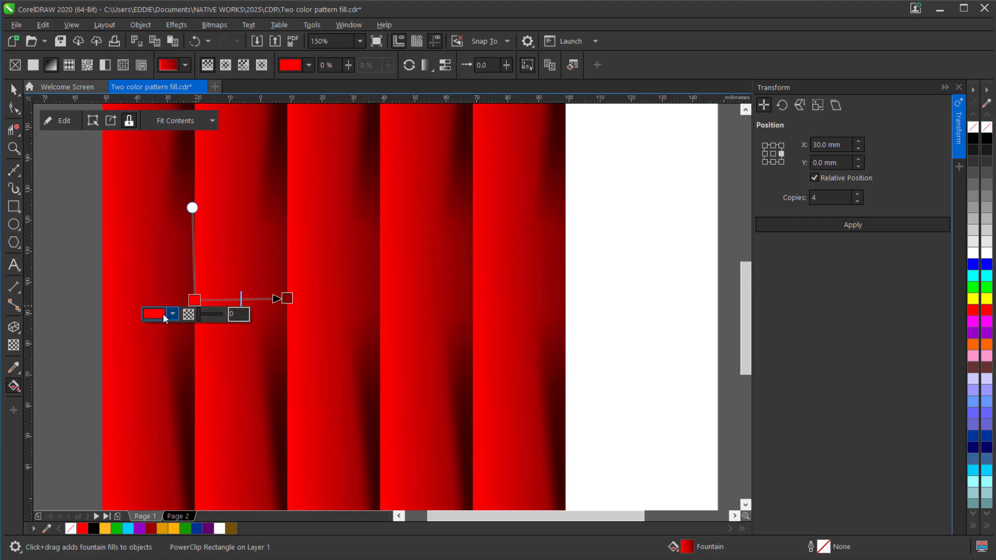
click(155, 313)
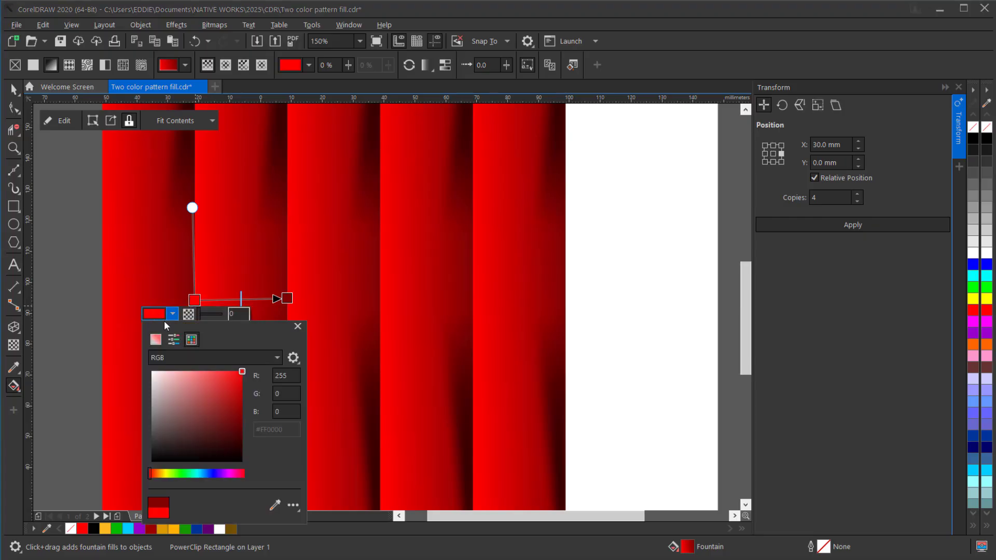
click(191, 339)
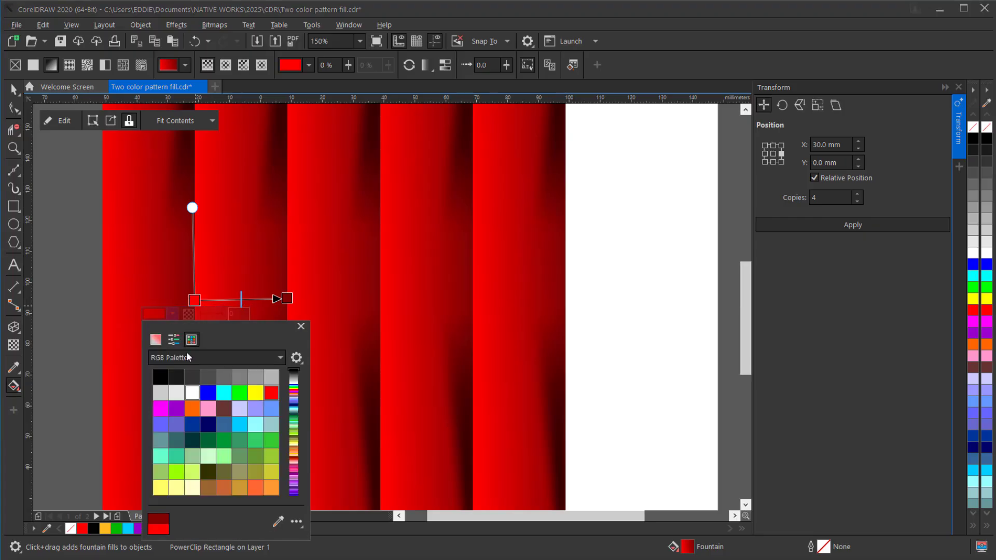
click(155, 340)
click(161, 473)
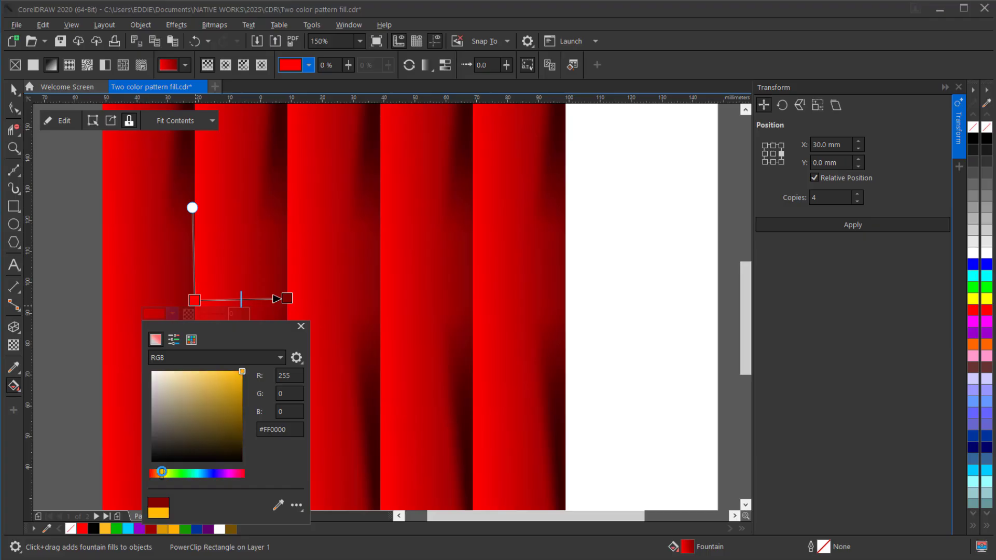
- Set the right colour of the second strip's fountain fill to dark yellow #805F03
click(286, 298)
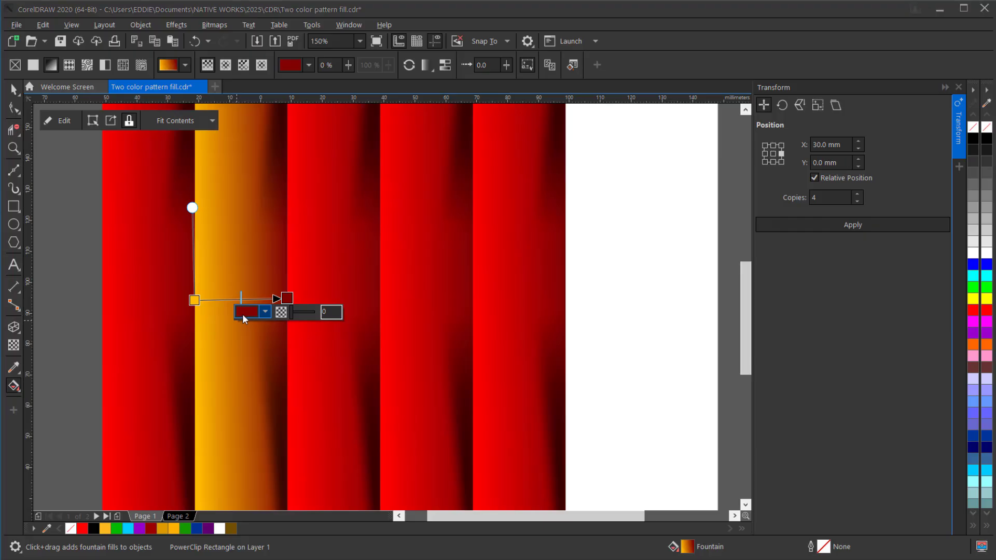
click(243, 314)
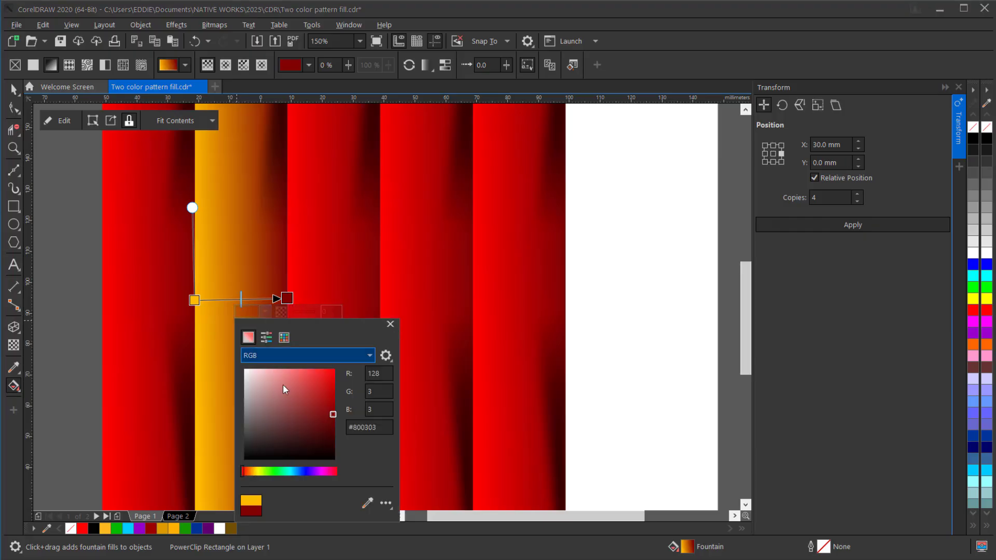
click(255, 472)
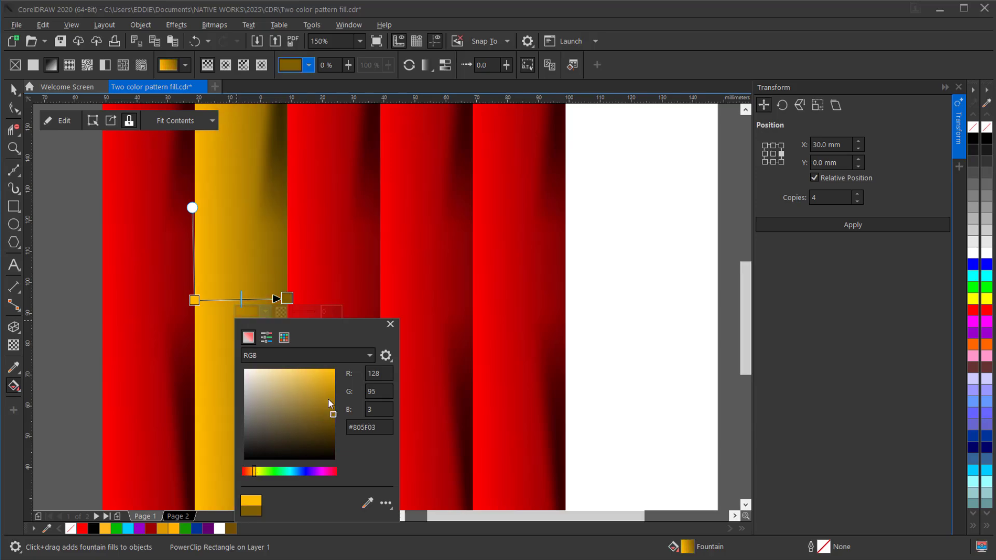
- Change the left colour of the third strip's fountain fill to bright azure blue
click(344, 310)
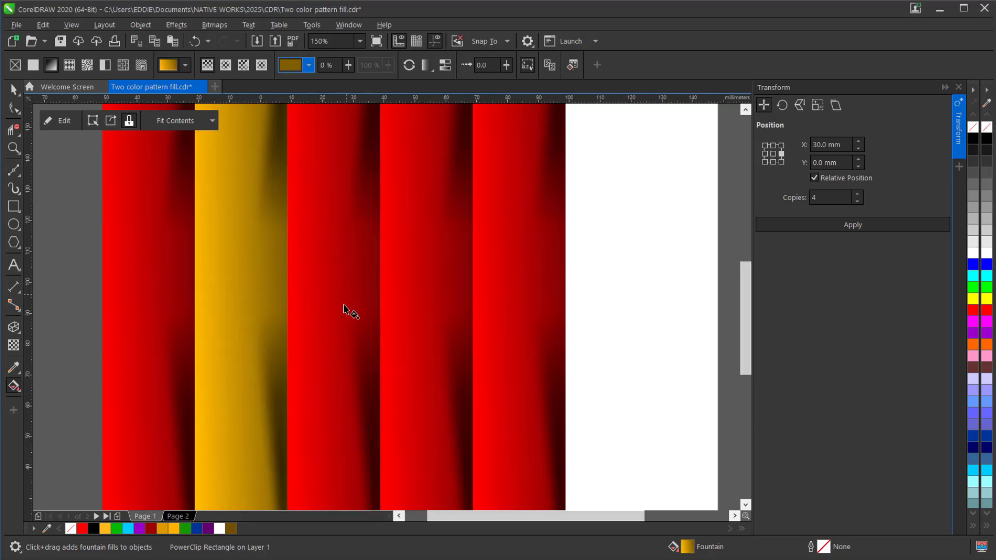
click(286, 300)
click(251, 316)
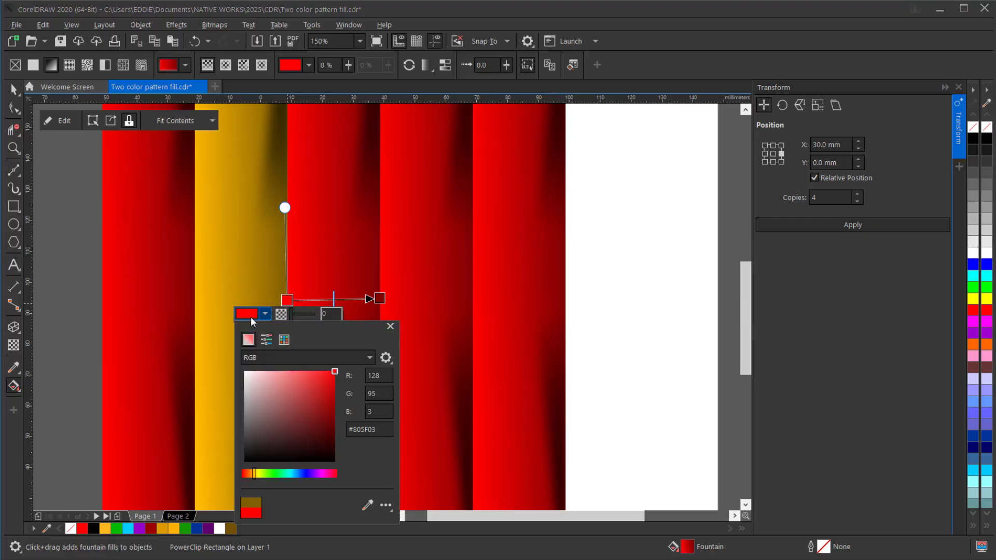
click(284, 340)
click(250, 340)
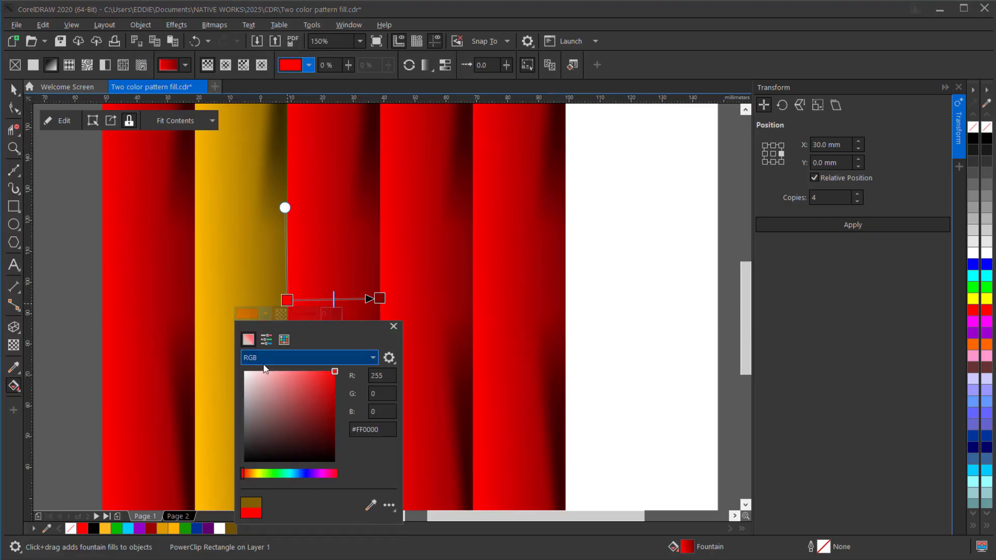
click(297, 474)
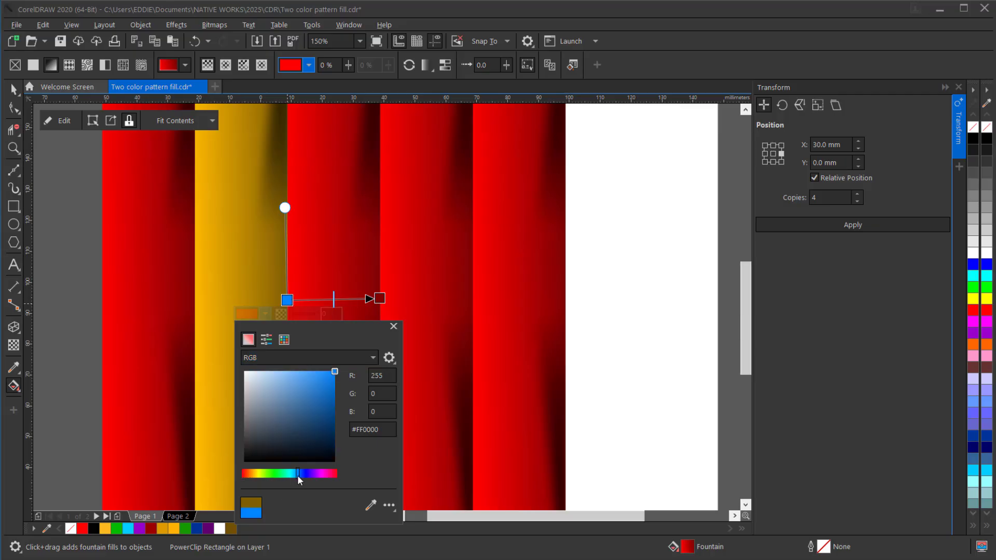
- Set the right colour of the third strip's fountain fill to dark blue #033F80
click(379, 298)
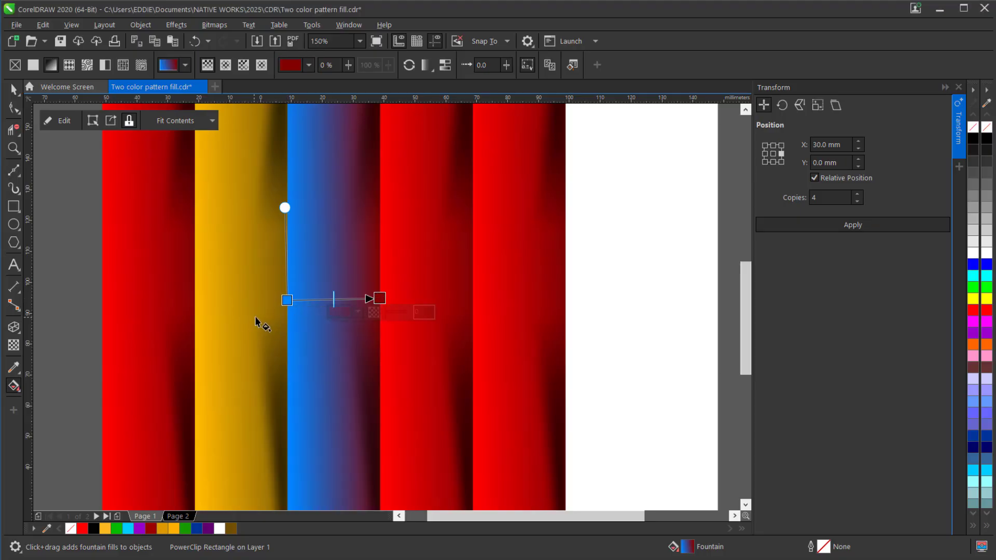
click(357, 312)
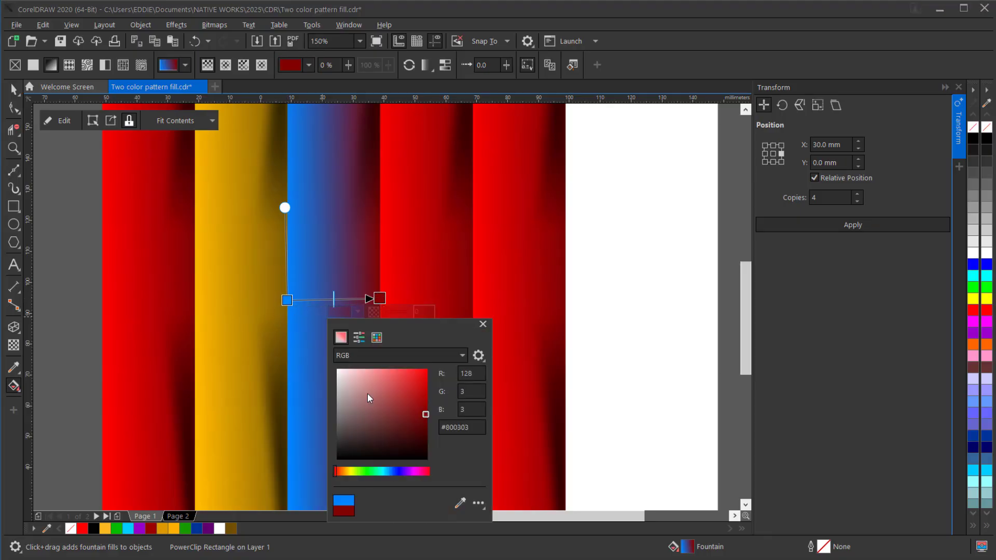
click(391, 472)
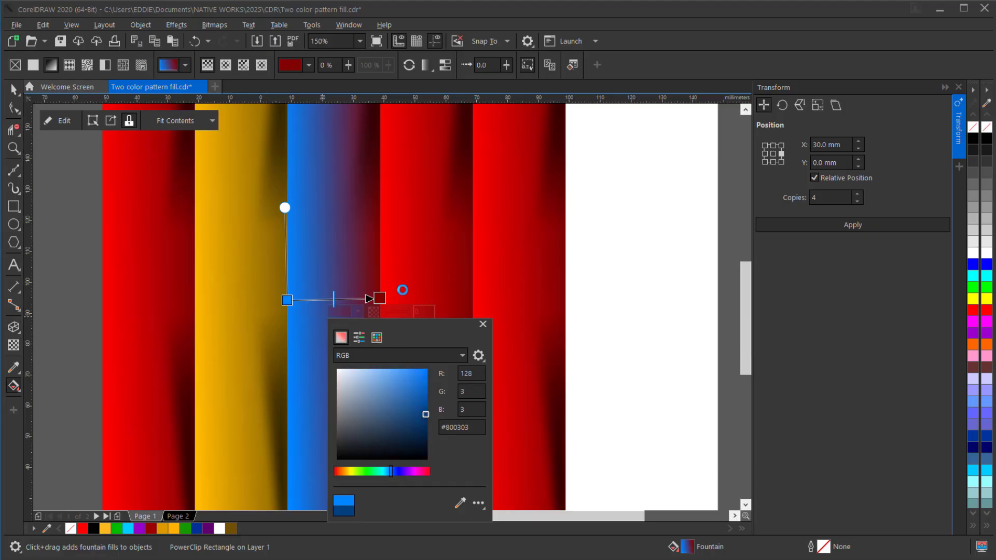
click(418, 284)
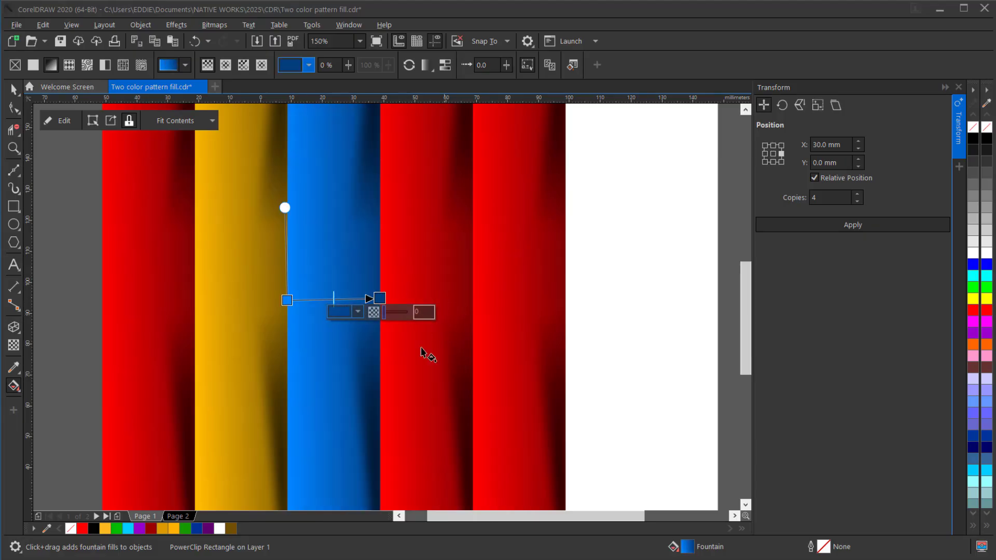
- Change the left colour of the fourth strip's fountain fill to bright green
click(418, 366)
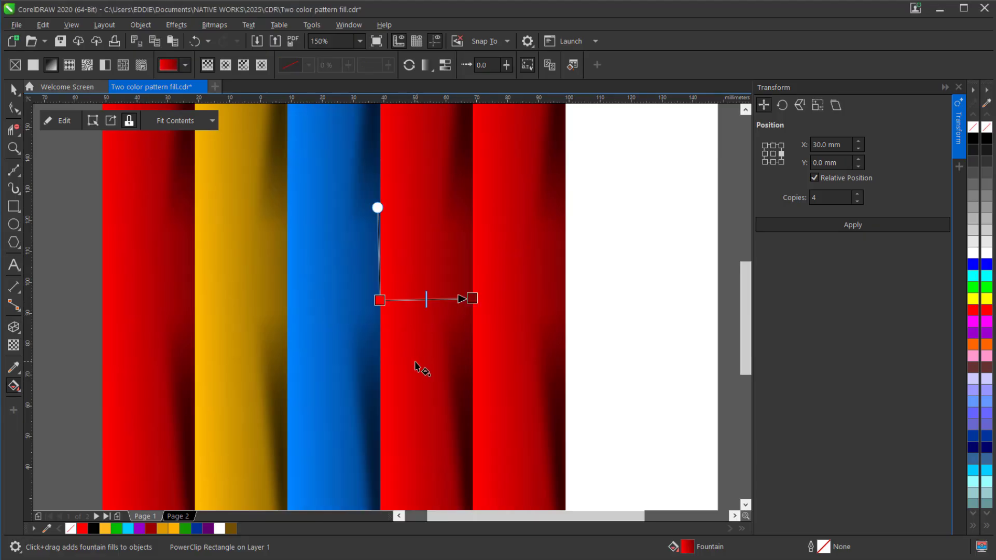
click(378, 301)
click(338, 314)
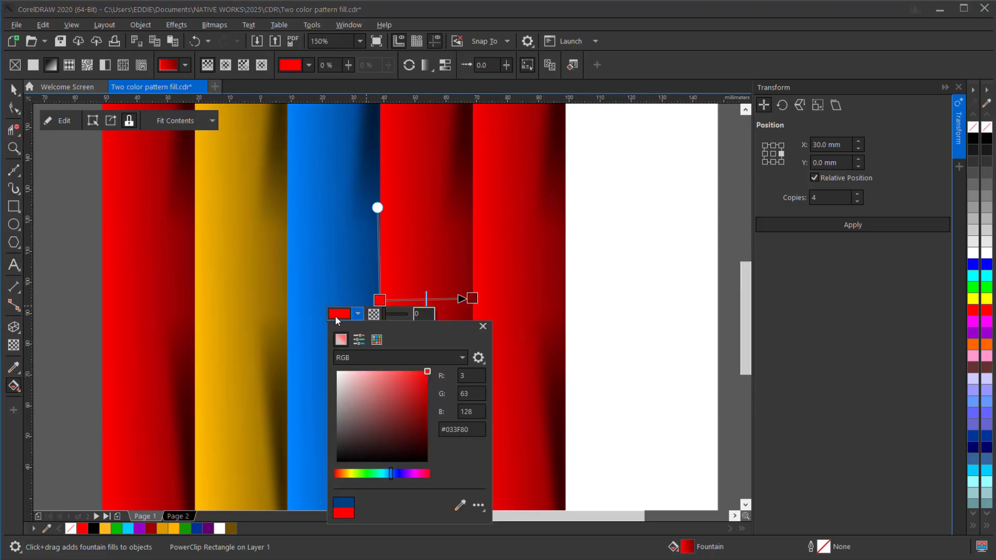
click(341, 340)
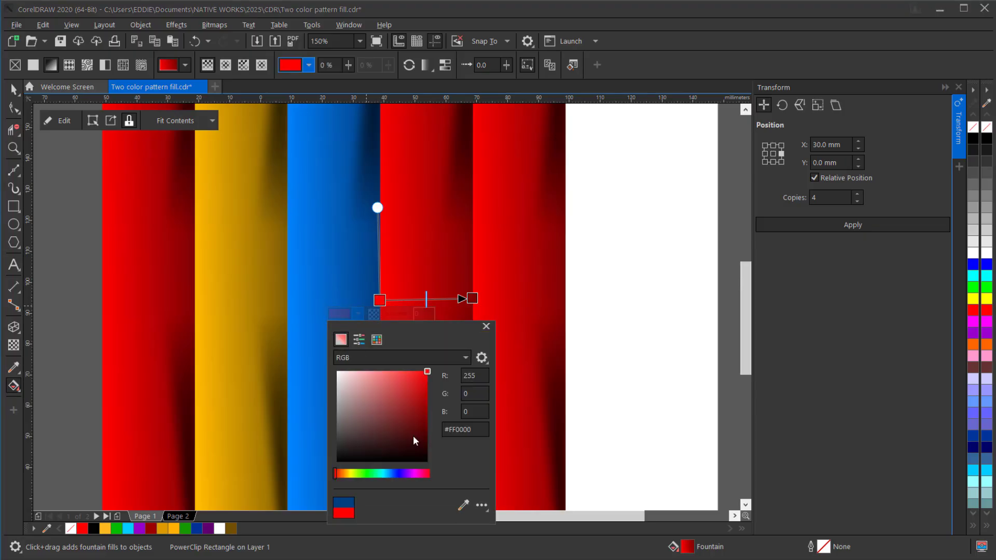
click(365, 473)
- Set the right colour of the fourth strip's fountain fill to dark green #0F6302
click(472, 298)
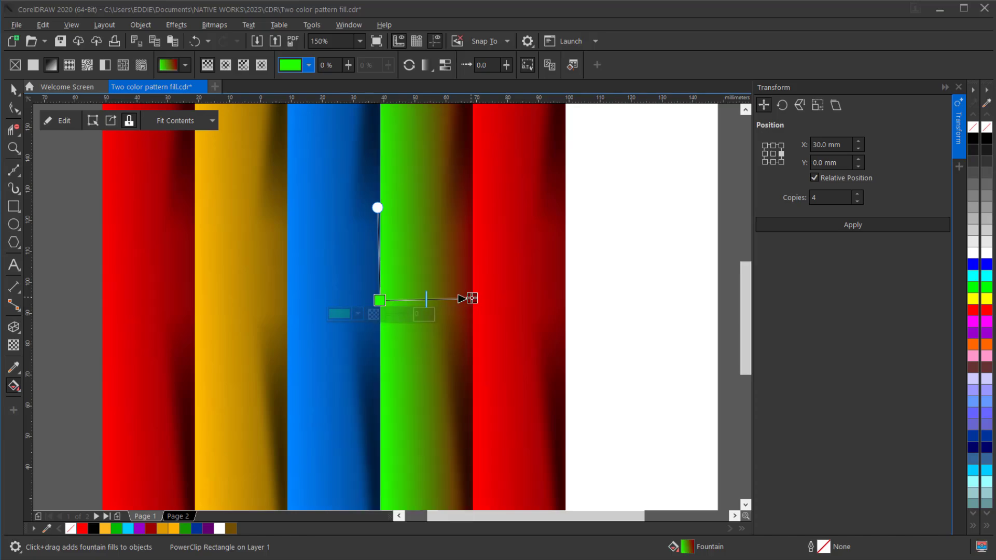
click(472, 299)
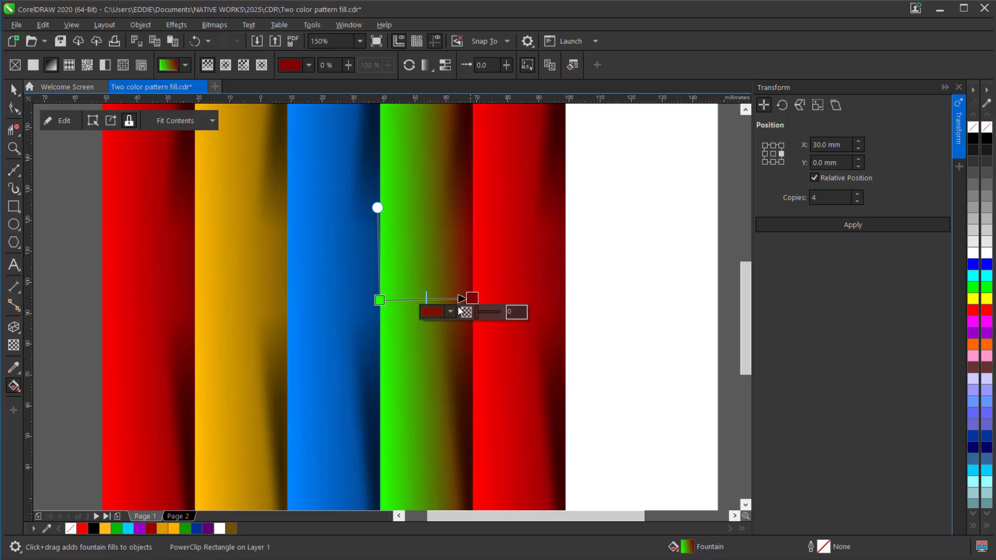
click(432, 312)
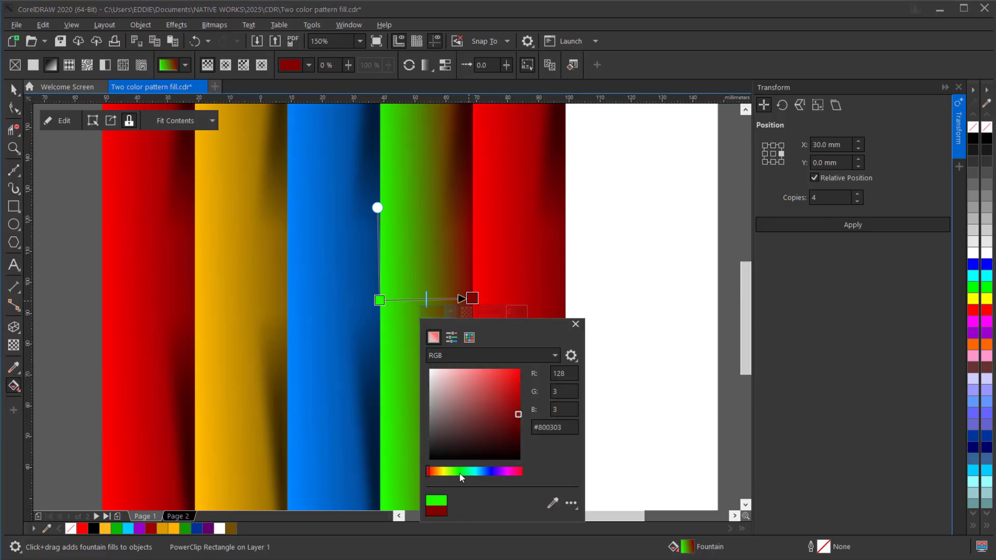
click(458, 472)
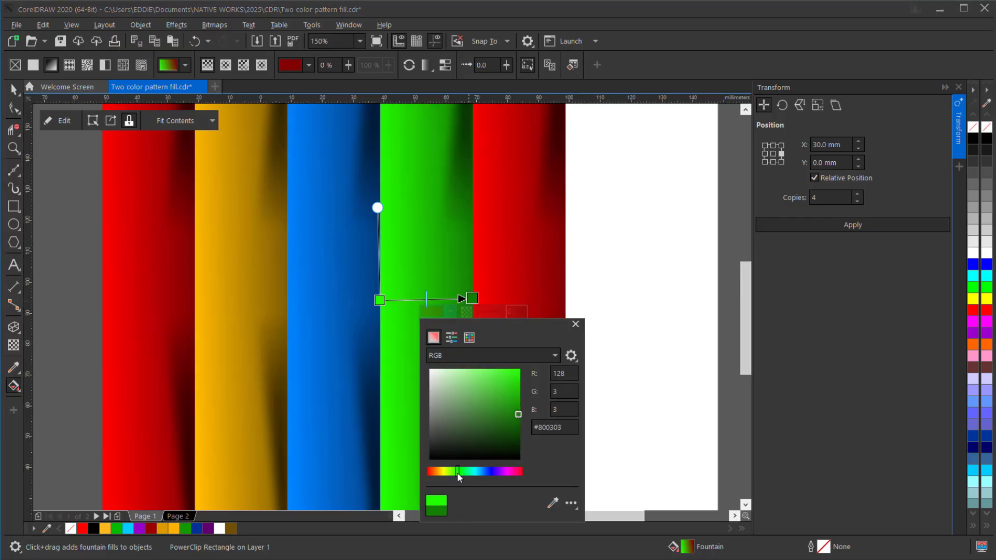
click(518, 424)
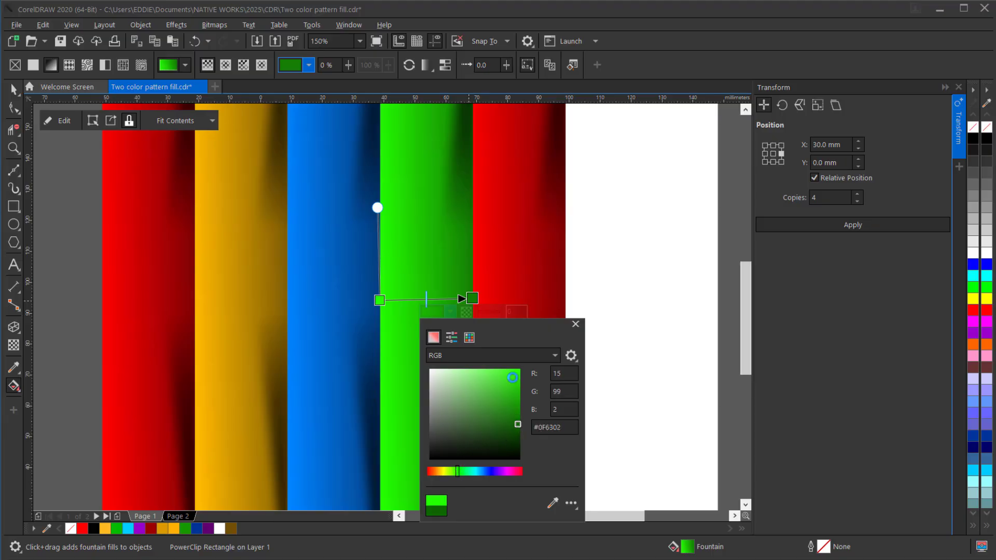
click(530, 278)
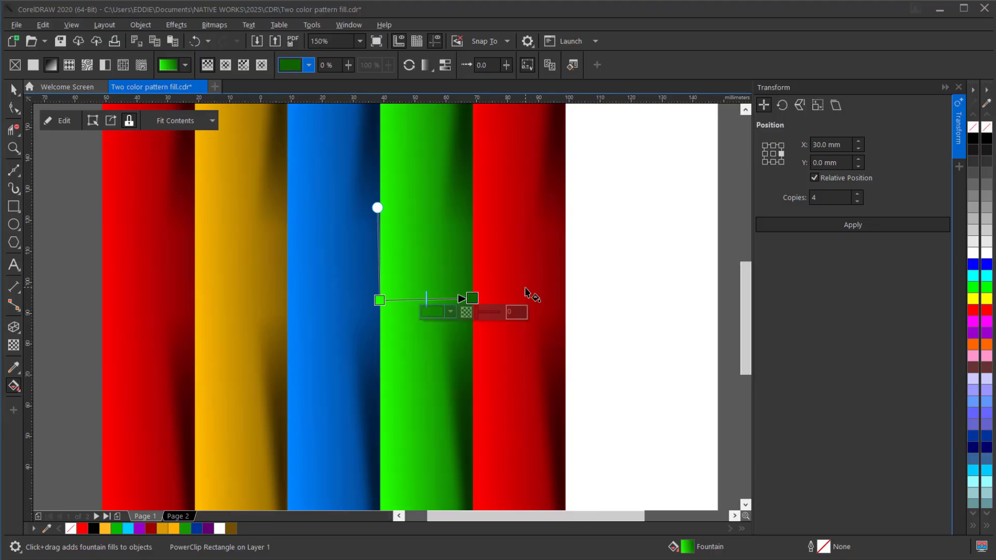
- Change the left colour of the fifth strip's fountain fill to violet #BF00FF
click(495, 314)
click(472, 300)
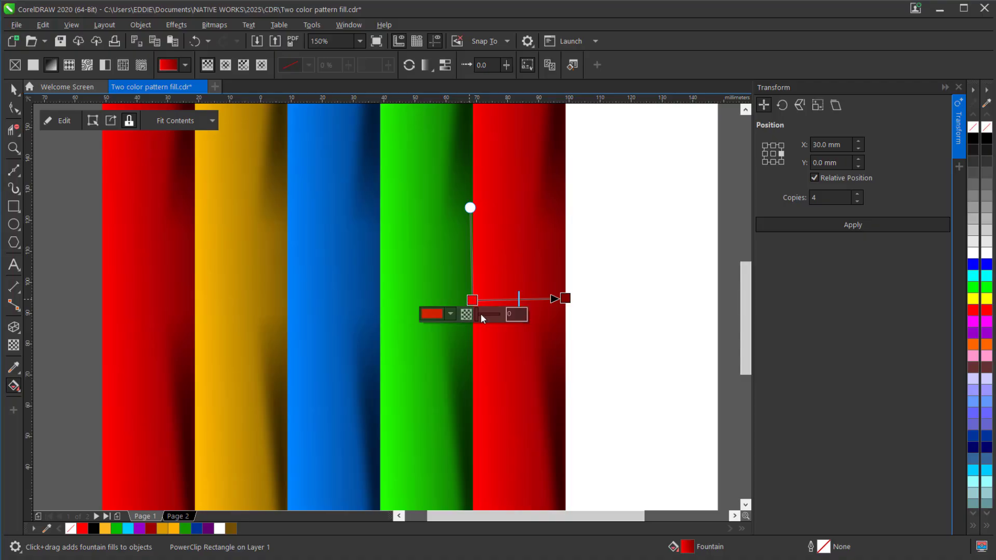
click(452, 315)
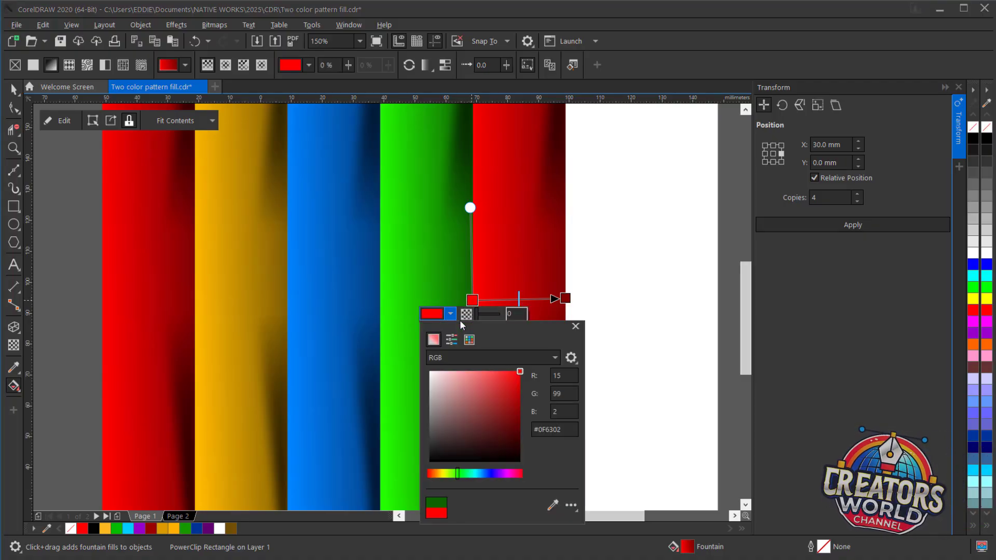
click(469, 339)
click(436, 342)
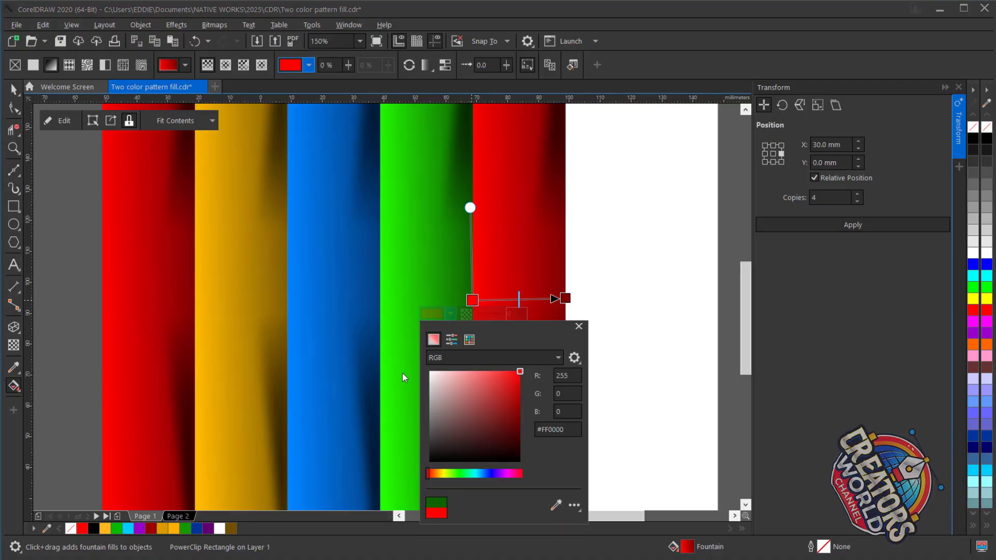
click(501, 473)
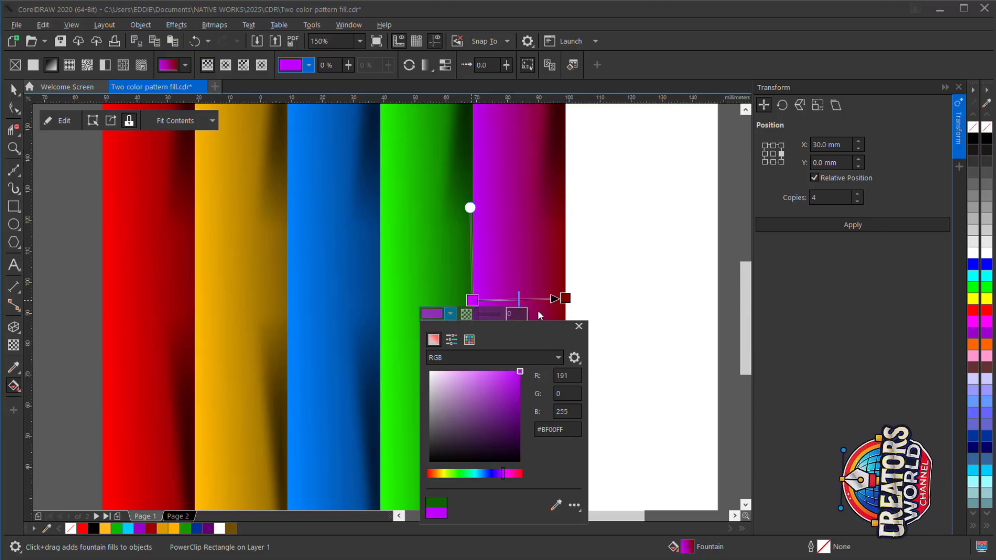
- Set the right colour of the fifth strip's fountain fill to dark purple #530269
click(555, 296)
click(564, 299)
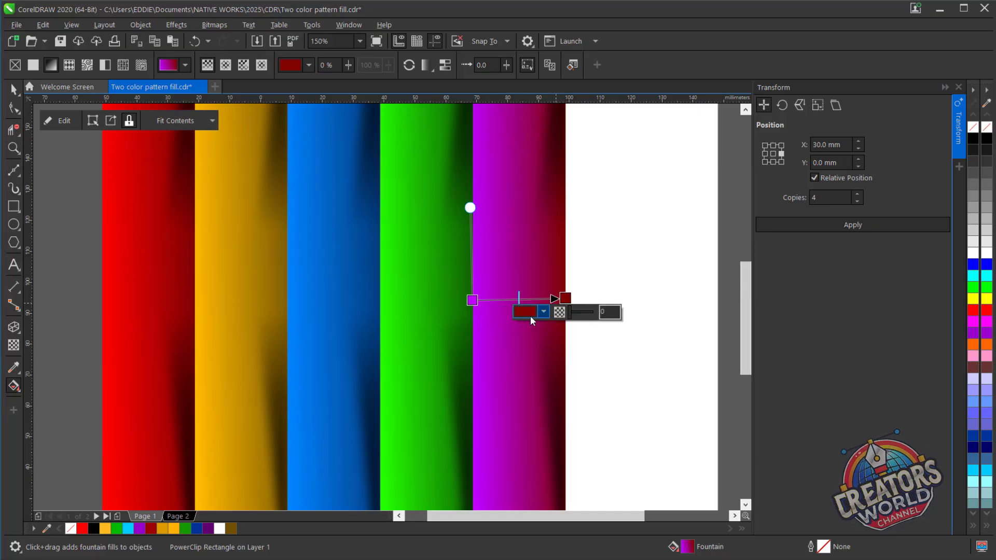
click(543, 312)
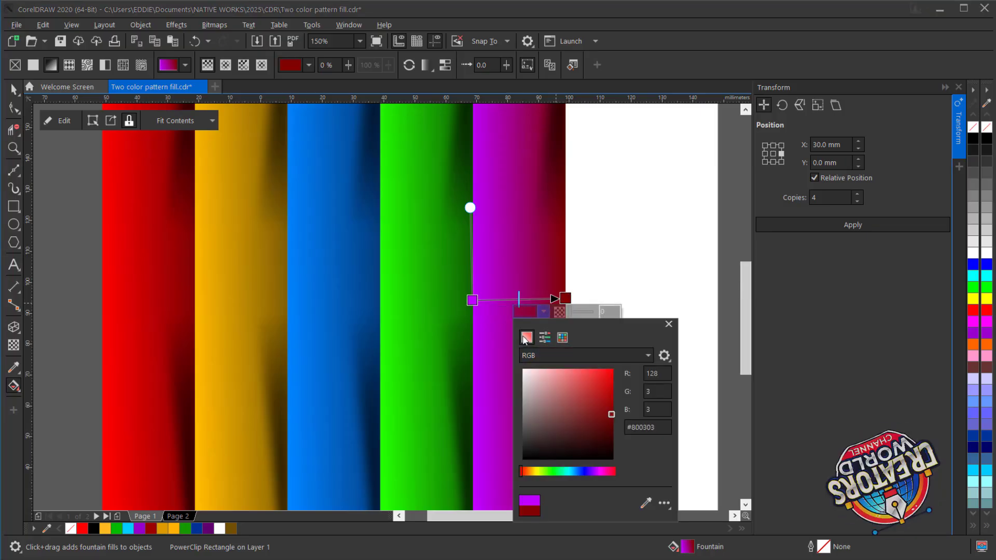
click(597, 473)
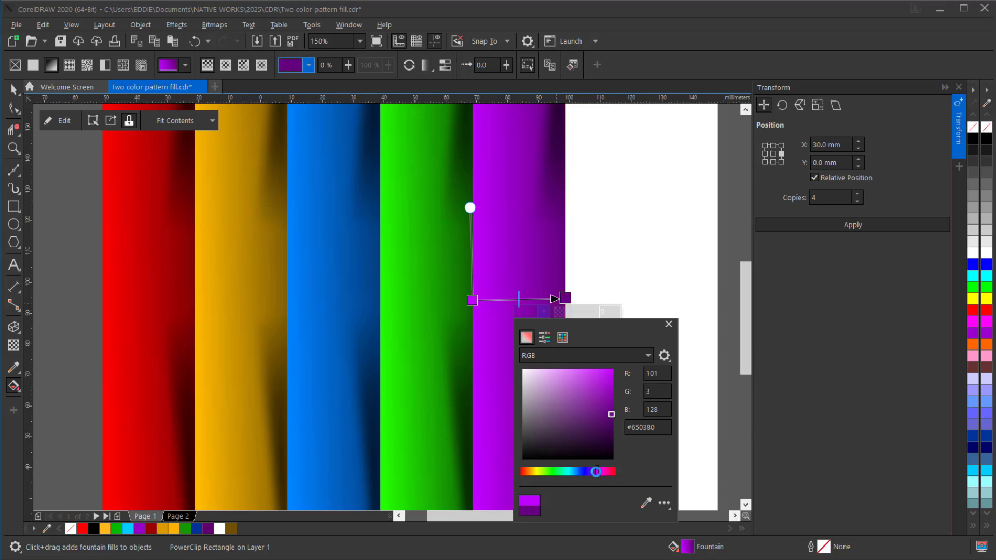
click(612, 423)
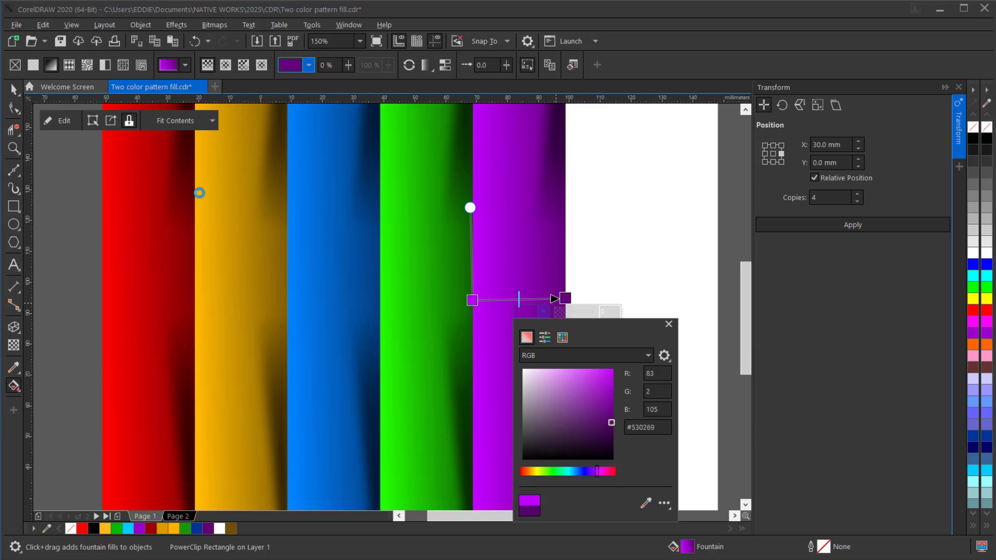
click(14, 92)
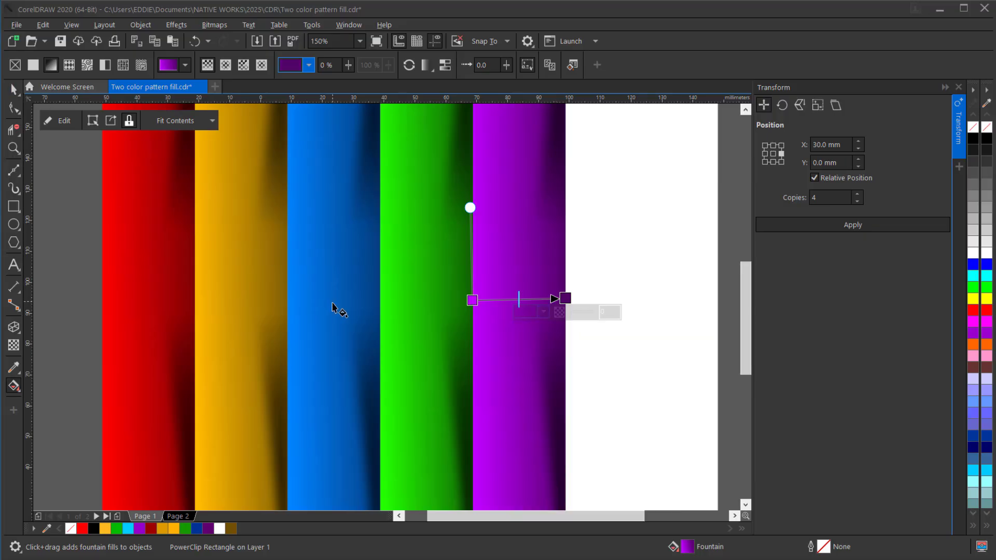
- Select all five gradient strips and group them
click(14, 90)
scroll(373, 334, down, 2)
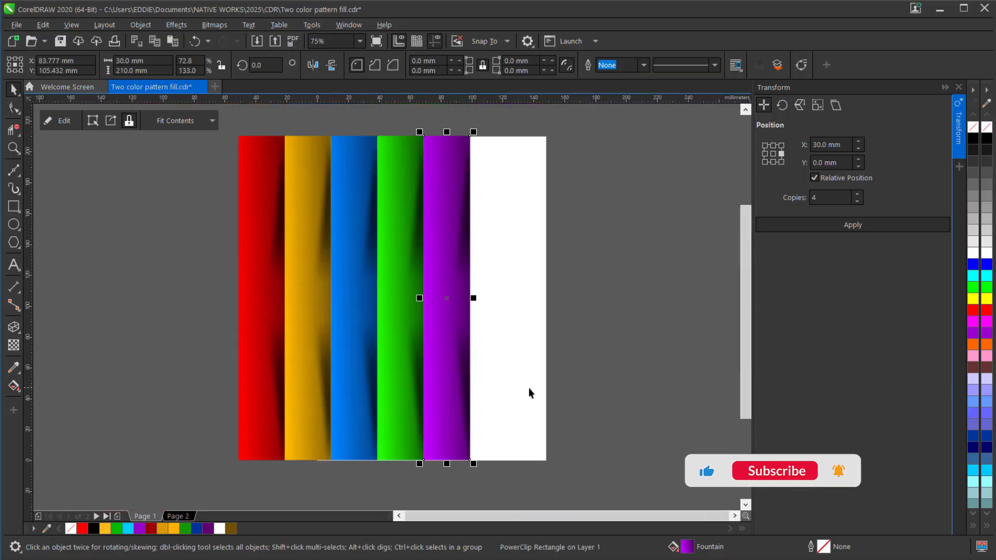
drag(228, 127, 529, 489)
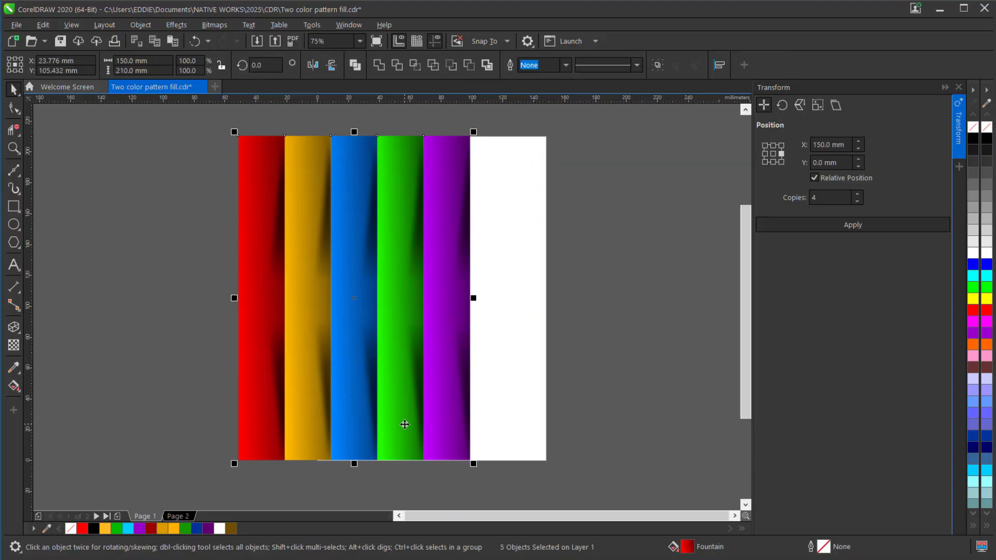
key(ctrl+g)
- Place a pasted copy of the strip group beside the page, centred at about X 233 mm, and ungroup all its objects
key(ctrl+c)
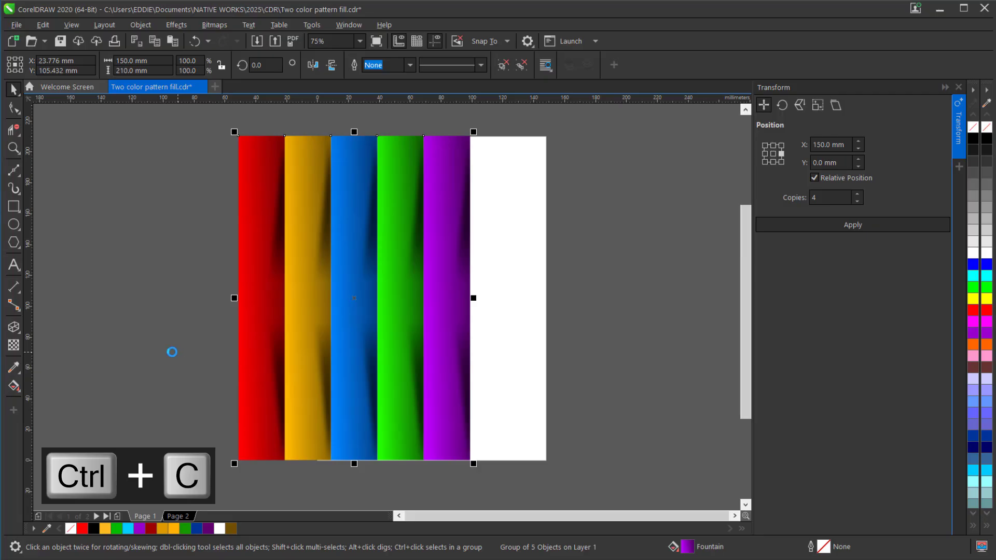
key(ctrl+v)
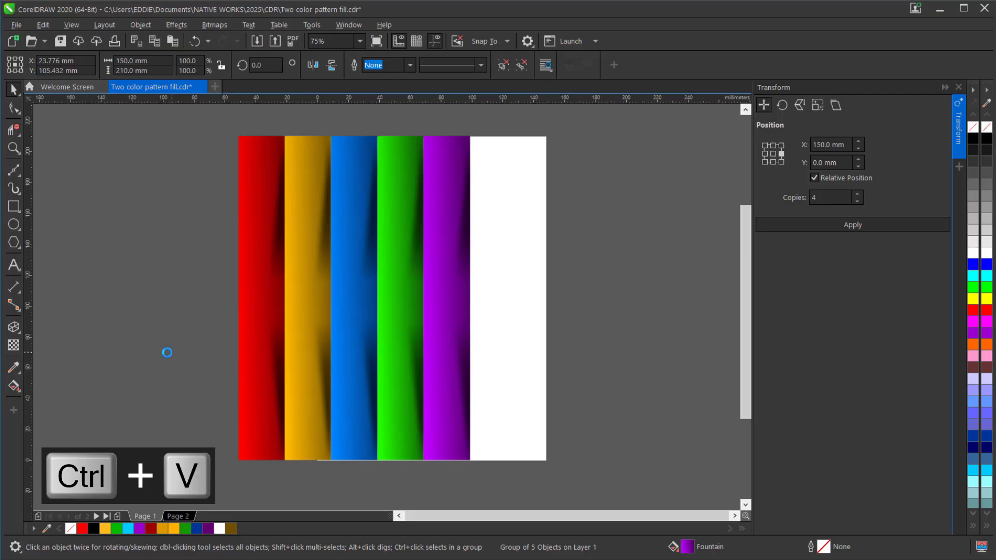
drag(261, 412, 585, 411)
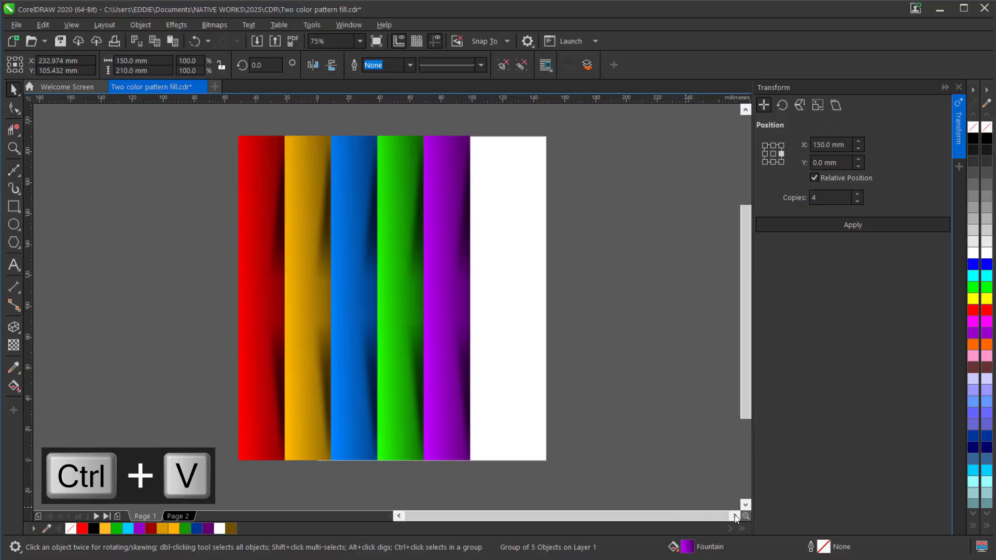
scroll(472, 359, down, 1)
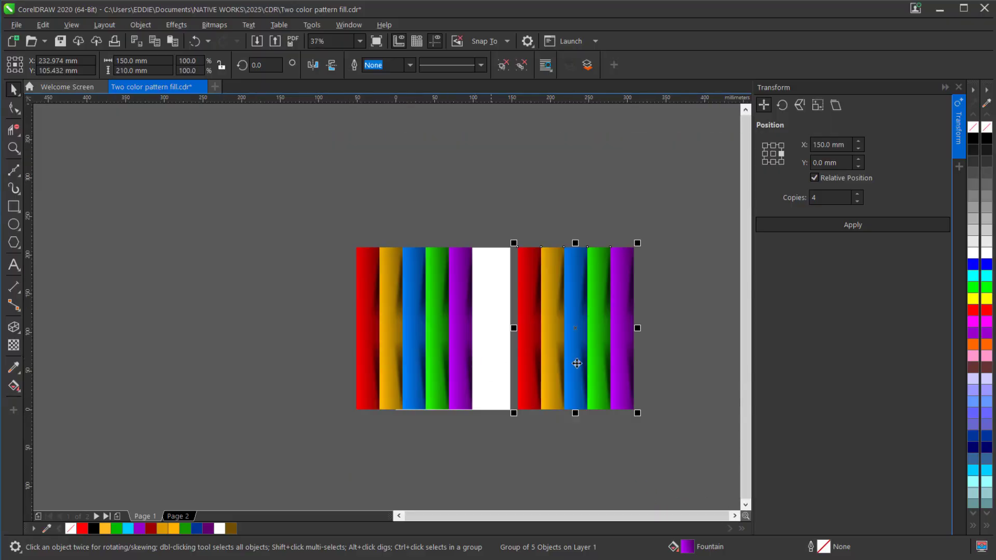
scroll(609, 336, up, 1)
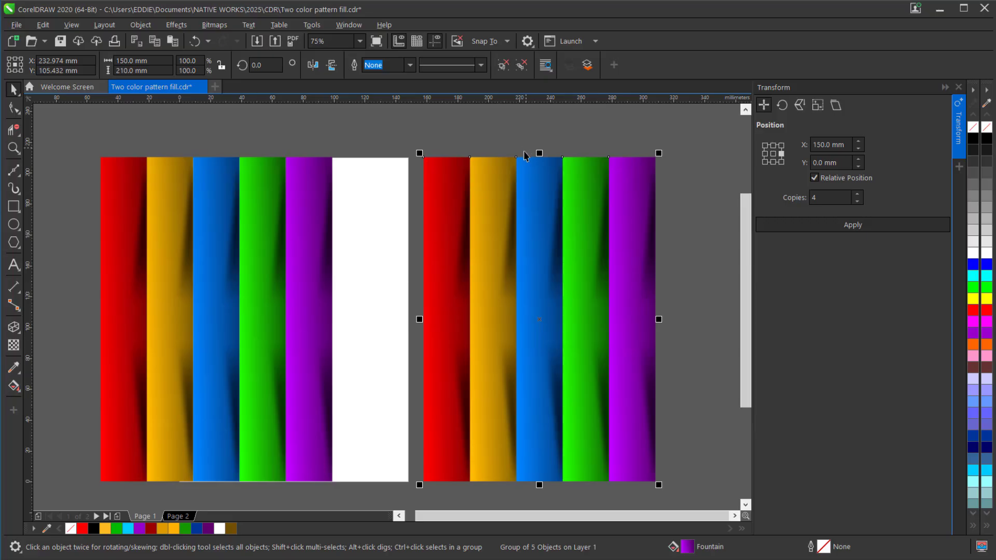
right_click(516, 185)
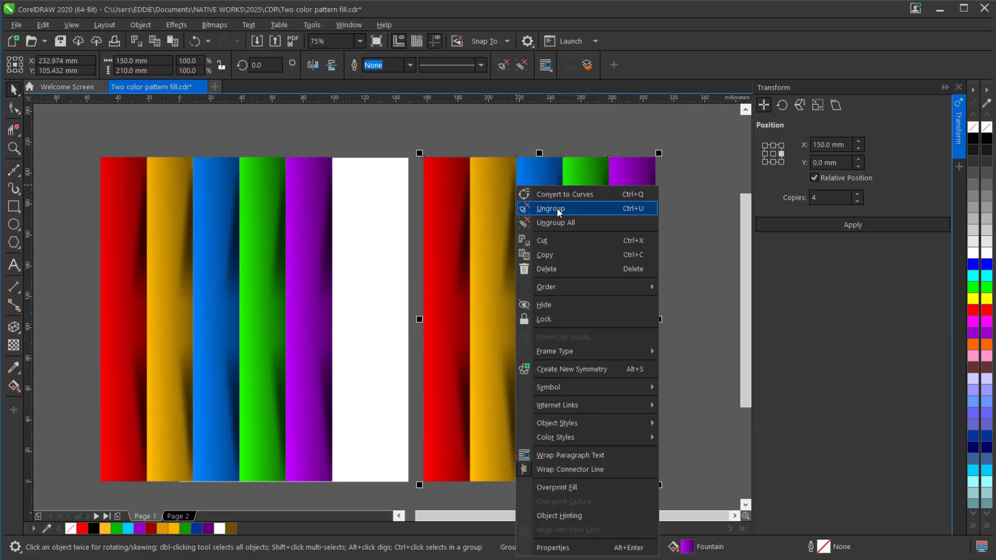
click(562, 225)
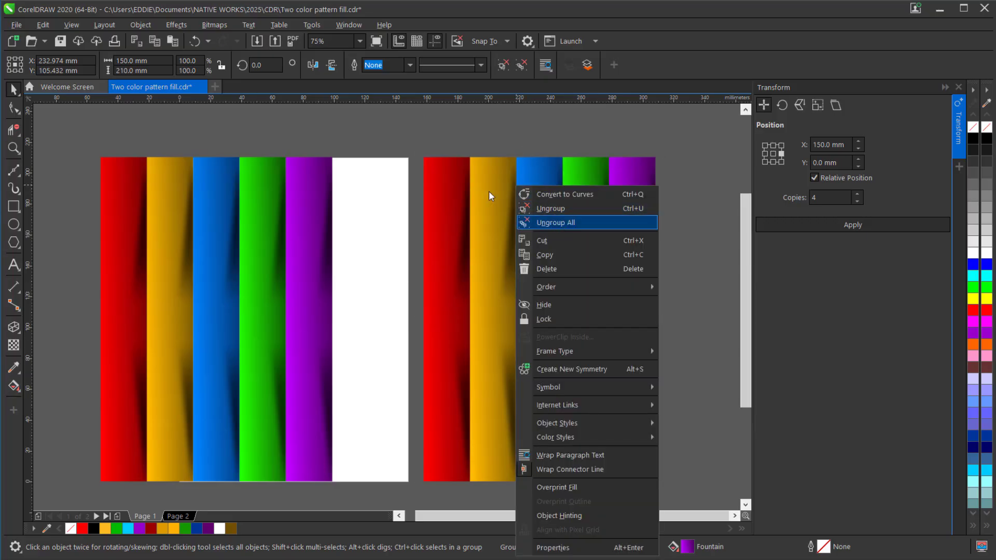
- Give the copied red strip a two-colour dot pattern fill with a white front colour and a bright red back colour
click(442, 217)
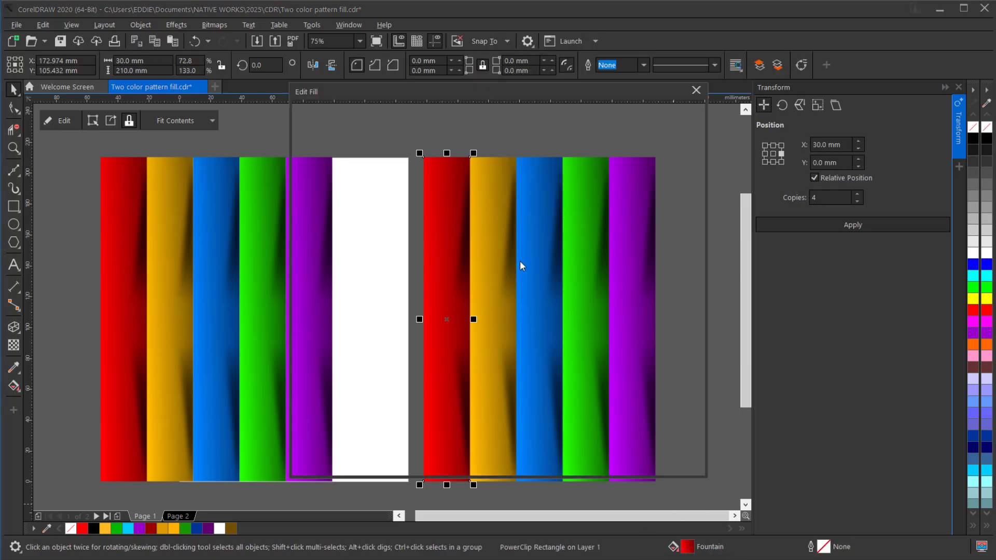
click(399, 117)
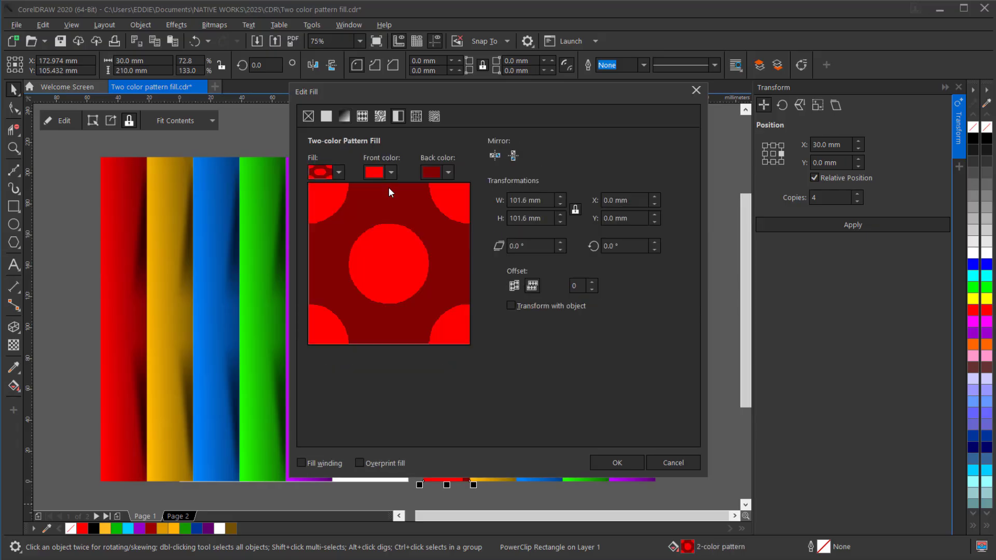
click(390, 172)
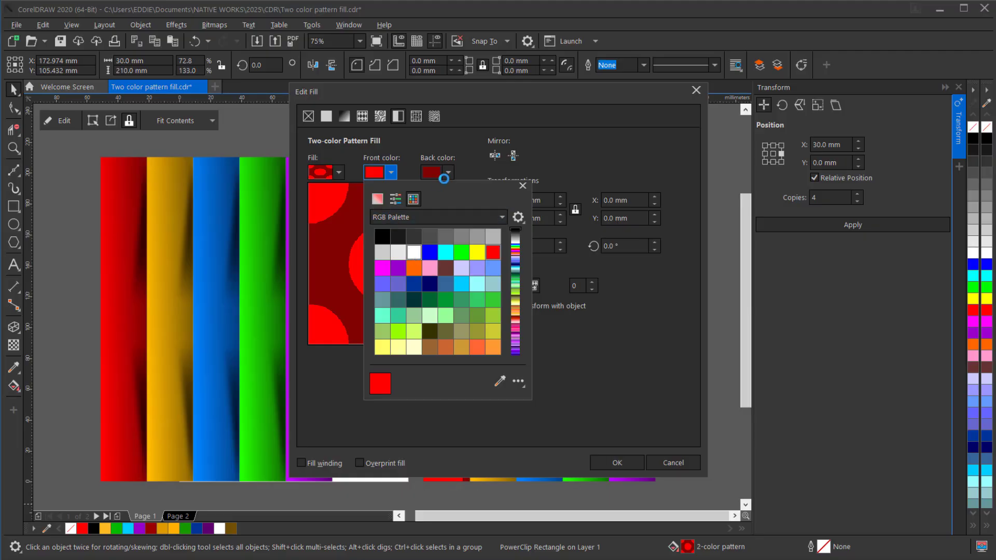
click(414, 252)
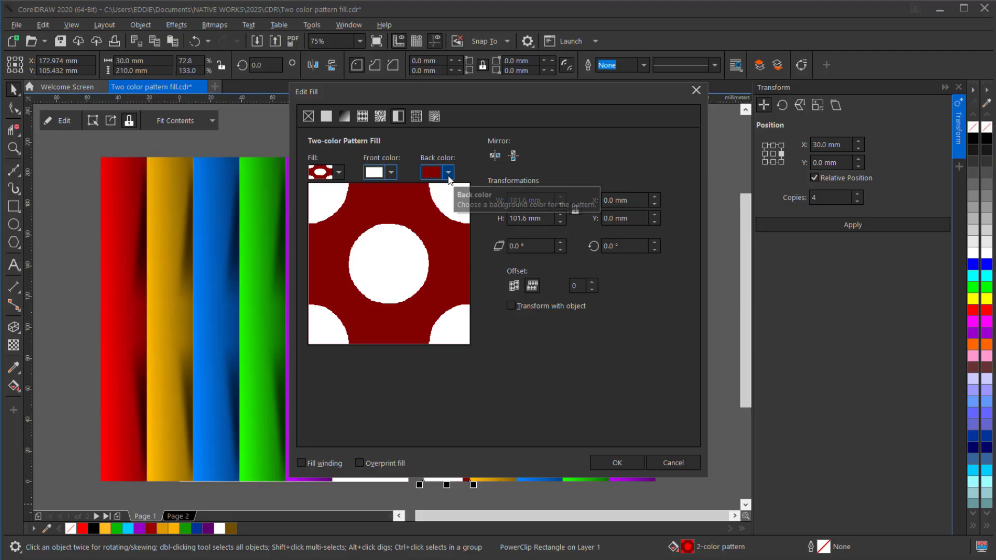
click(448, 173)
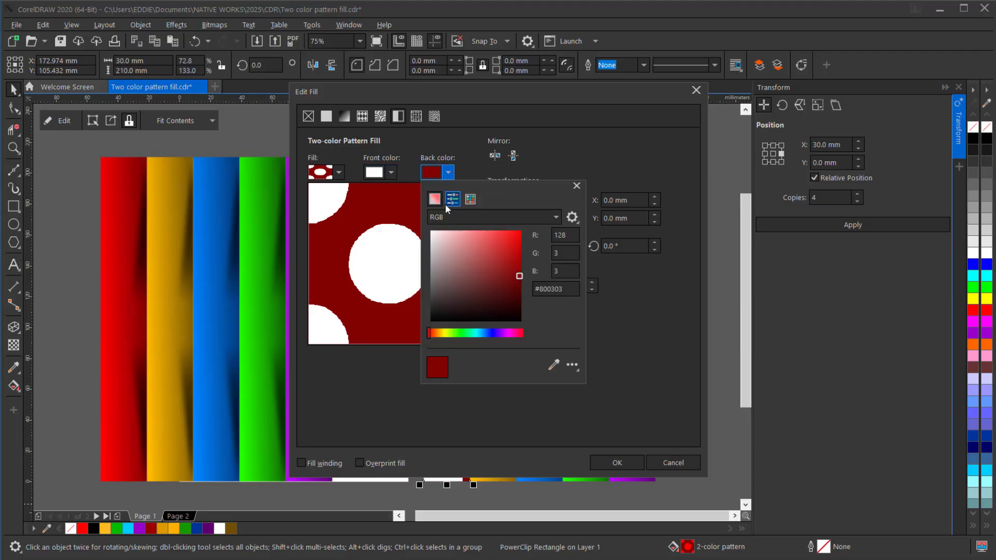
click(521, 230)
click(407, 163)
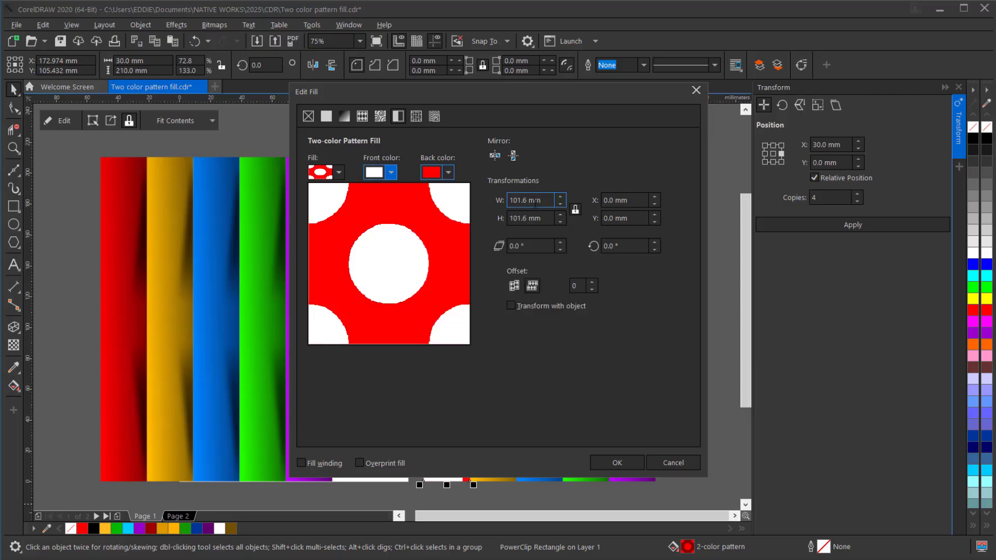
- Set the dot pattern's width to 25 mm and apply the fill to the copied red strip
double_click(543, 202)
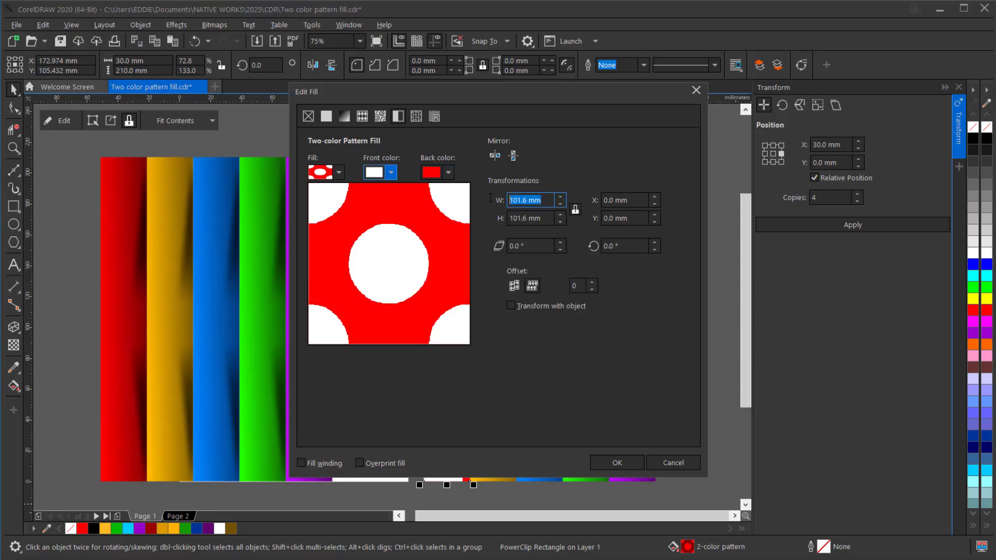
text(25)
click(521, 217)
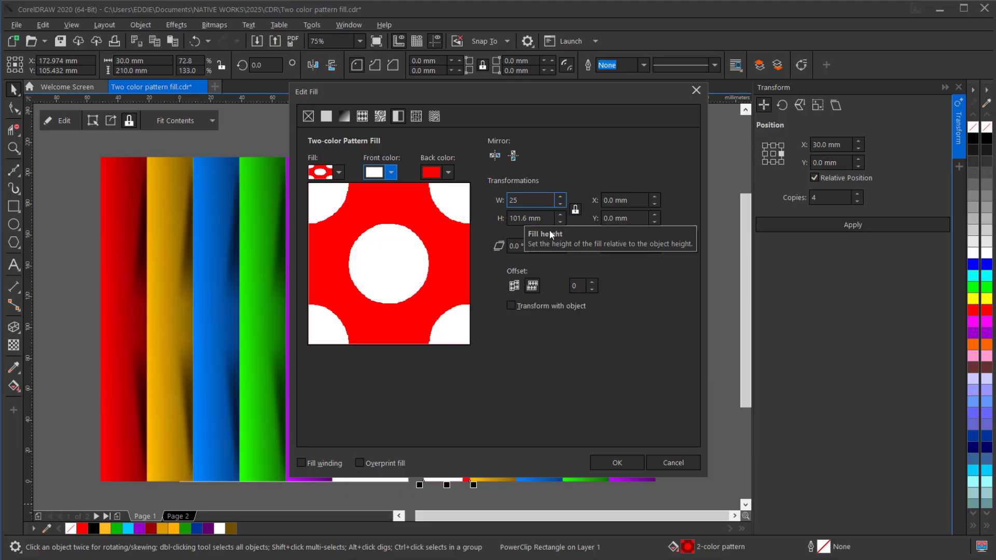
click(617, 463)
- Change the copied yellow strip's fill to a two-colour pattern with the eight-petal flower motif
click(485, 294)
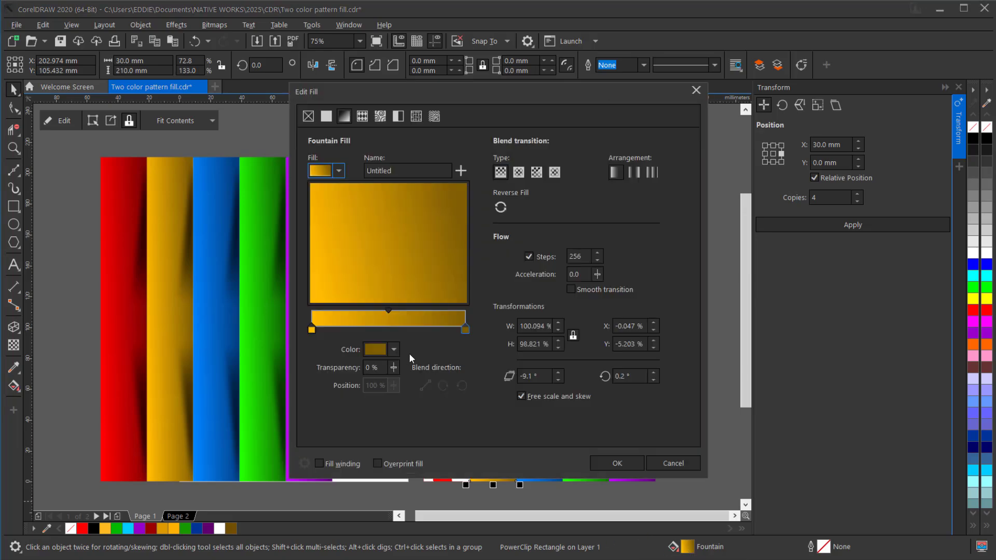
click(399, 118)
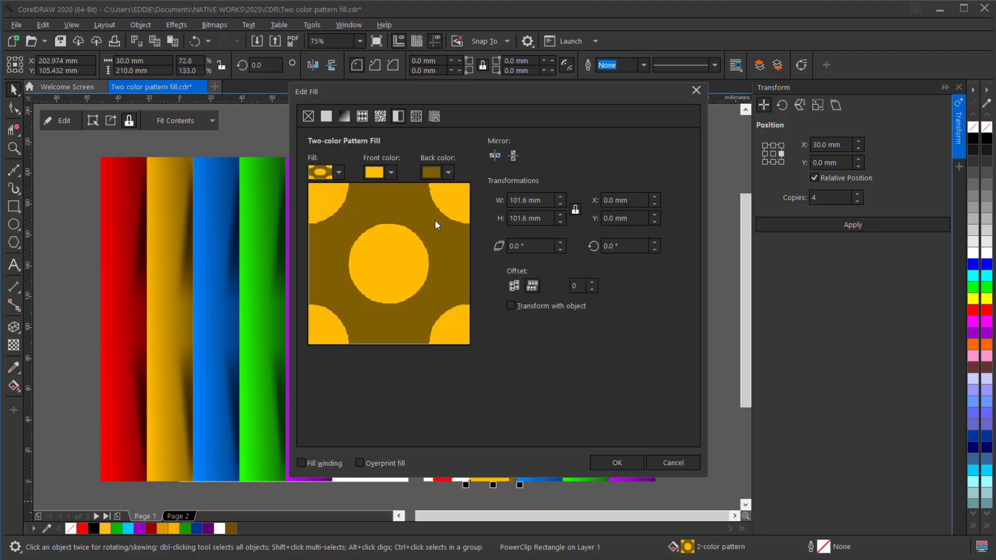
click(339, 173)
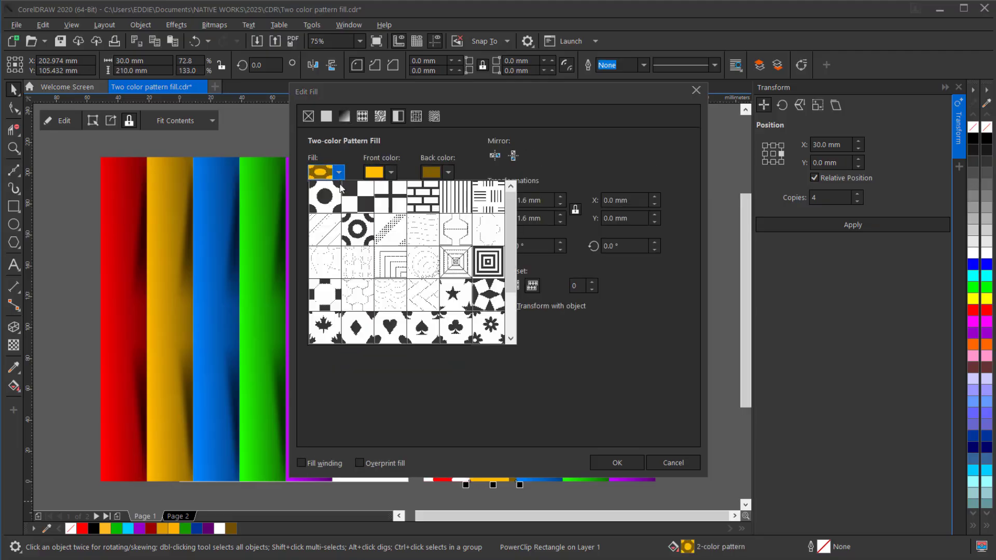
click(488, 328)
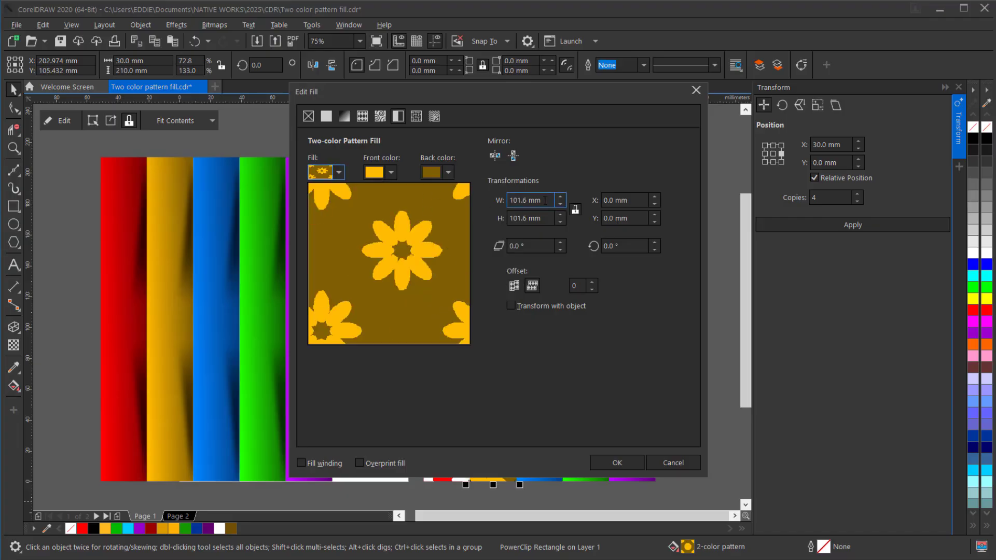
- Set the flower pattern's width to 40 mm, scaling its height to match
drag(545, 201, 491, 204)
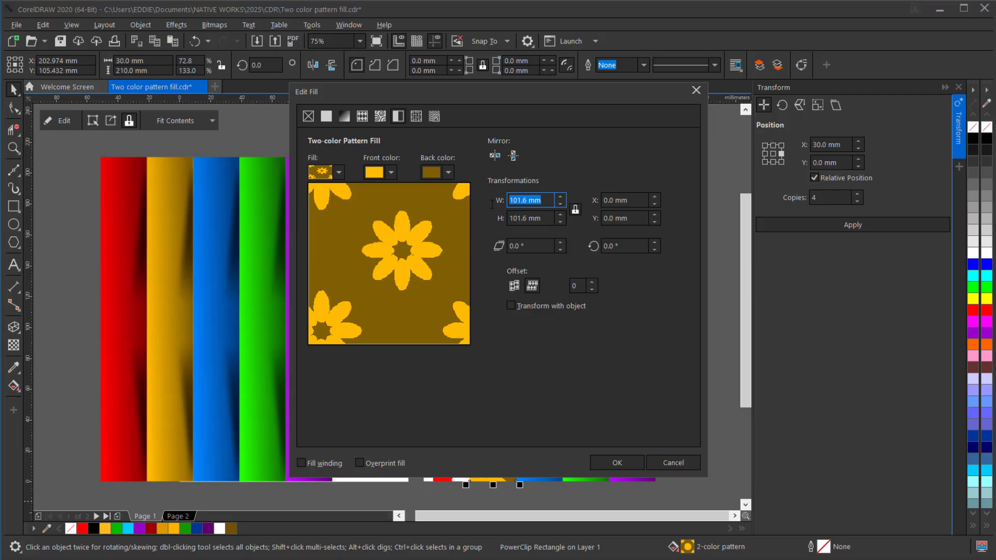
text(40)
click(543, 218)
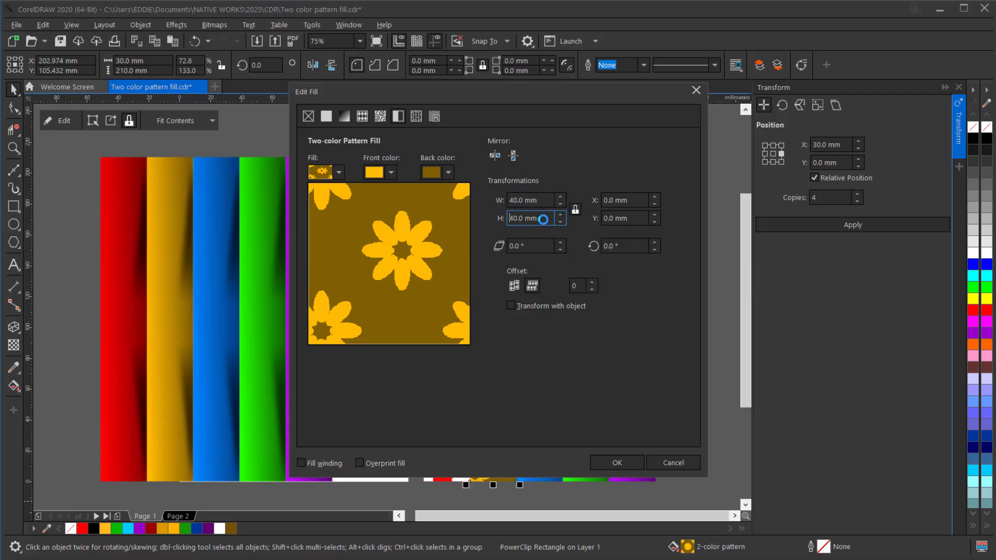
- Recolour the flower pattern with a dark brown front colour and a yellow #FFBD08 back colour, and apply the fill
click(391, 173)
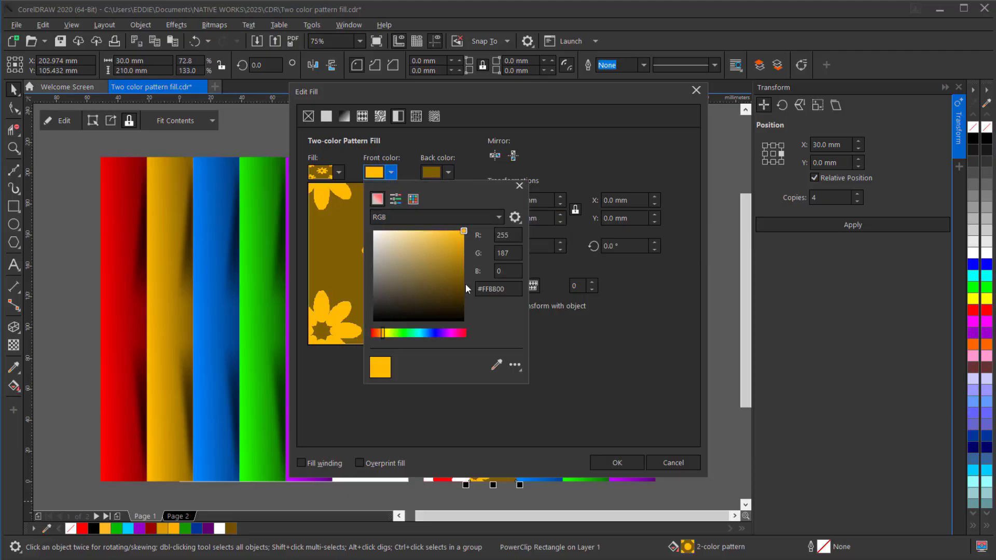
click(463, 278)
click(448, 174)
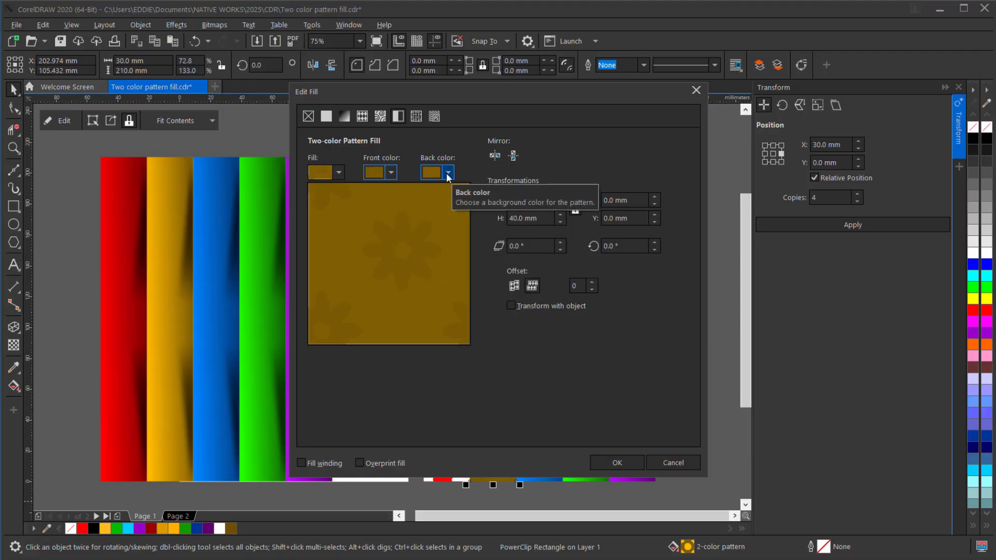
click(449, 173)
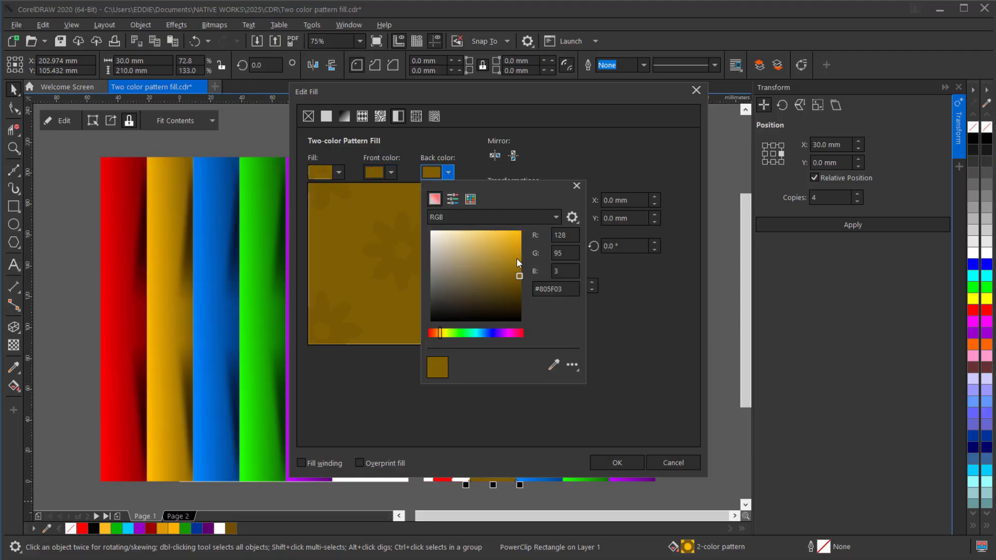
drag(521, 278, 519, 223)
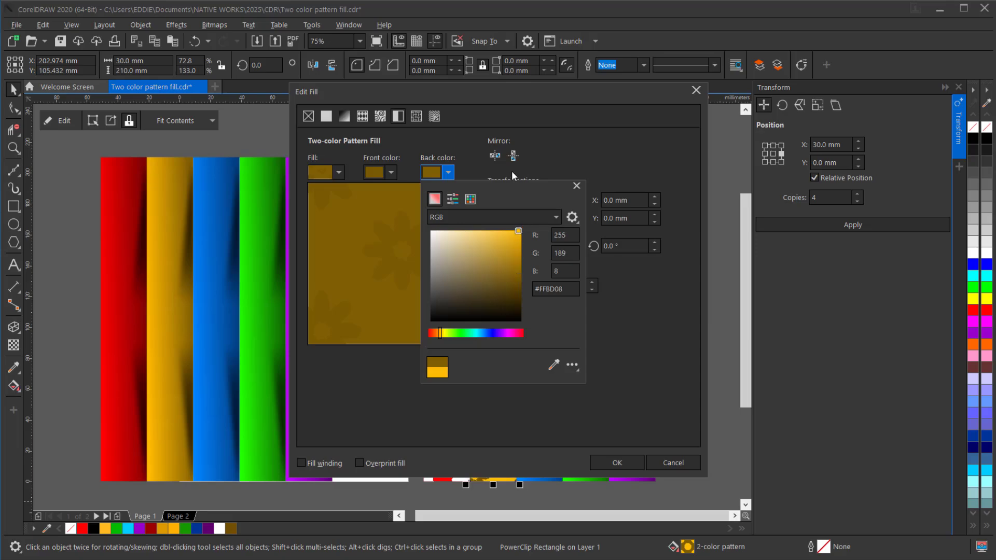
click(535, 161)
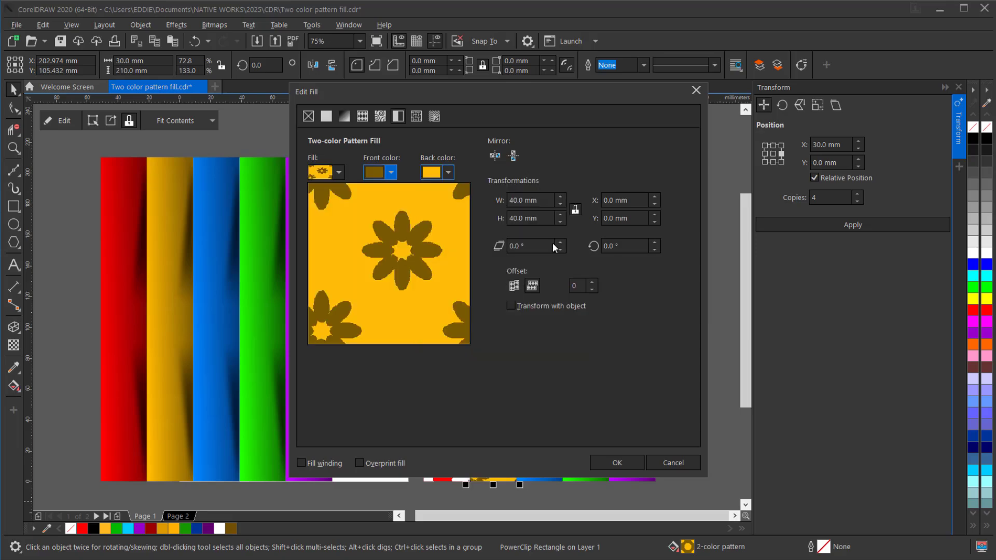
click(615, 462)
- Change the copied blue strip's fill to a two-colour pattern with the bold concentric squares motif
click(534, 426)
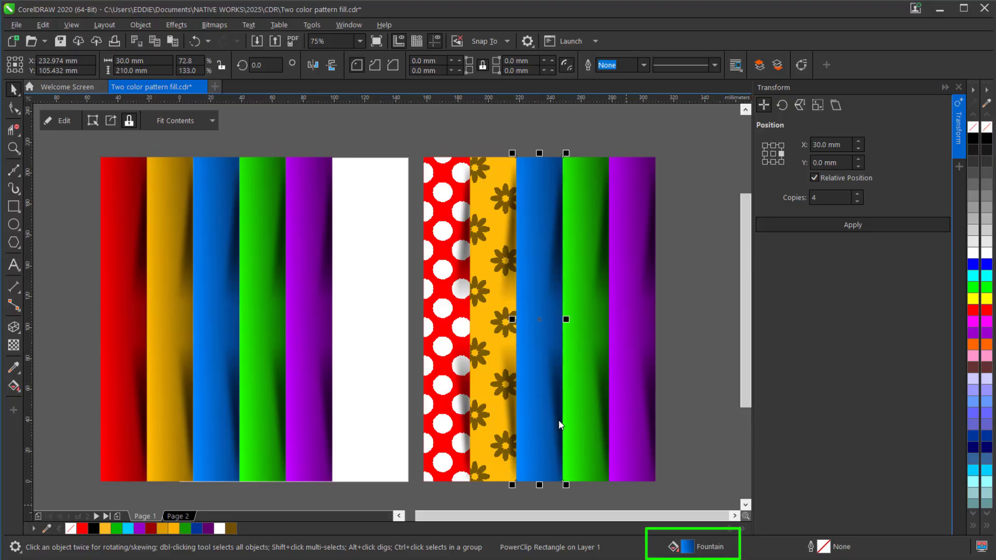
key(F11)
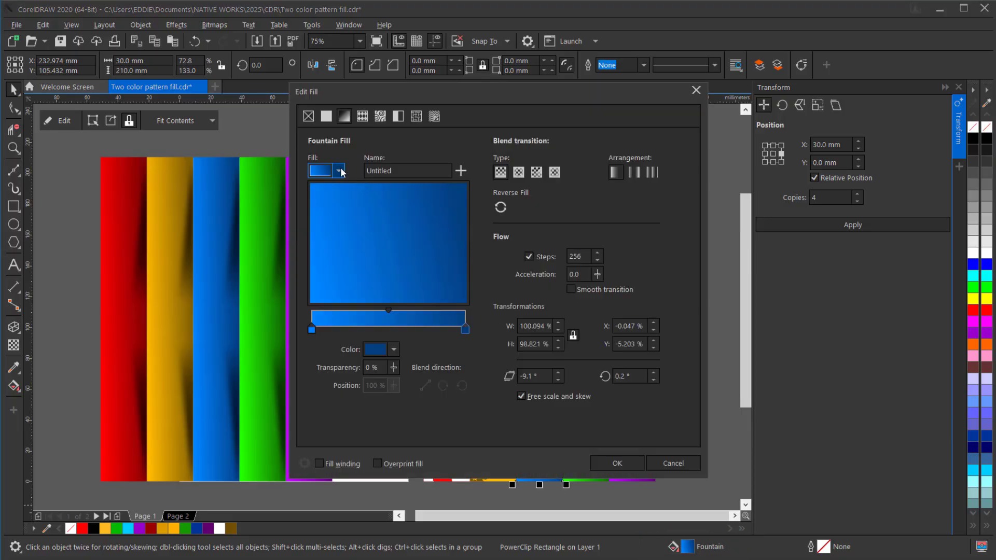
click(398, 116)
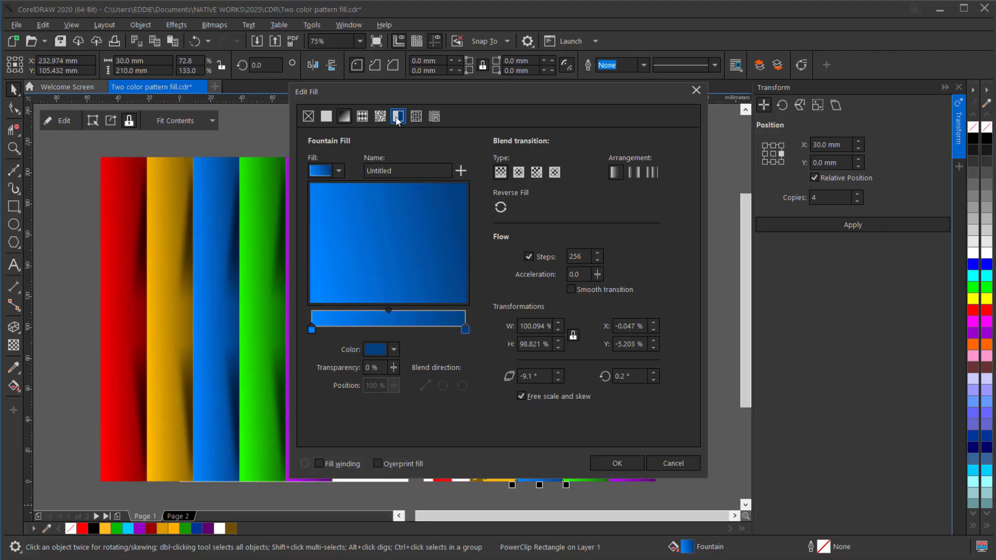
click(339, 172)
click(487, 273)
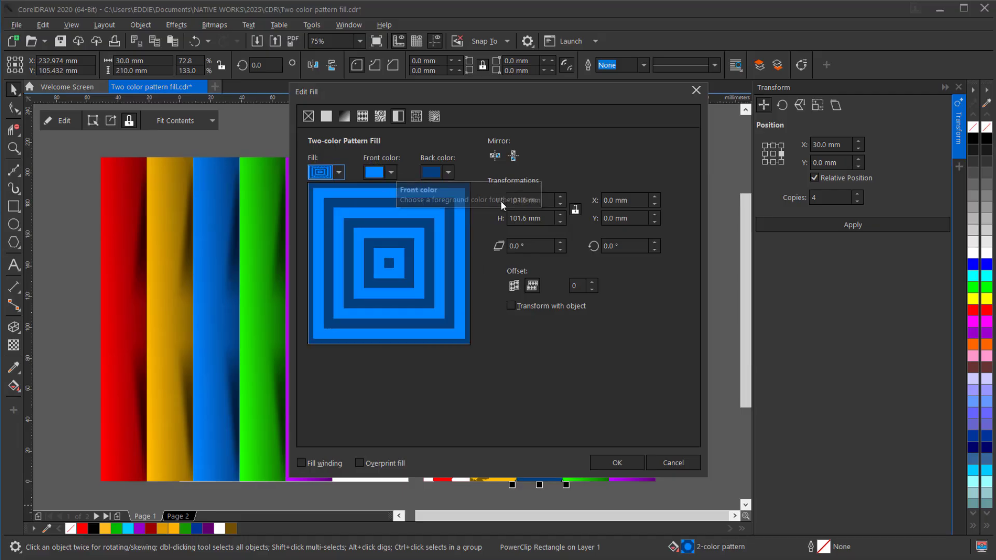
- Set the concentric squares pattern's width to 30 mm, scaling its height to match, and apply the fill
click(525, 200)
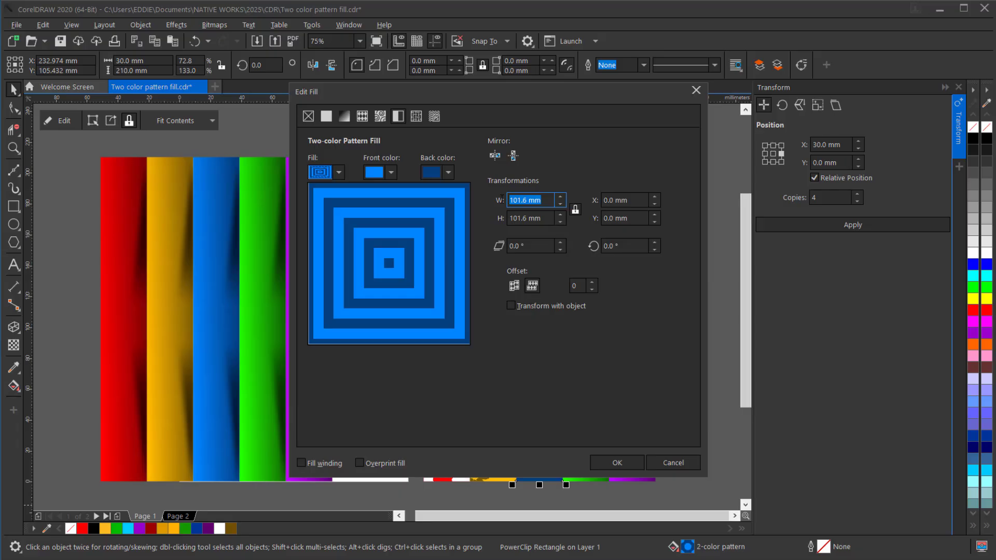
text(25)
text(30)
key(Tab)
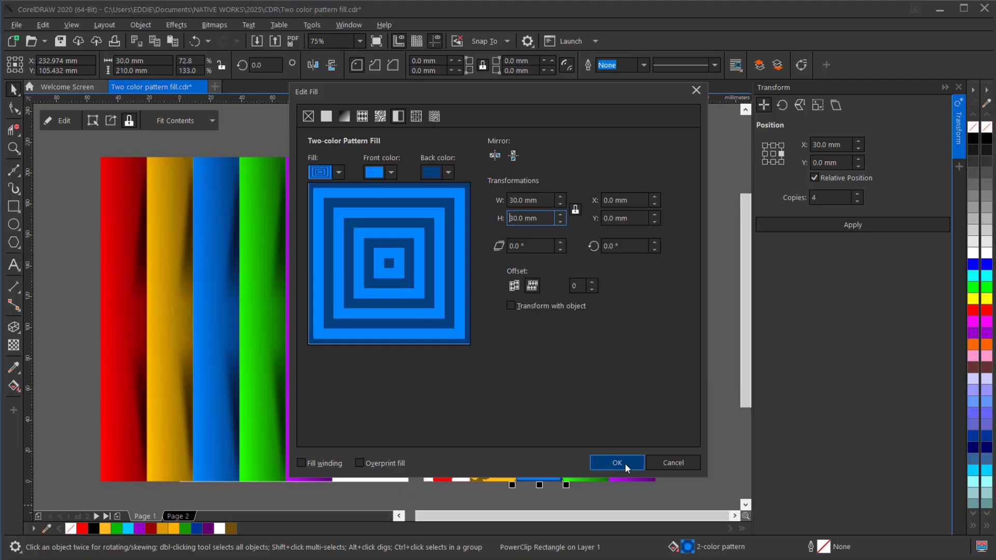
click(625, 463)
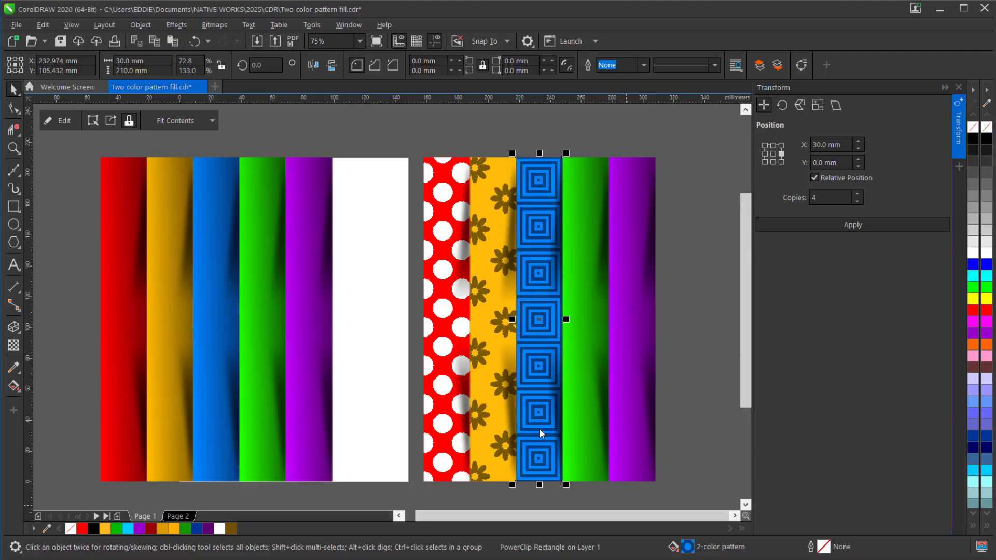
- Change the copied green strip's fill to a two-colour pattern with the maple leaf motif
click(581, 432)
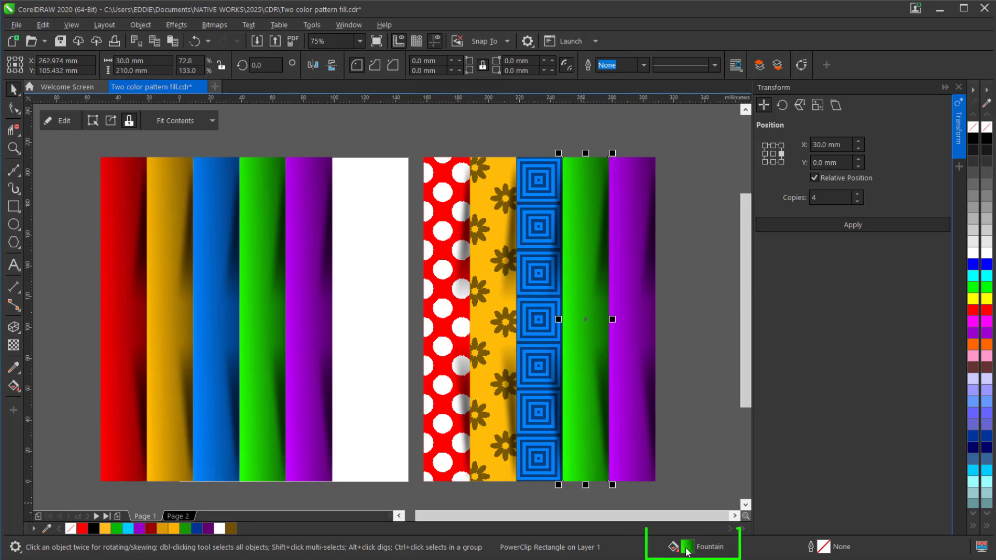
key(F11)
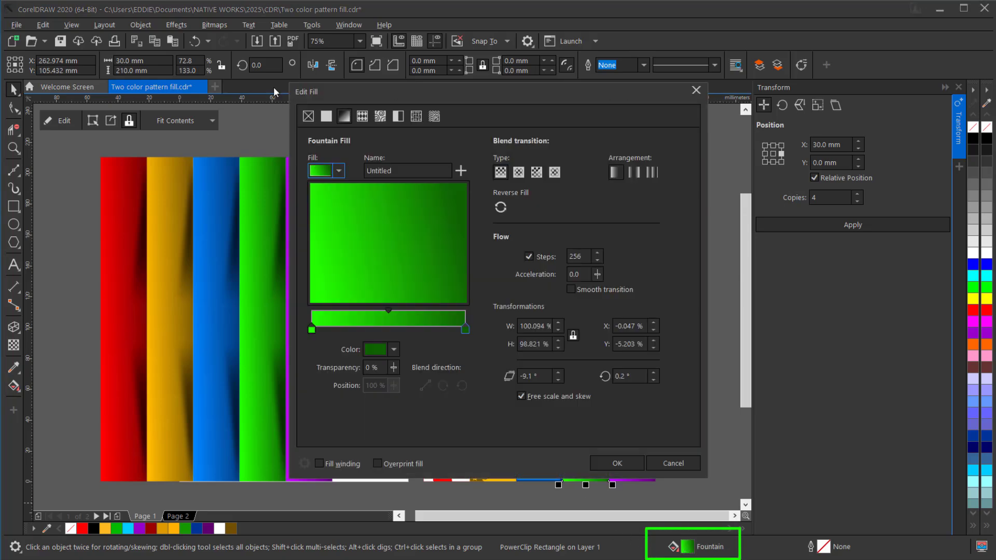
click(398, 117)
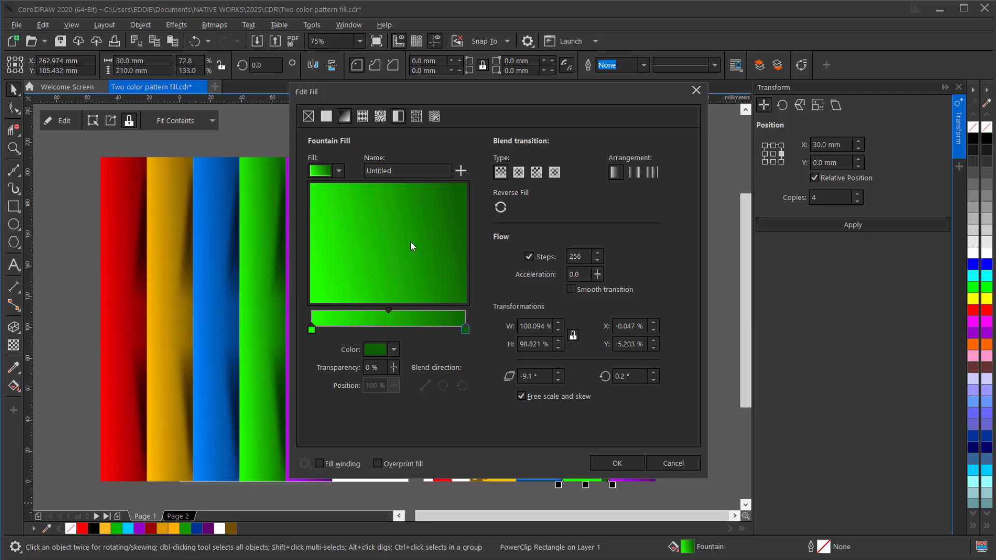
click(340, 174)
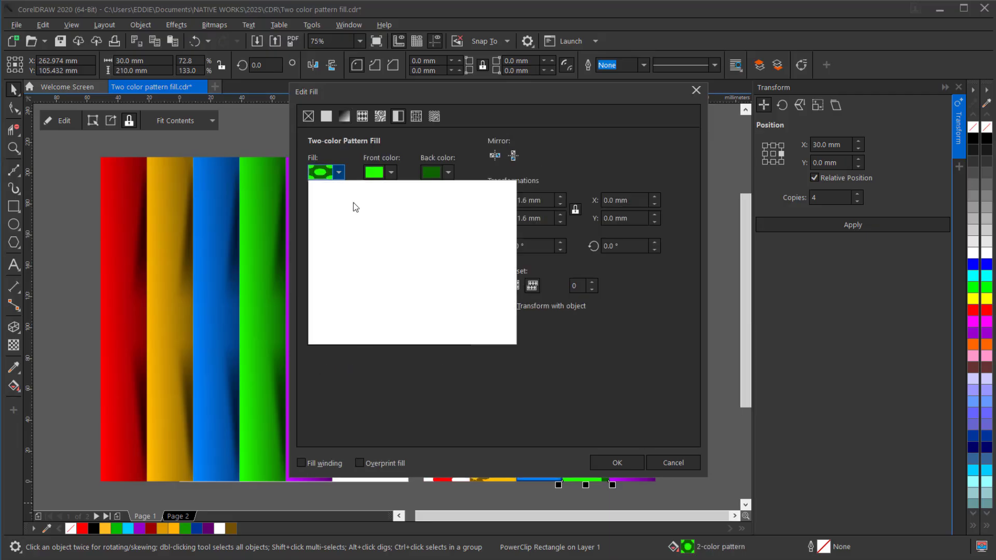
click(326, 328)
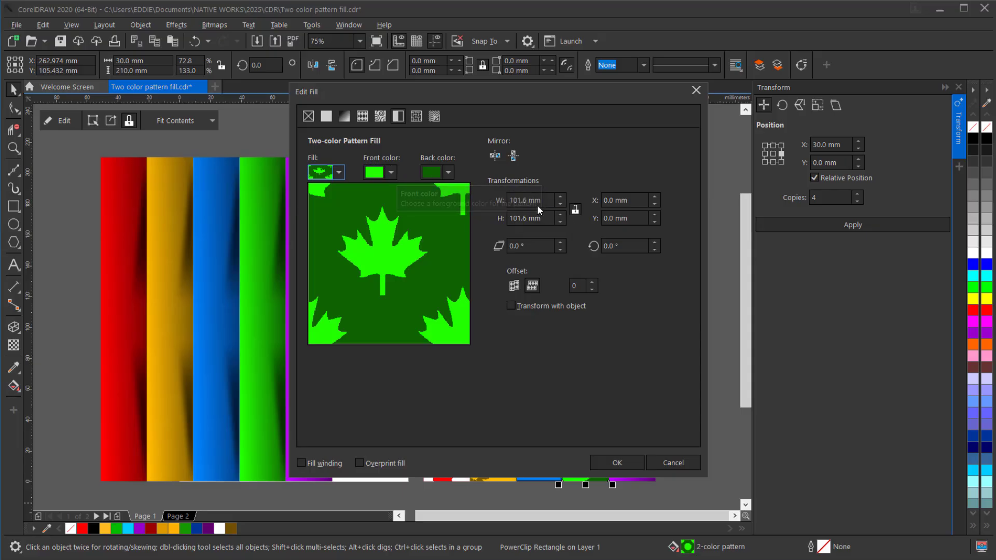
- Set the maple leaf pattern's width to 45 mm, scaling its height to match, and apply the fill
drag(542, 201, 483, 202)
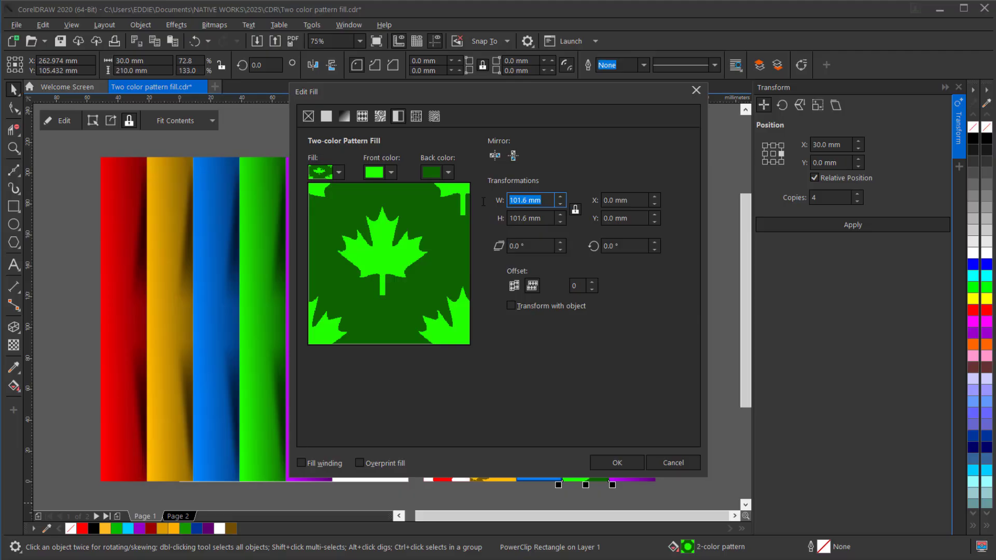
text(45.)
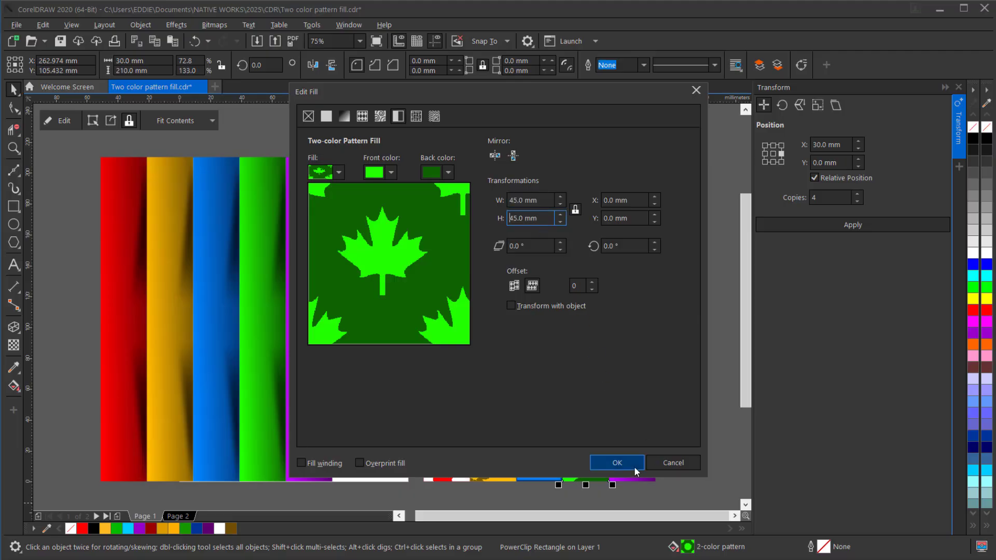
click(633, 464)
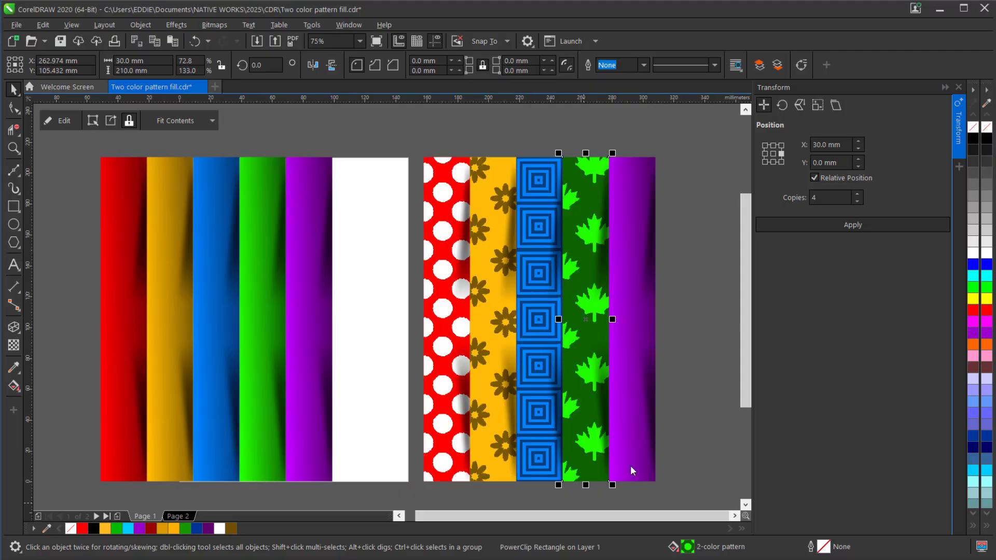
- Change the copied purple strip's fill to a two-colour pattern with the interlocking basket-weave motif
click(637, 397)
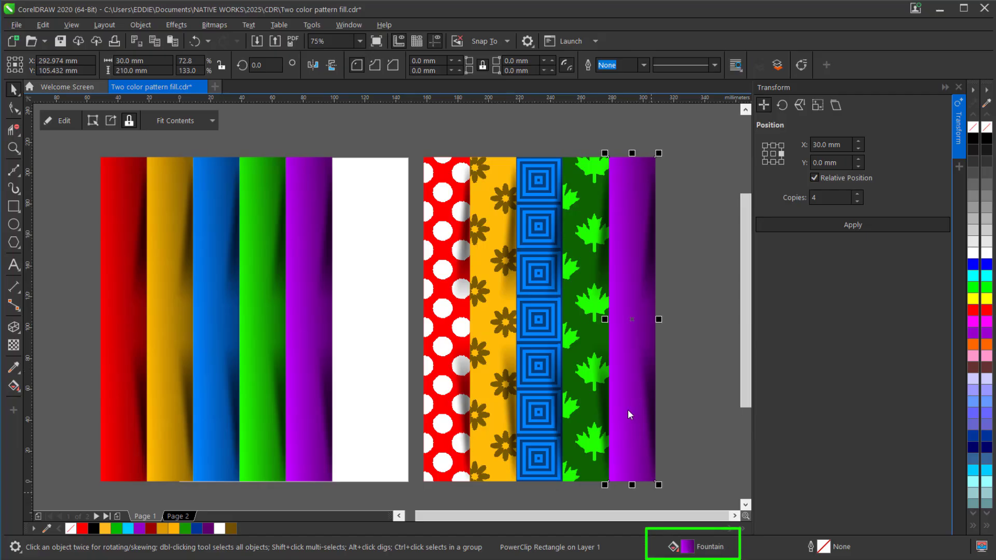
key(F11)
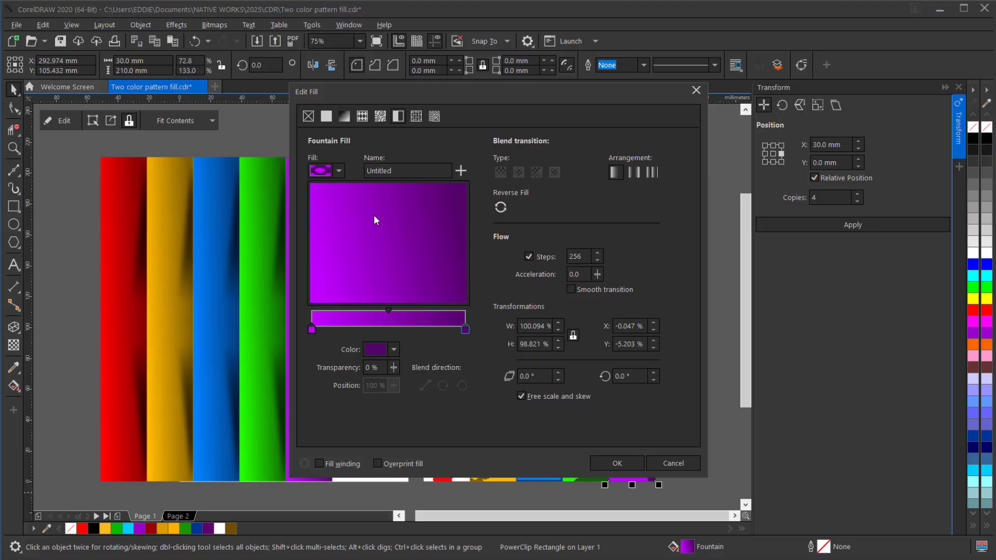
click(398, 116)
click(338, 172)
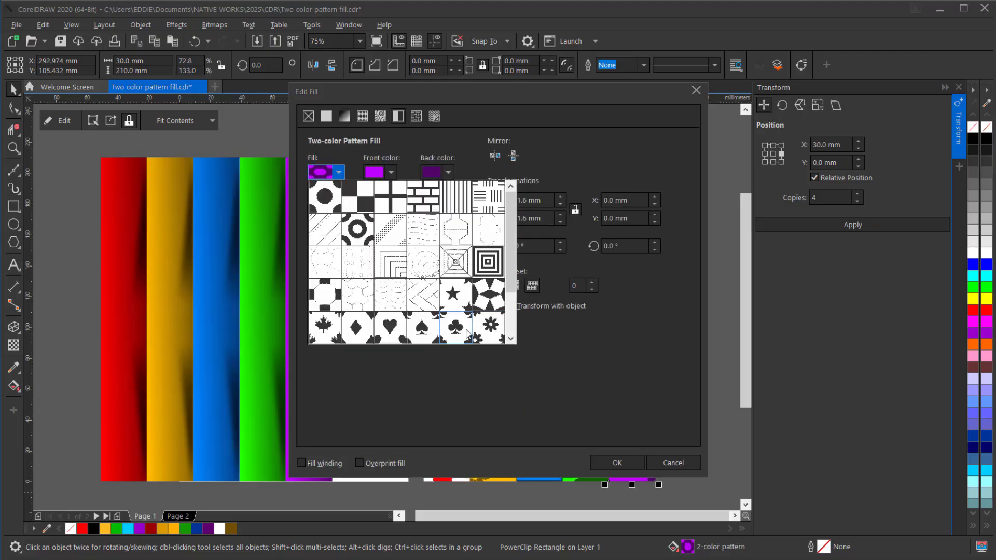
drag(516, 289, 518, 316)
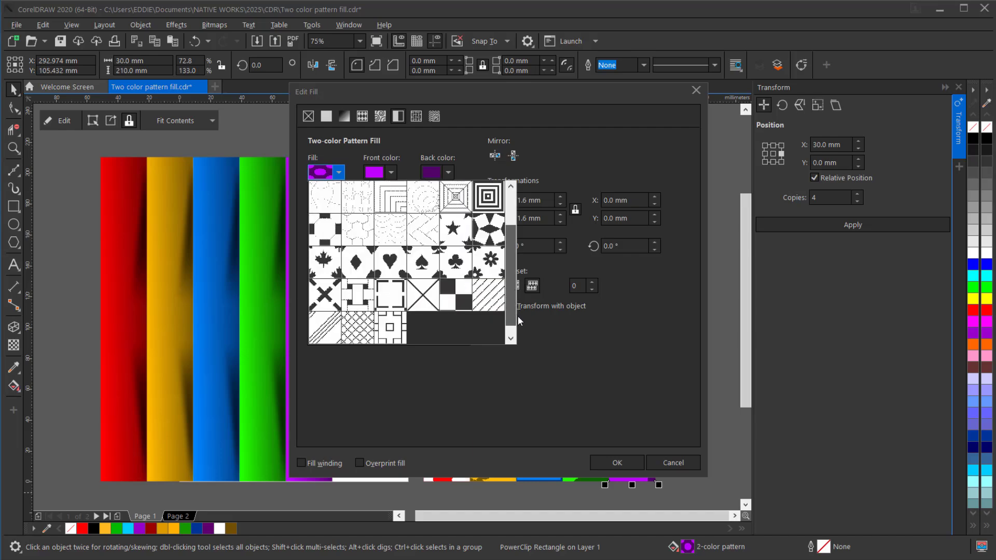
click(358, 297)
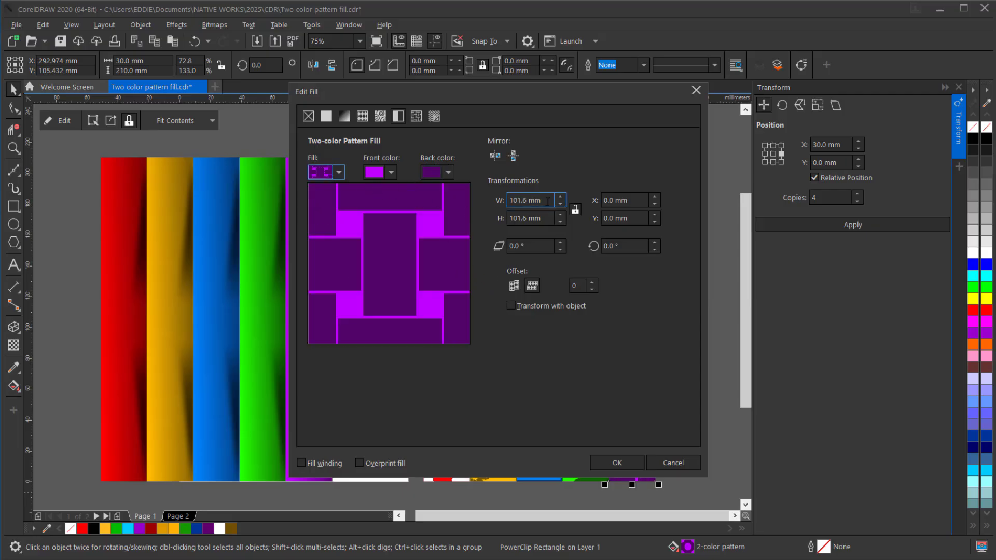
- Set the basket-weave pattern's width to 35 mm and apply the fill to the copied purple strip
double_click(483, 201)
text(35)
click(617, 463)
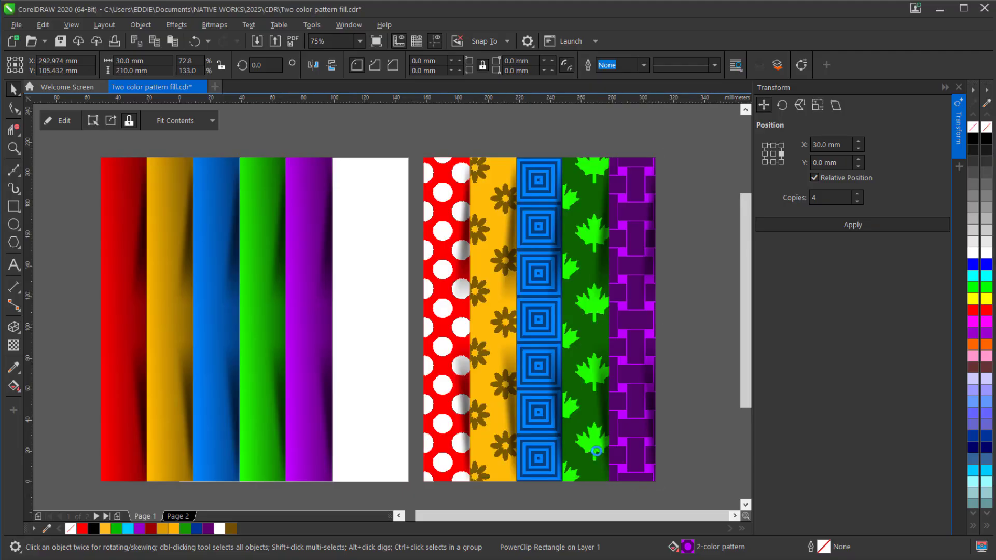
- Group the five pattern-filled strips and paste a copy of the group in place
scroll(481, 275, down, 2)
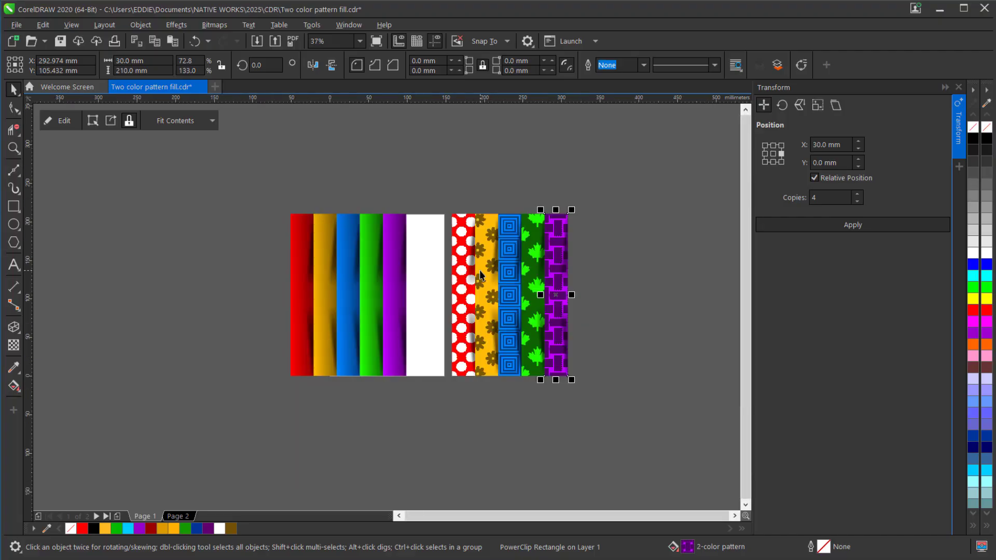
drag(439, 202, 615, 410)
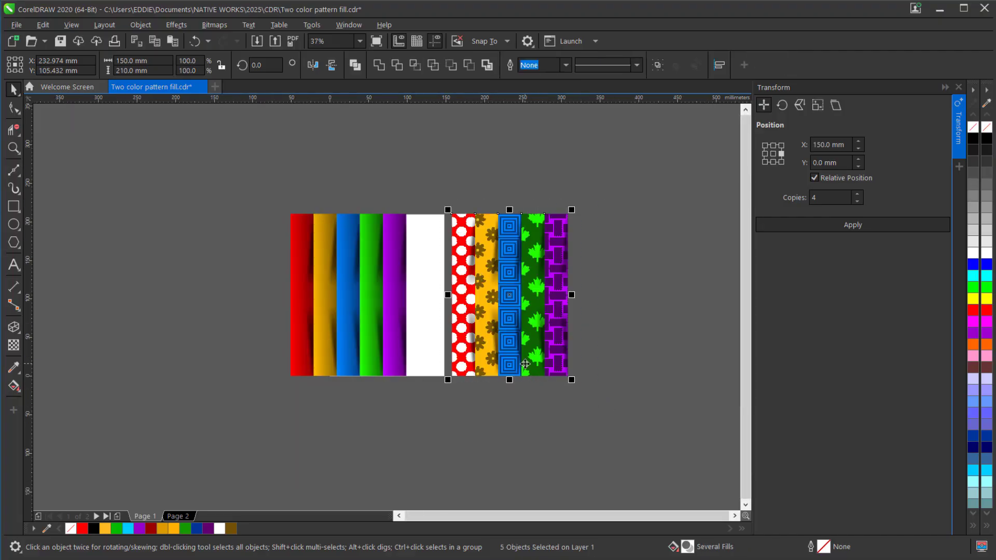
key(ctrl+g)
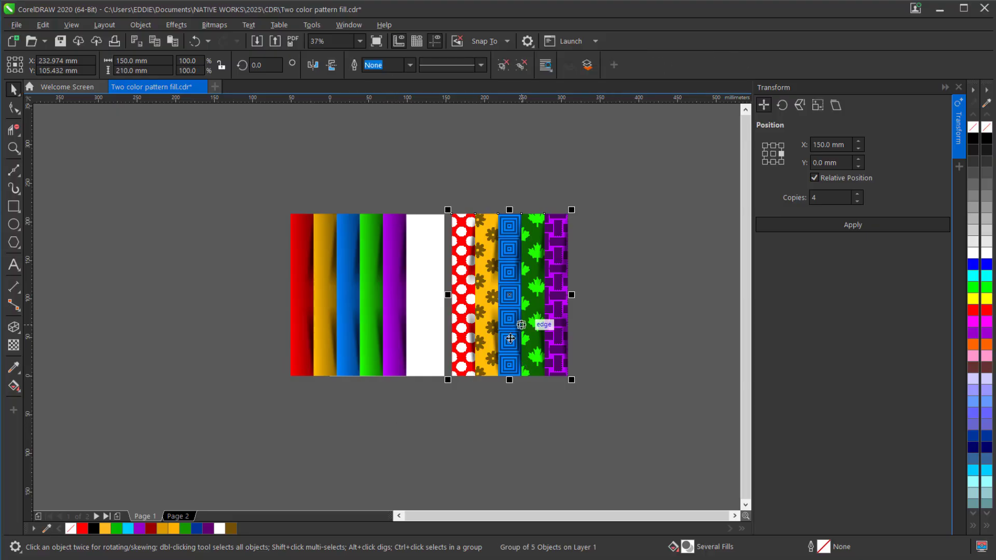
key(ctrl+c)
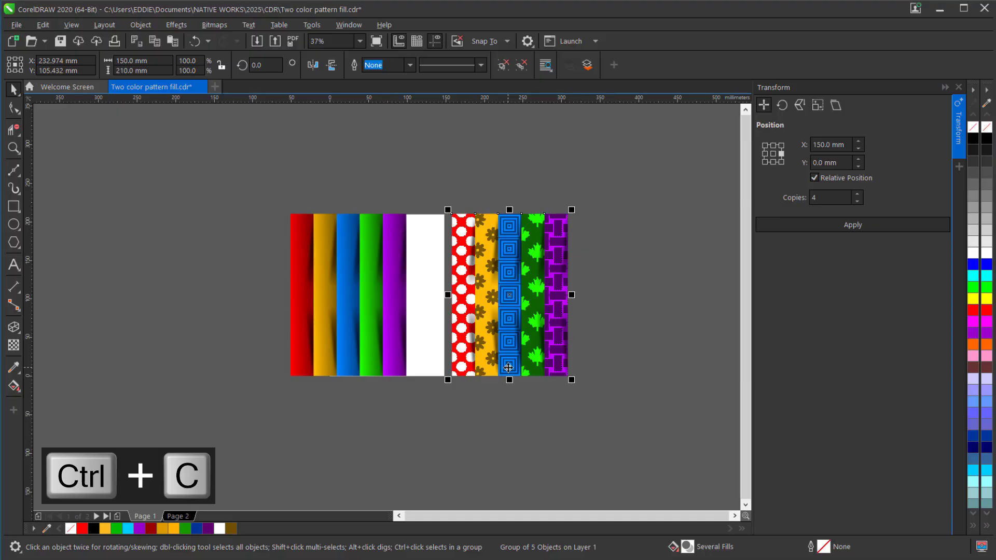
key(ctrl+v)
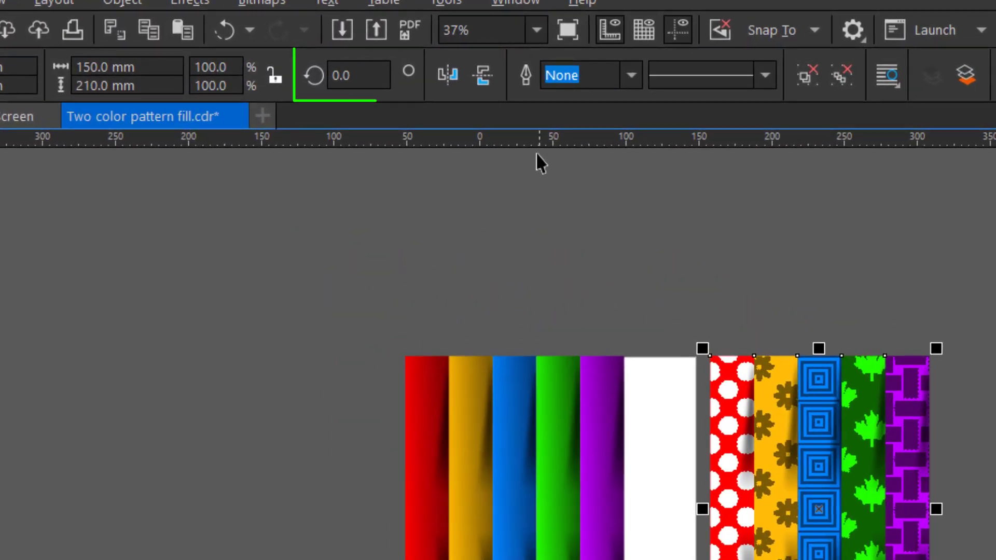
- Rotate the pasted strip group by 90 degrees and move it below the upright patterned strips
click(358, 75)
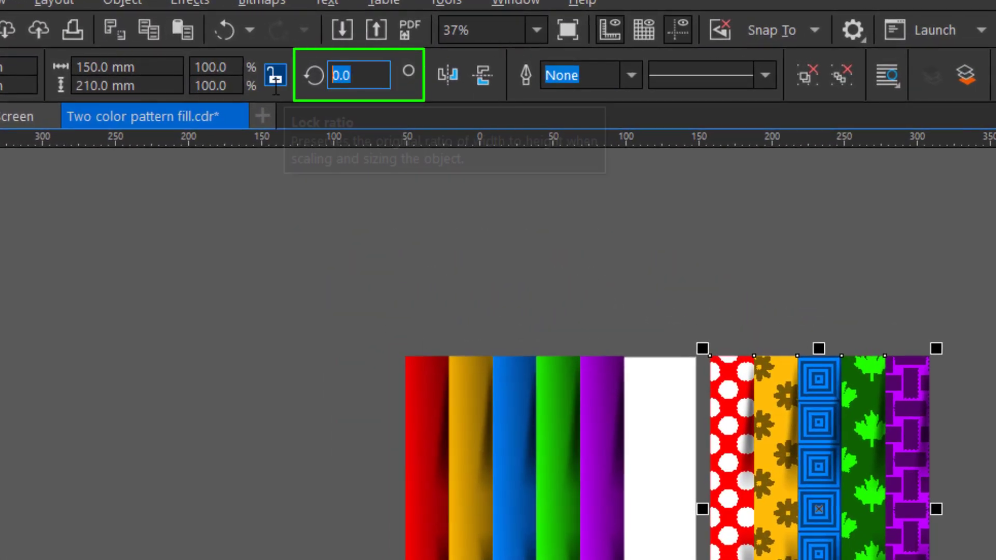
text(90)
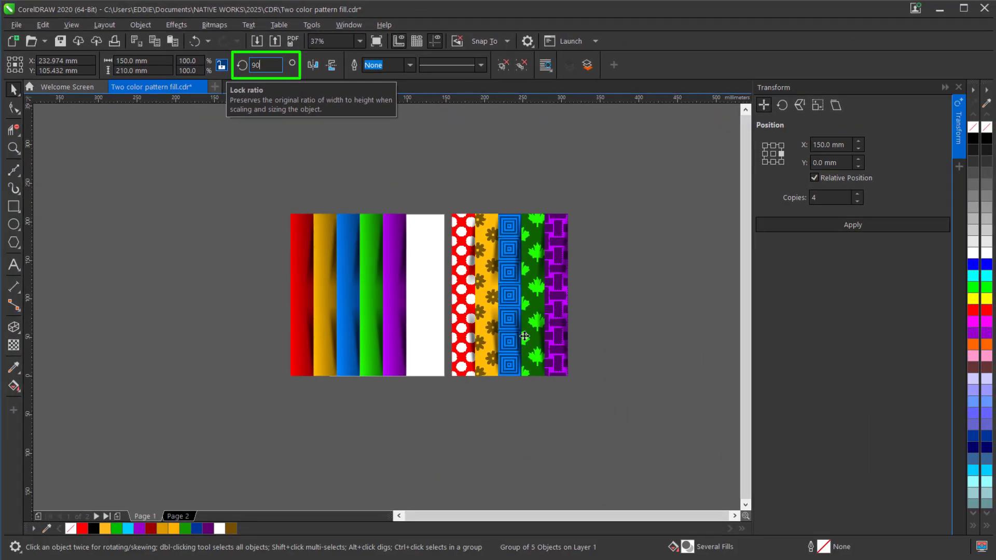
key(Return)
drag(517, 308, 555, 449)
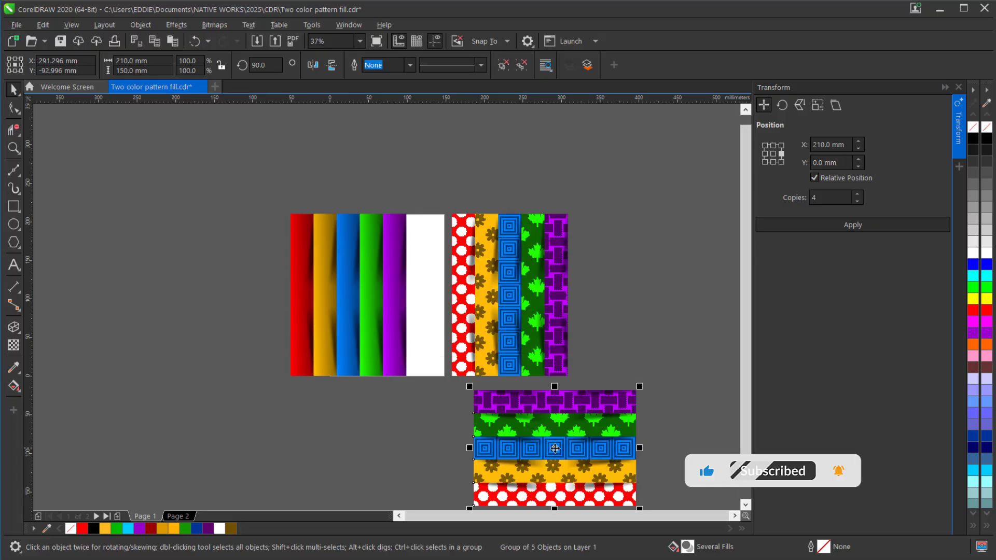
- Convert the rotated pattern strip group to an RGB bitmap at 300 dpi
click(214, 26)
click(232, 38)
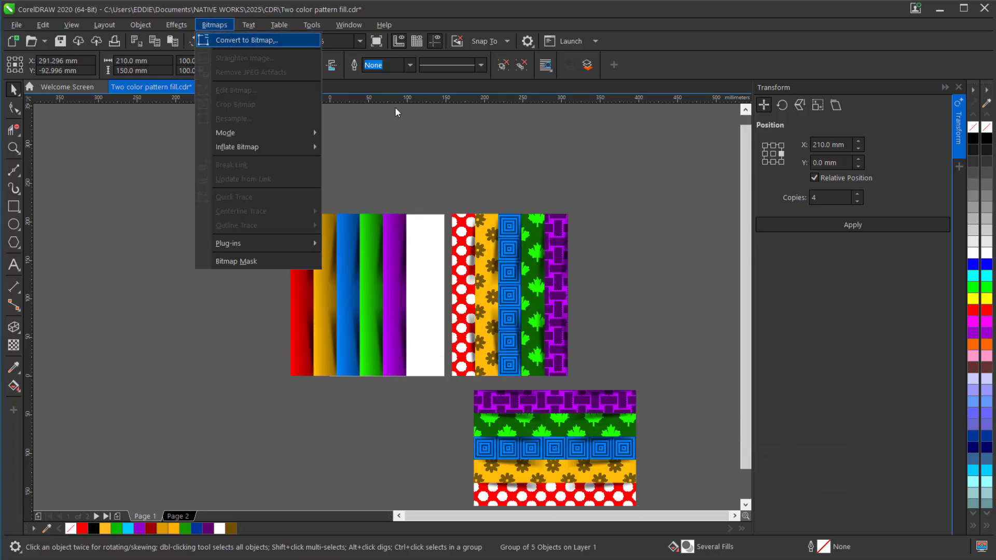
click(529, 356)
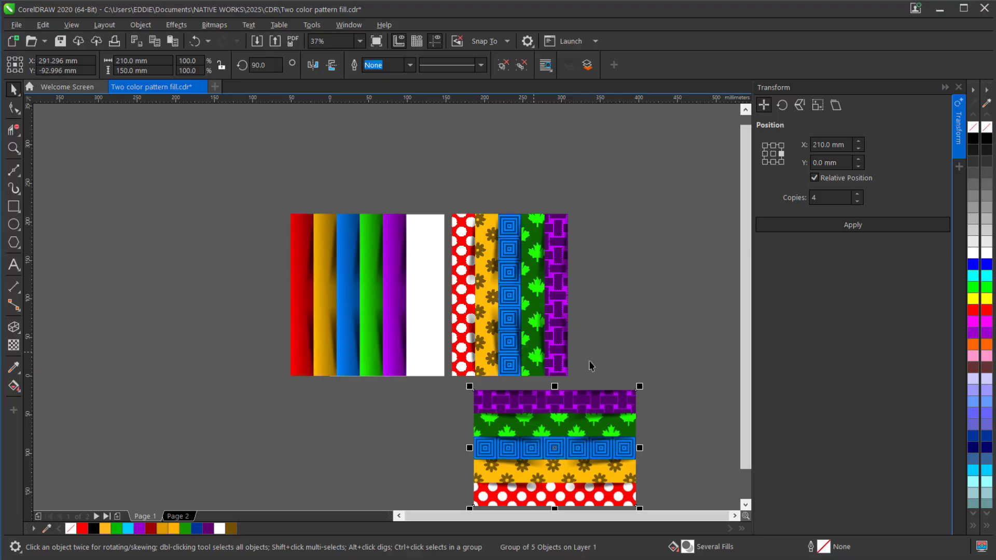
- Add the letter A as Arial artistic text below the gradient strips, enlarge it to about 83 mm high and make it bold
click(13, 266)
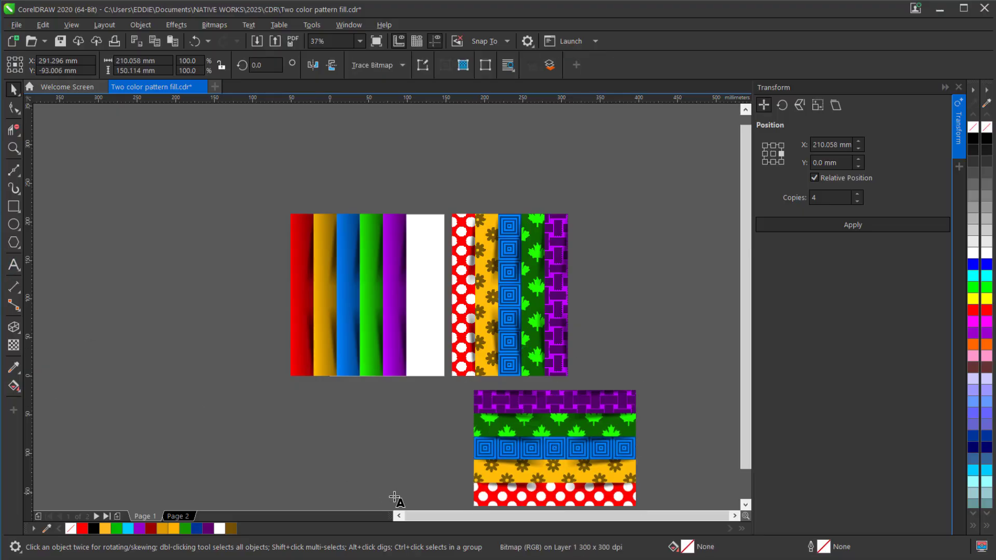
click(345, 455)
text(A)
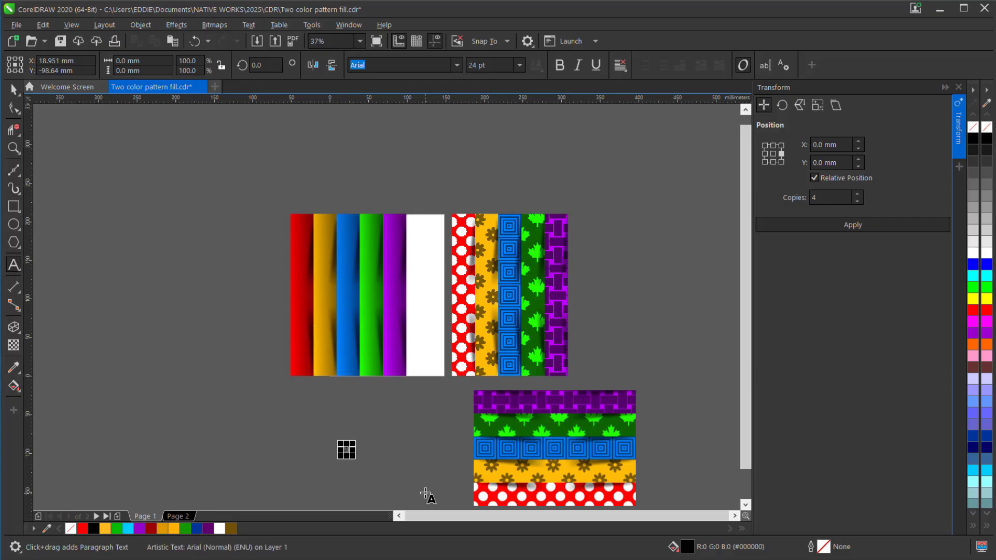
click(14, 90)
drag(355, 441, 438, 386)
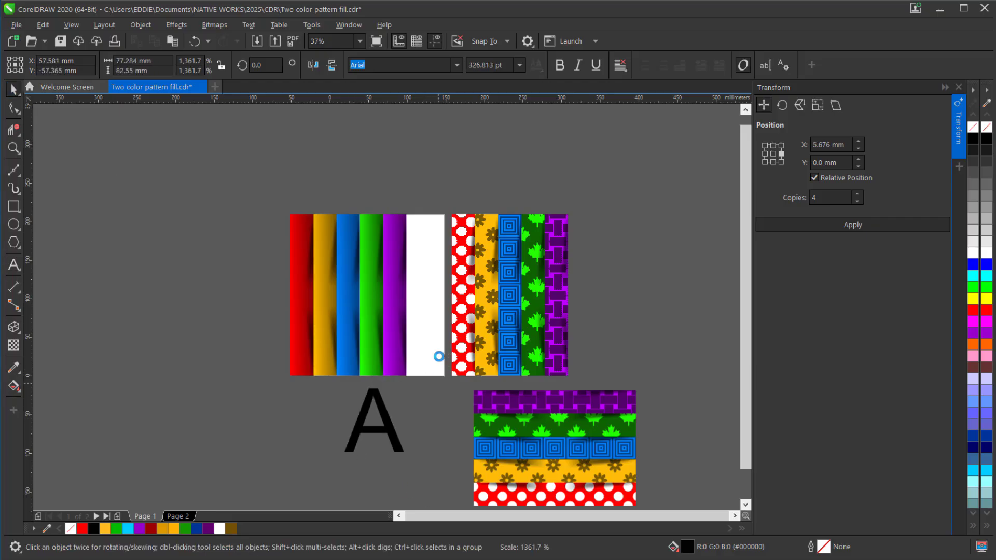
key(ctrl+b)
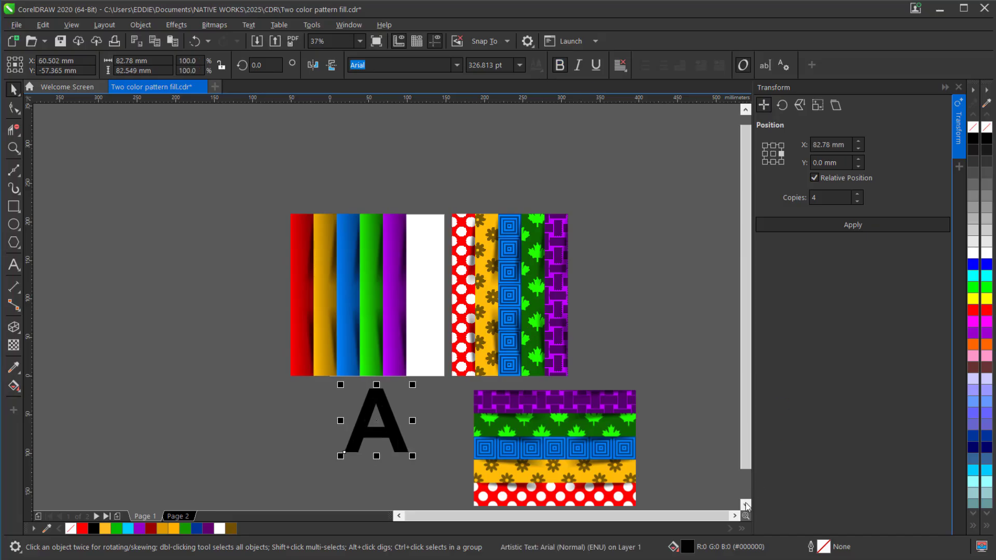
- Enlarge the letter A to about 178 by 177 mm, place it beside the bitmap and convert it to curves
scroll(377, 359, down, 3)
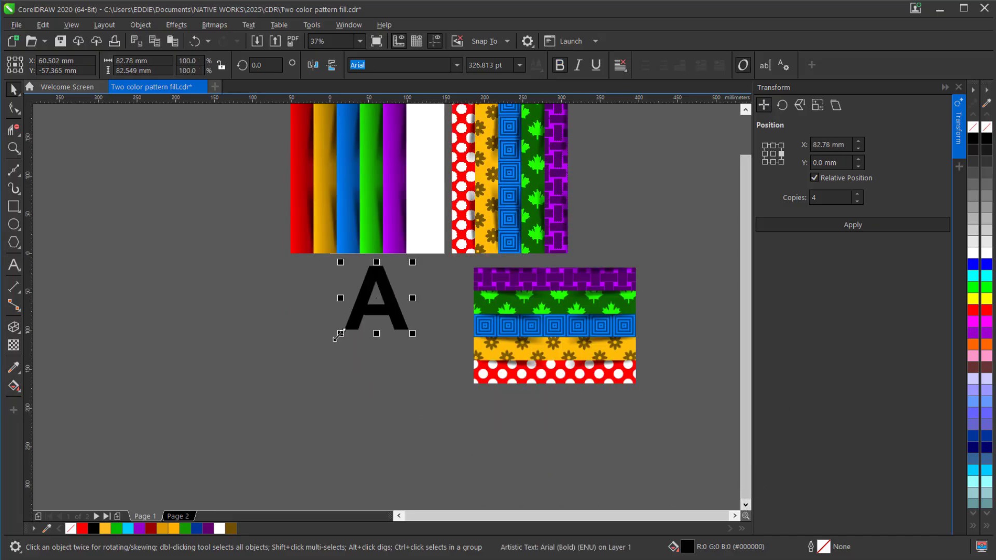
drag(340, 333, 269, 391)
drag(252, 408, 247, 409)
drag(373, 358, 393, 364)
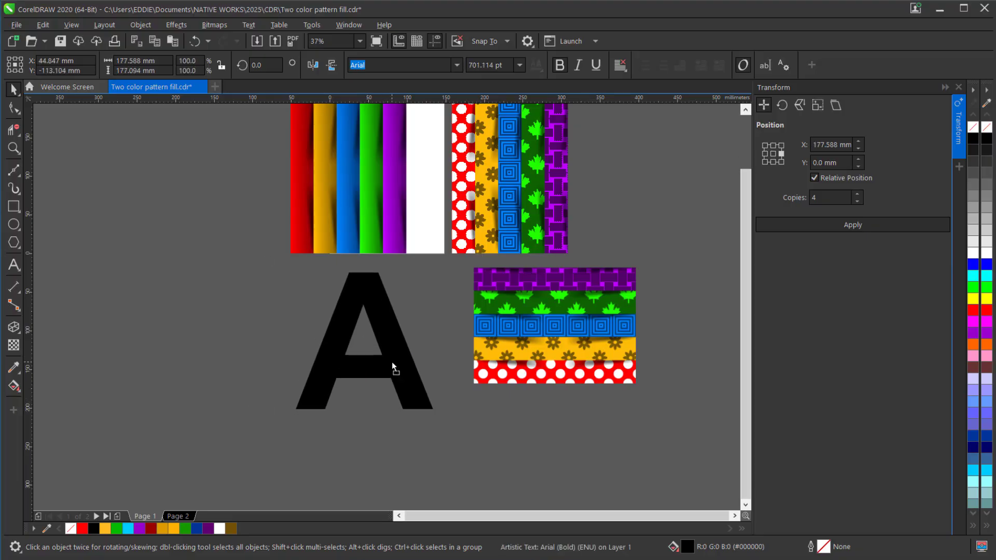
key(ctrl+q)
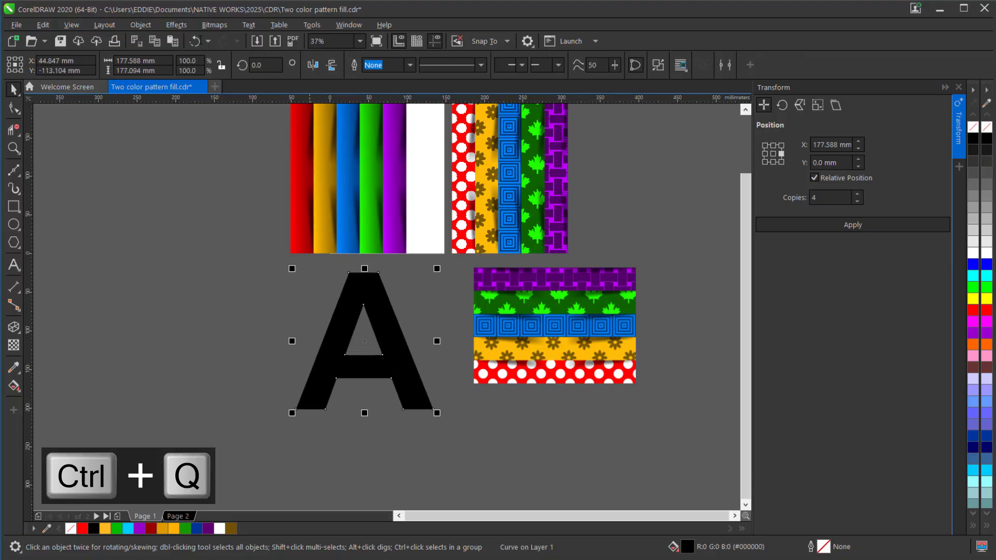
- Apply a one-step outside contour with a 2 mm offset to the letter A
click(168, 25)
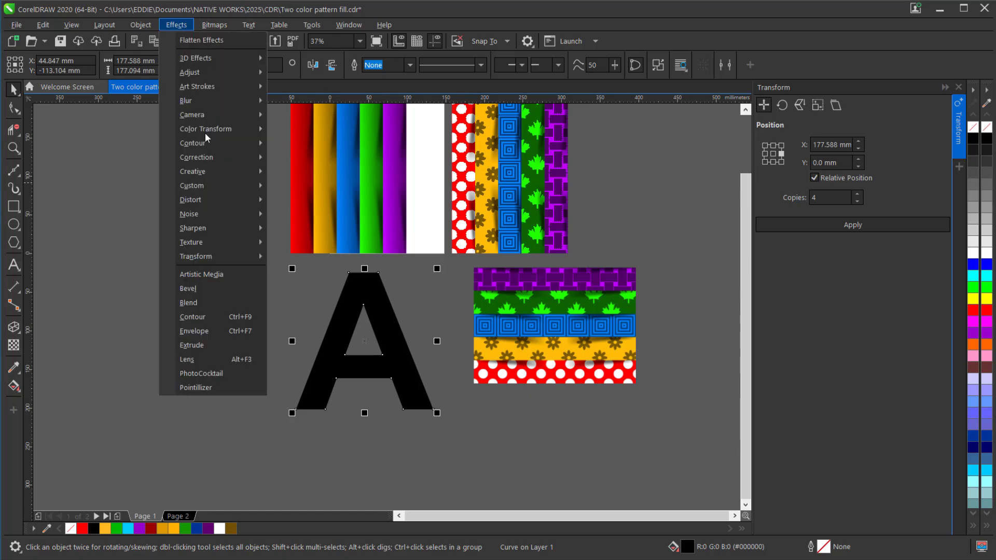
click(207, 317)
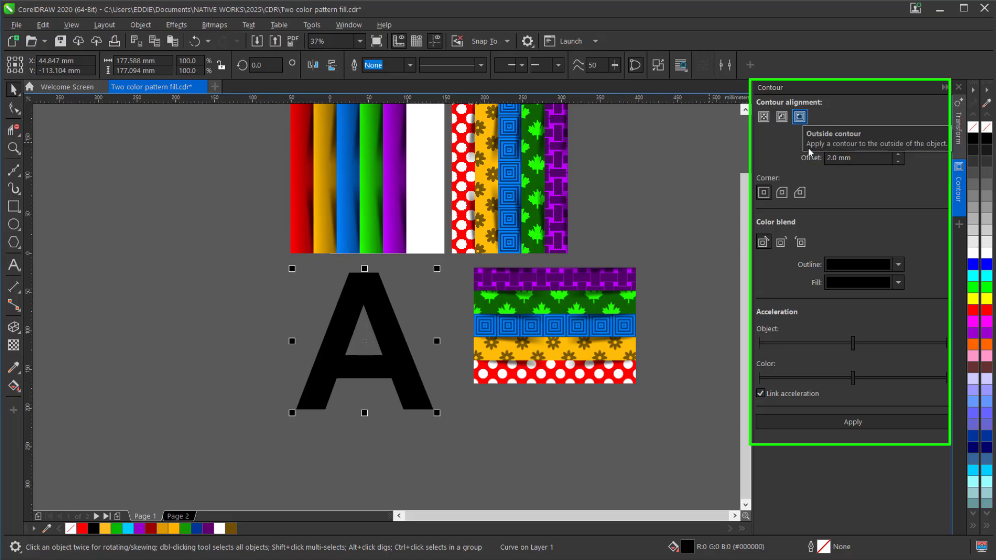
drag(868, 161, 786, 159)
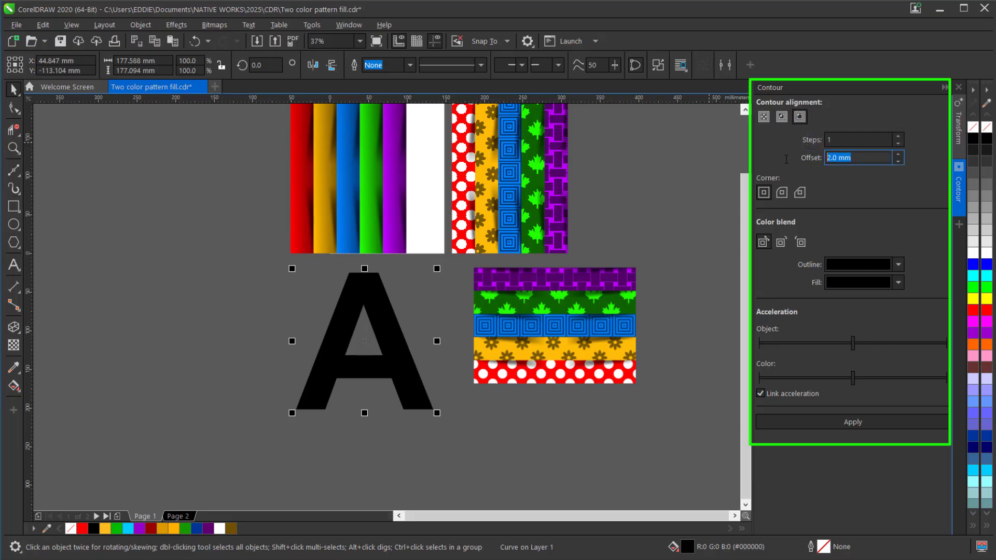
text(2)
click(850, 421)
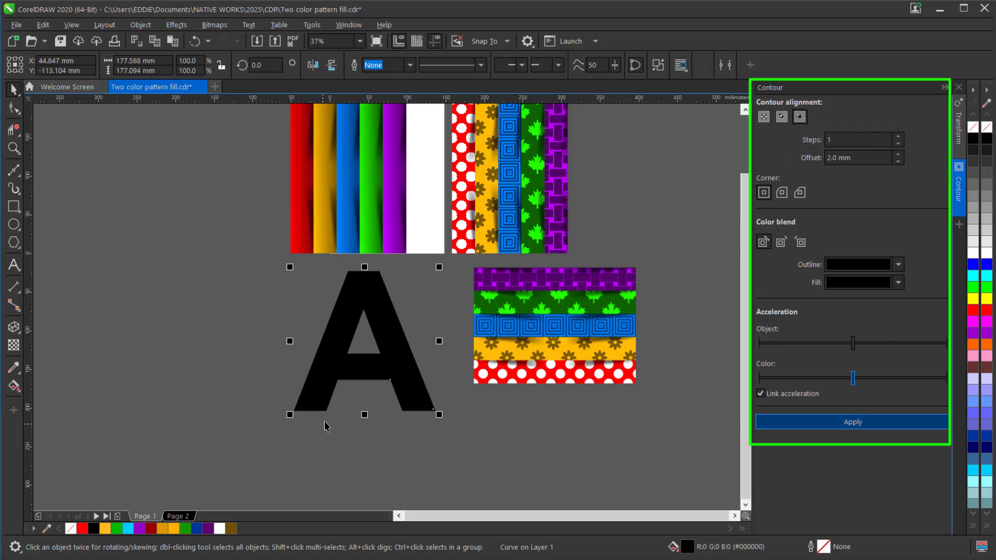
- Fill the letter A with navy blue and break its contour apart into separate objects
click(196, 530)
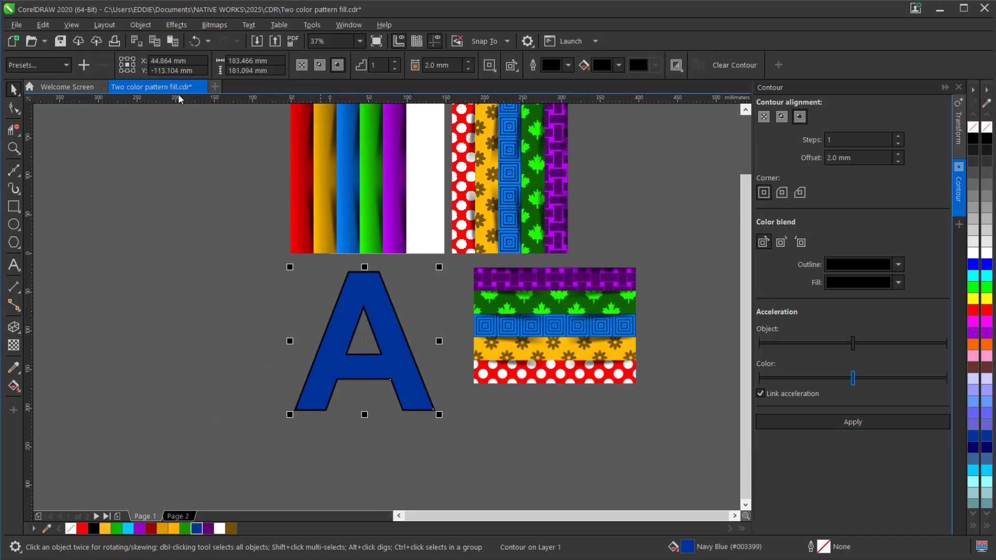
click(139, 23)
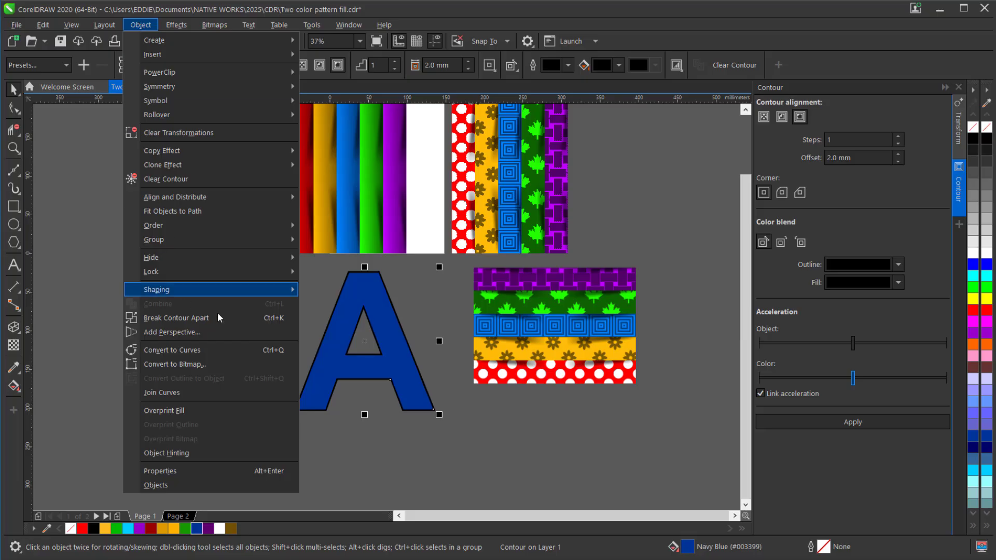
click(222, 318)
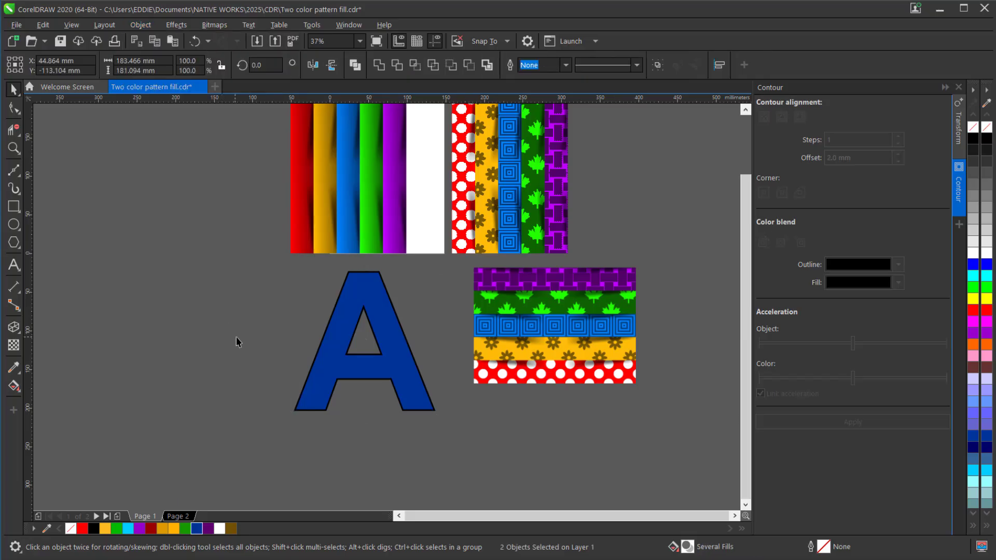
- Give the larger contour shape behind the blue A a diagonal fountain fill from orange at its upper left to white at its lower right
click(339, 287)
scroll(348, 279, up, 2)
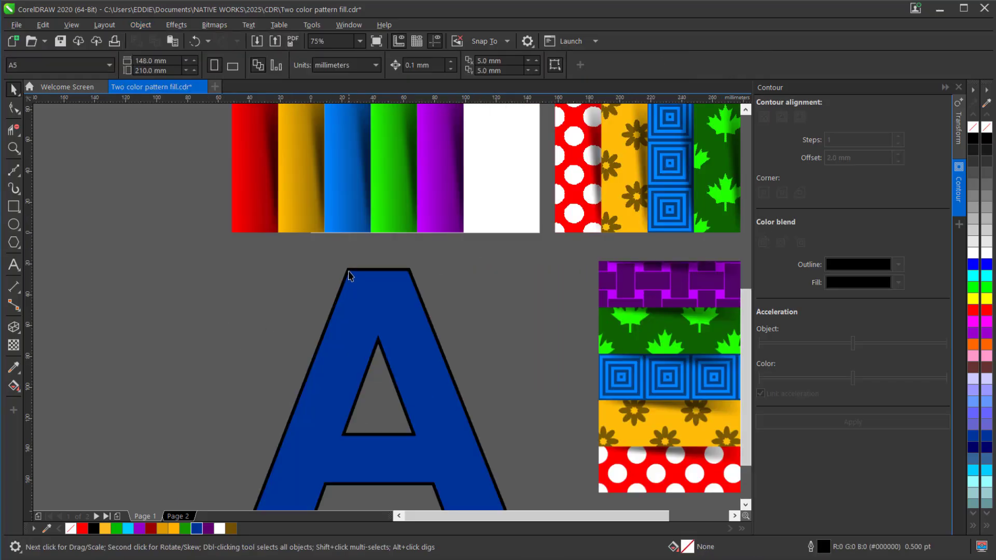
click(342, 301)
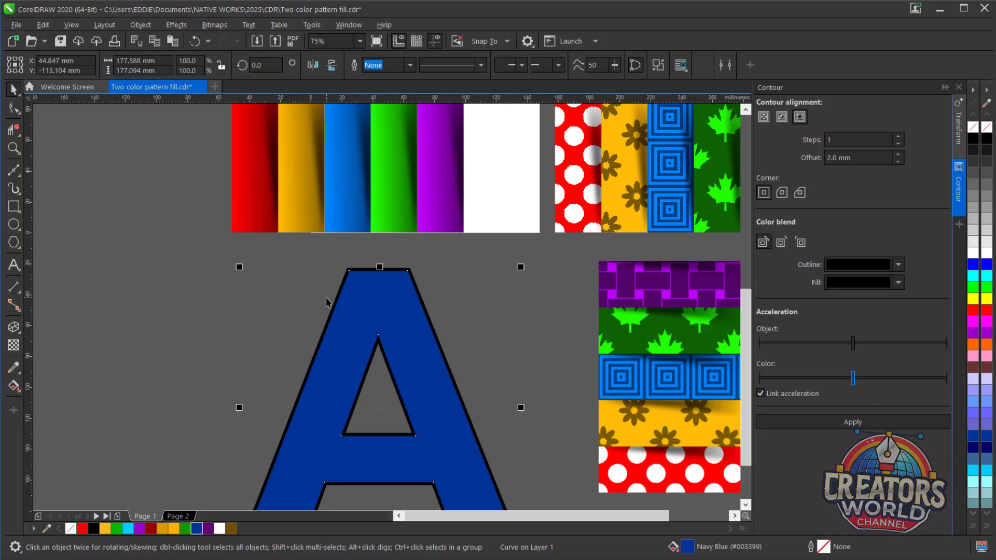
scroll(328, 302, down, 2)
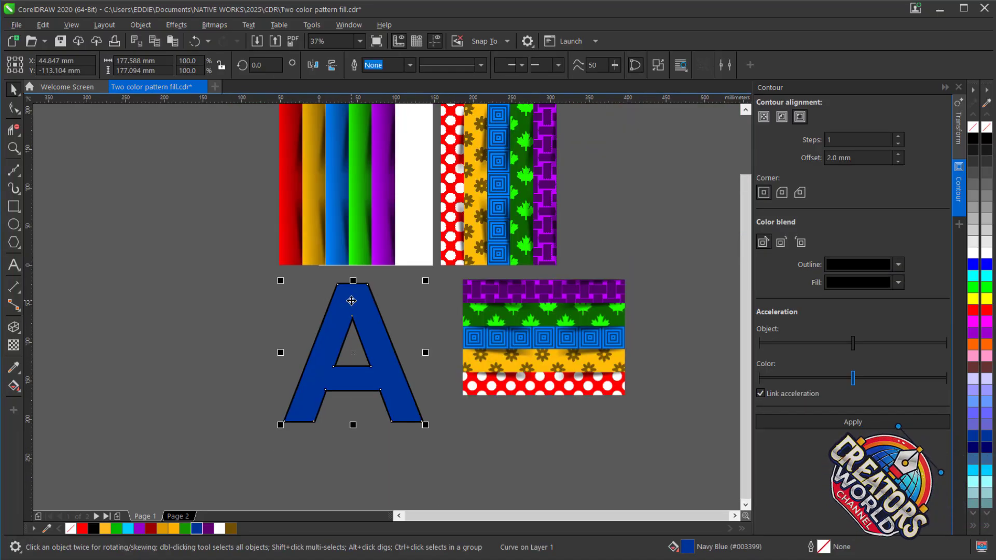
drag(351, 301, 350, 301)
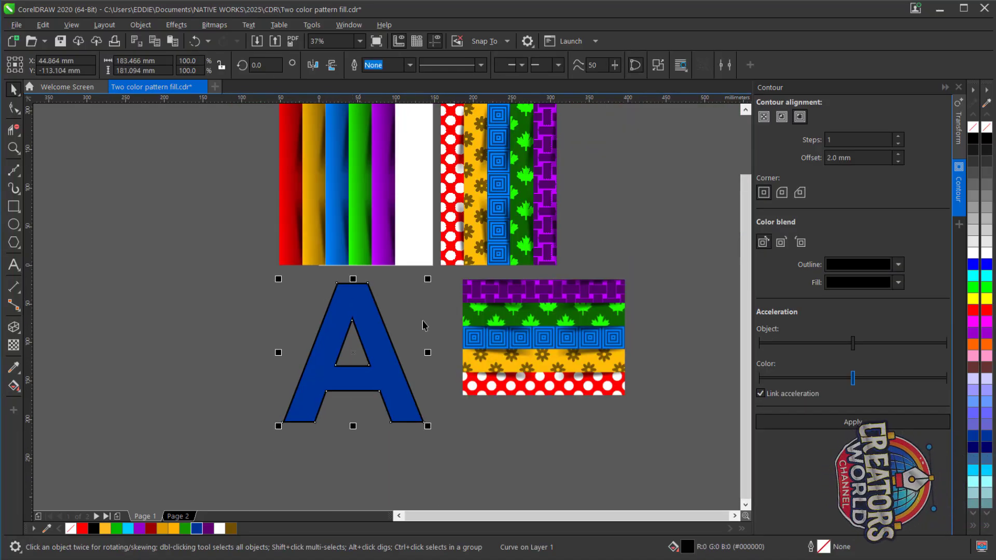
click(13, 385)
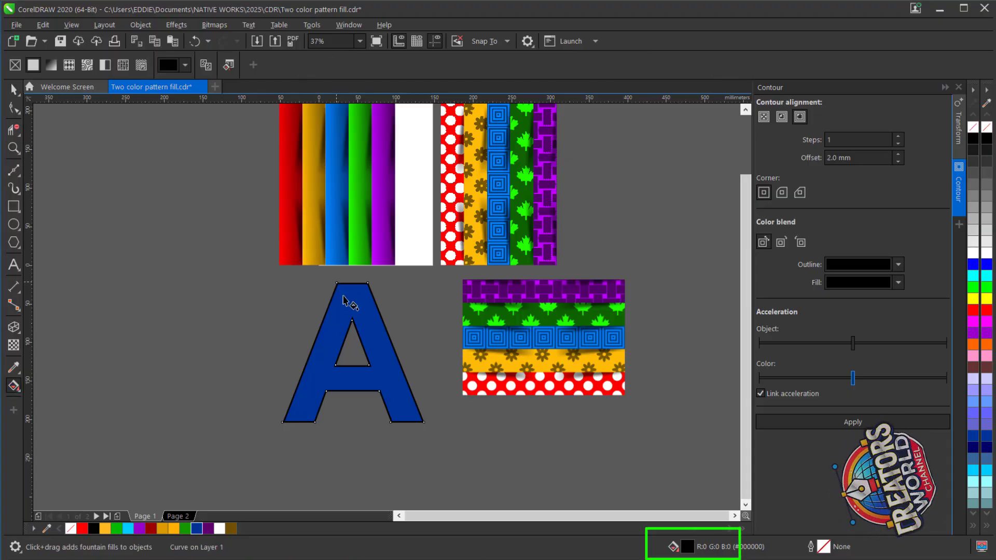
drag(336, 282, 421, 421)
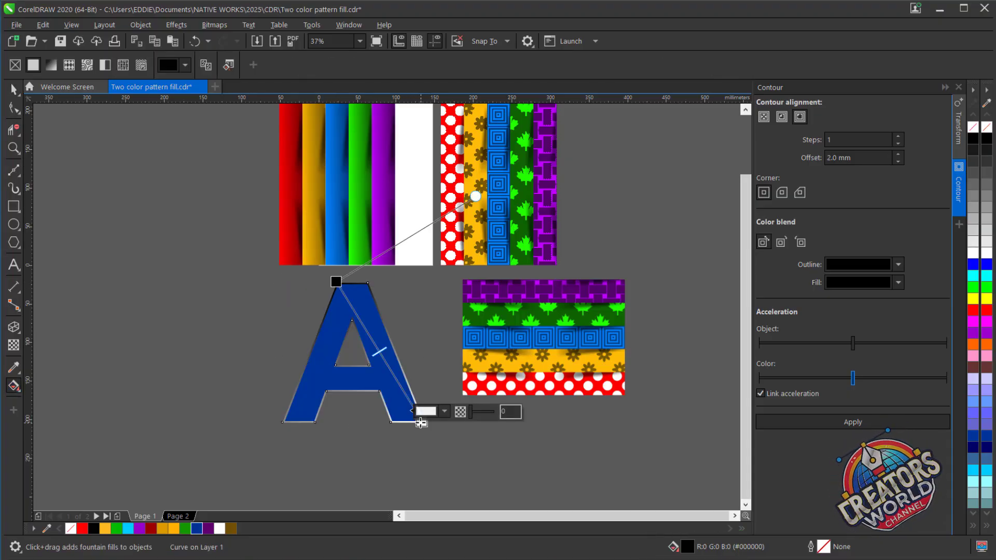
click(336, 281)
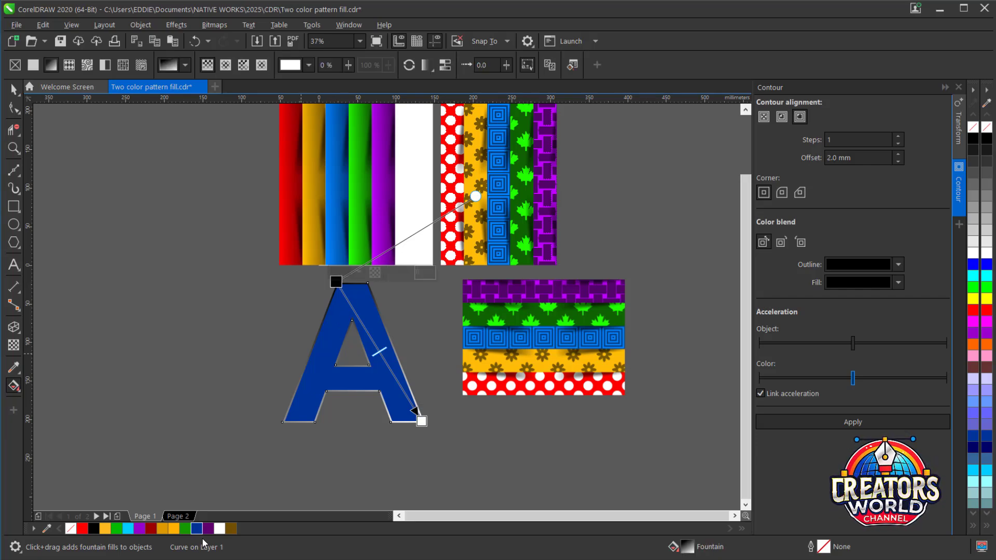
click(171, 529)
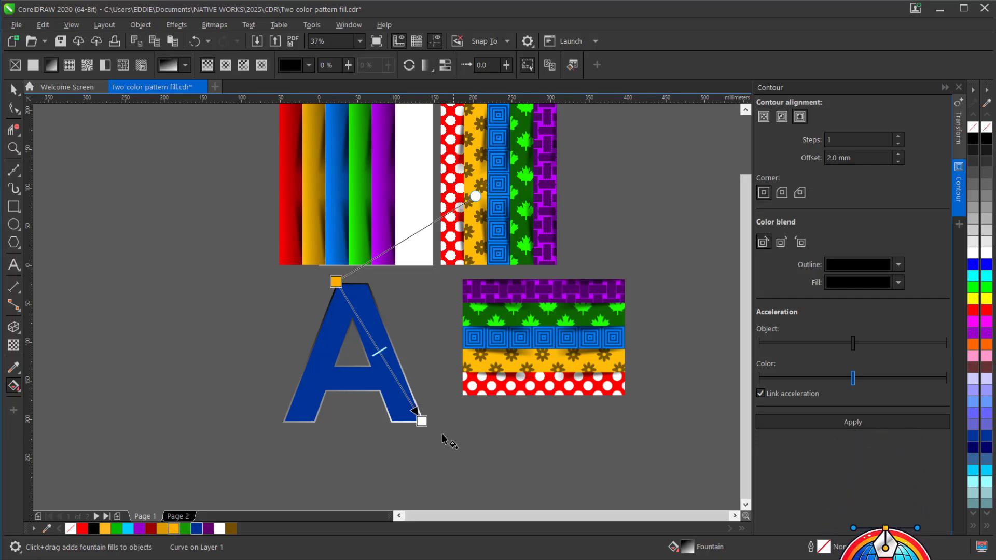
click(14, 90)
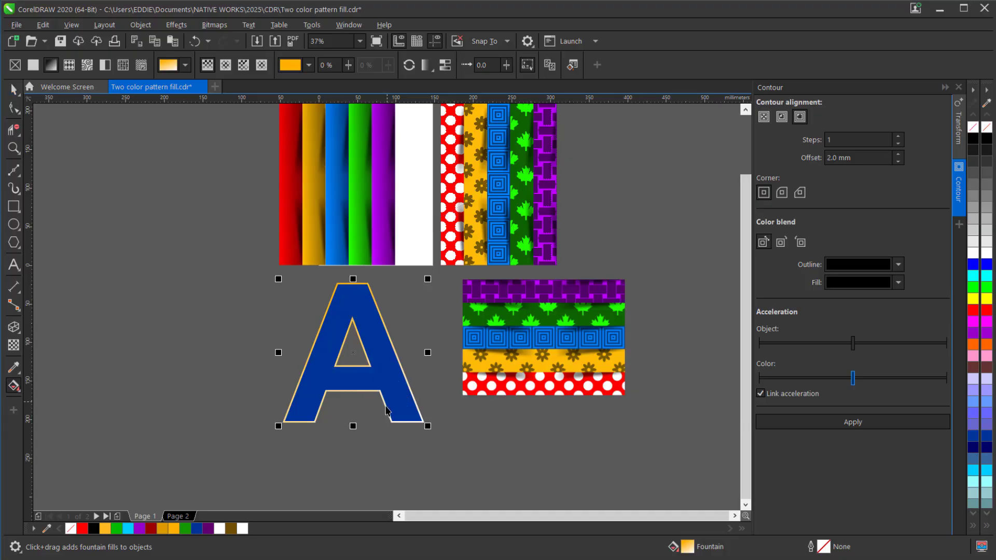
- Paste a copy of the gradient-filled contour shape in place and fill the copy with brown #735102
scroll(399, 430, up, 4)
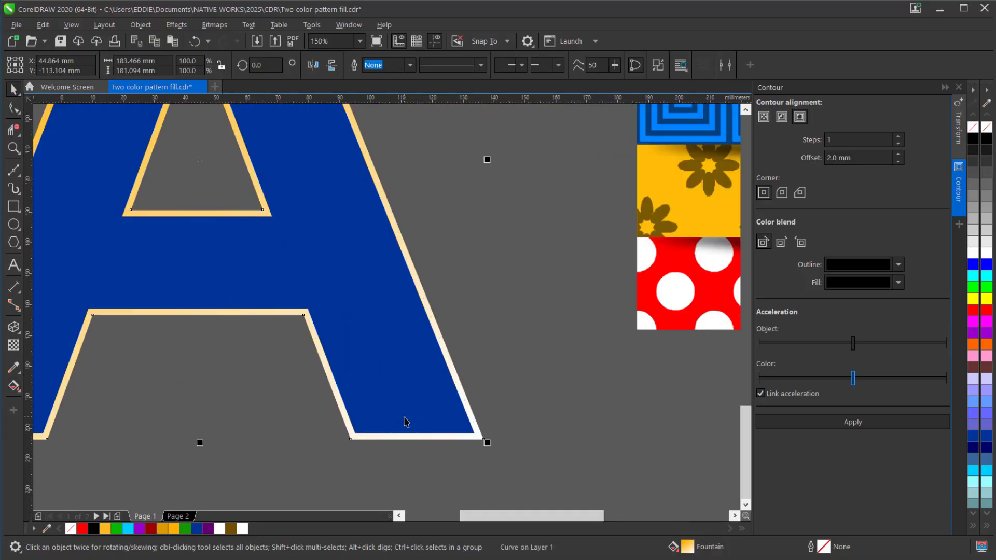
key(ctrl+c)
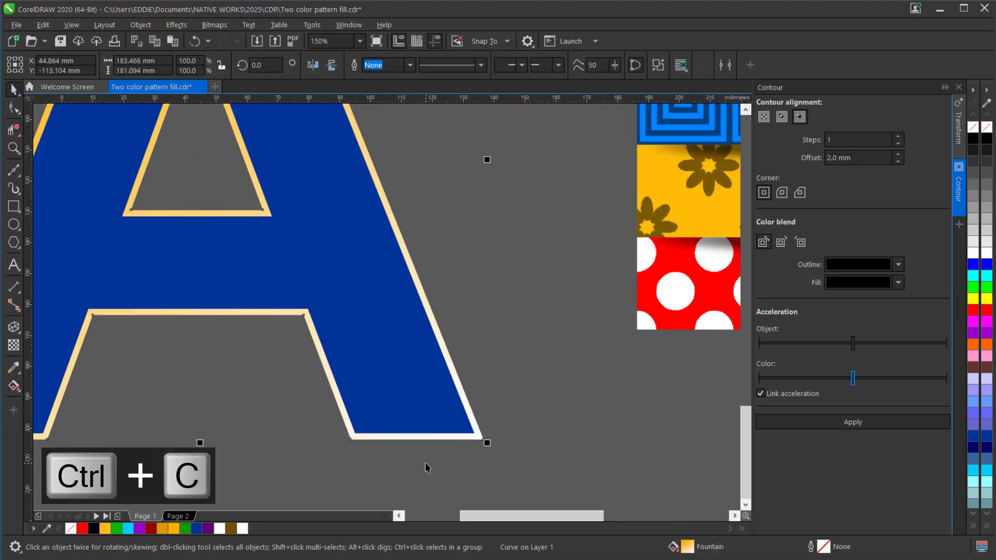
key(ctrl+v)
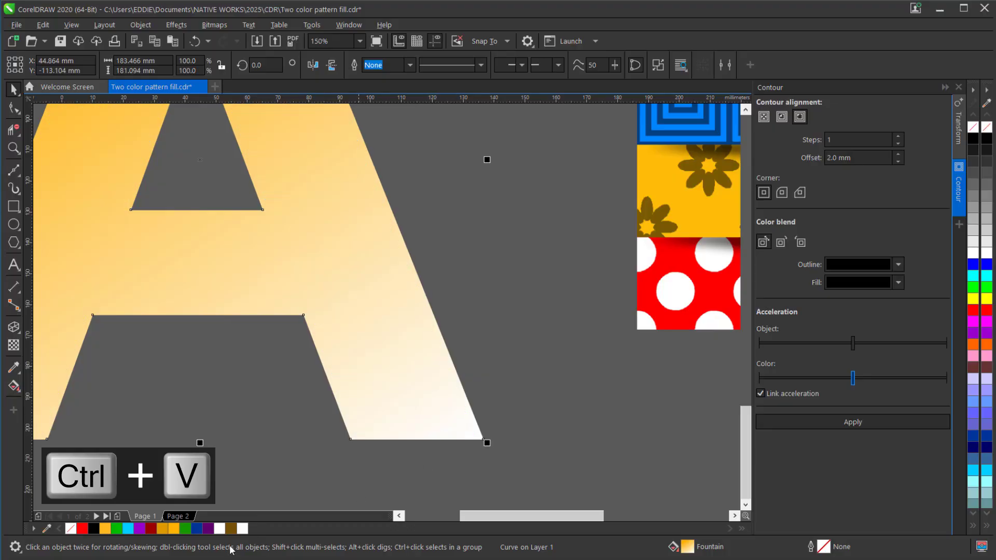
click(231, 528)
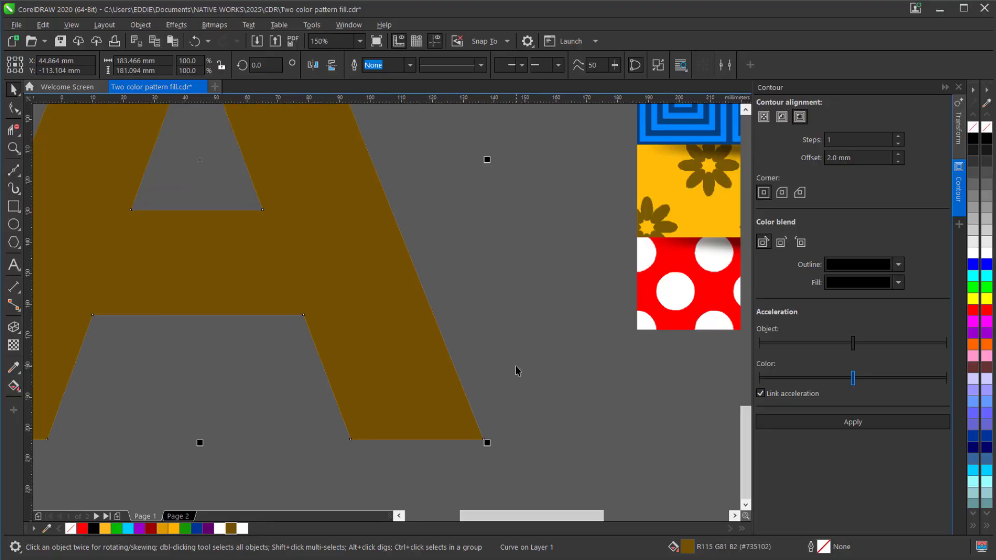
- Send the brown copy to the back of the page and move it straight down about 12.7 mm
right_click(423, 383)
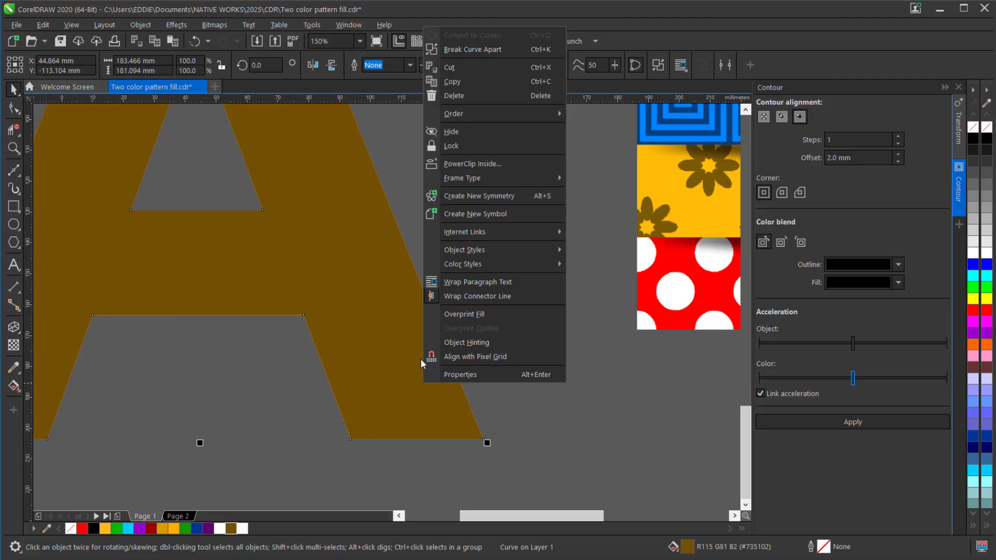
mouse_move(505, 114)
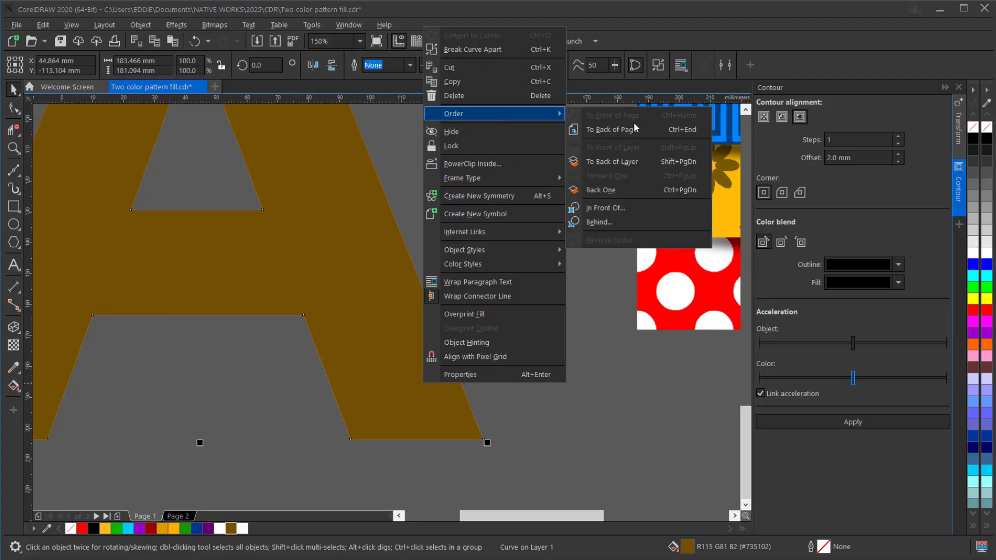
click(615, 128)
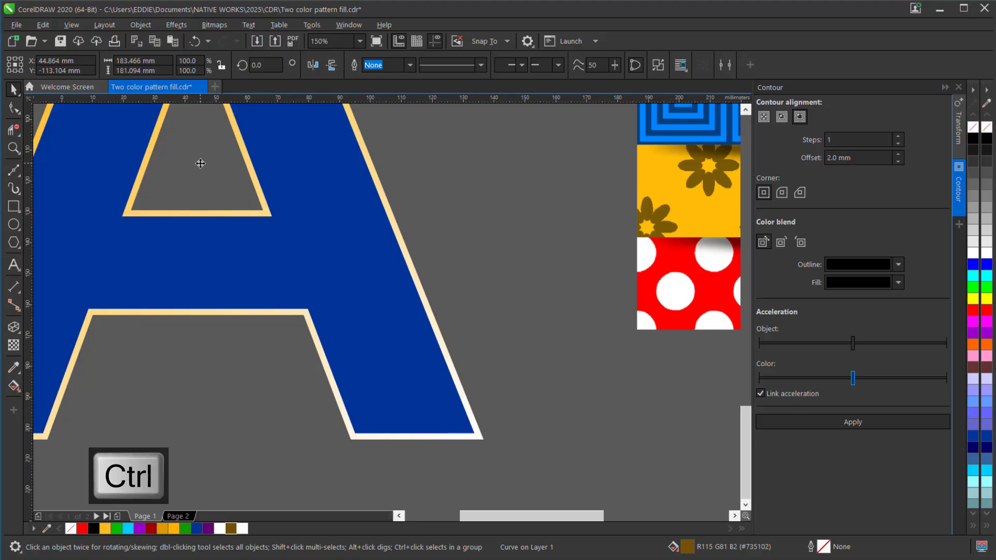
drag(199, 162, 206, 198)
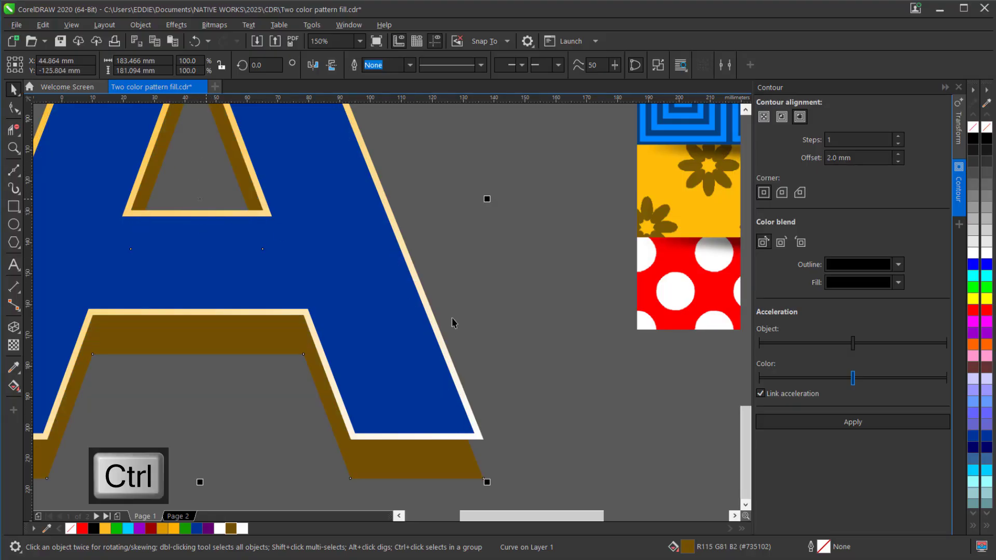
- Blend the brown copy with the gradient-filled contour shape in 100 steps and break the blend apart
shift+click(481, 439)
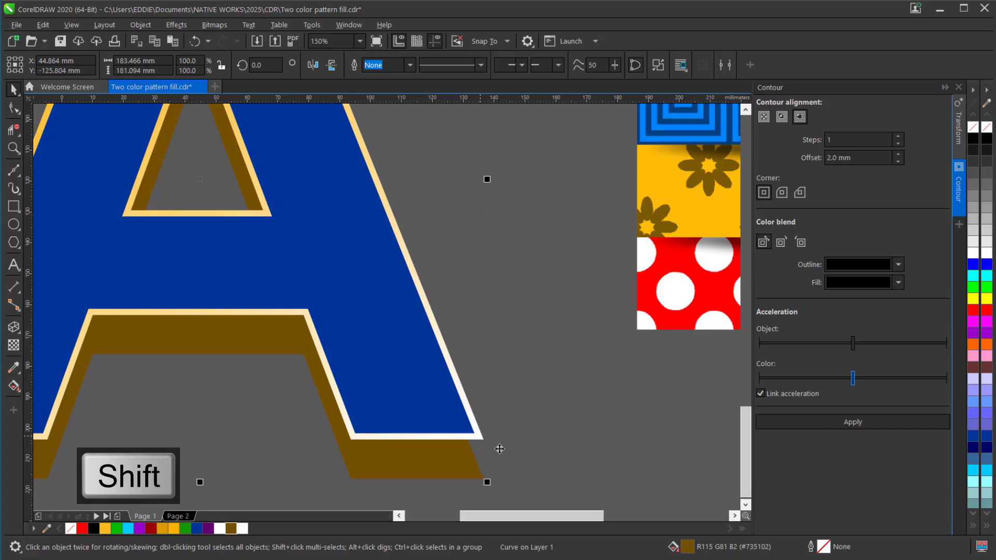
click(175, 25)
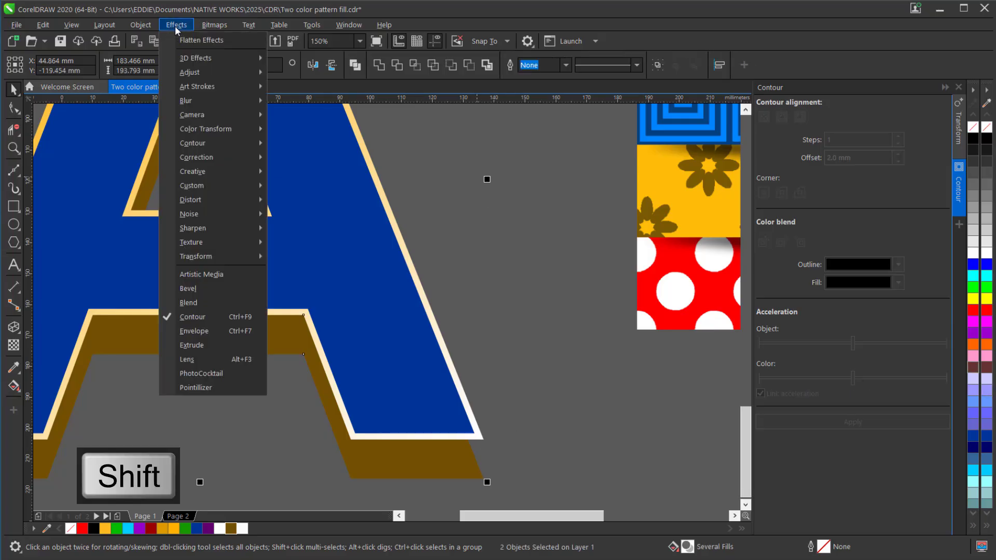
click(198, 303)
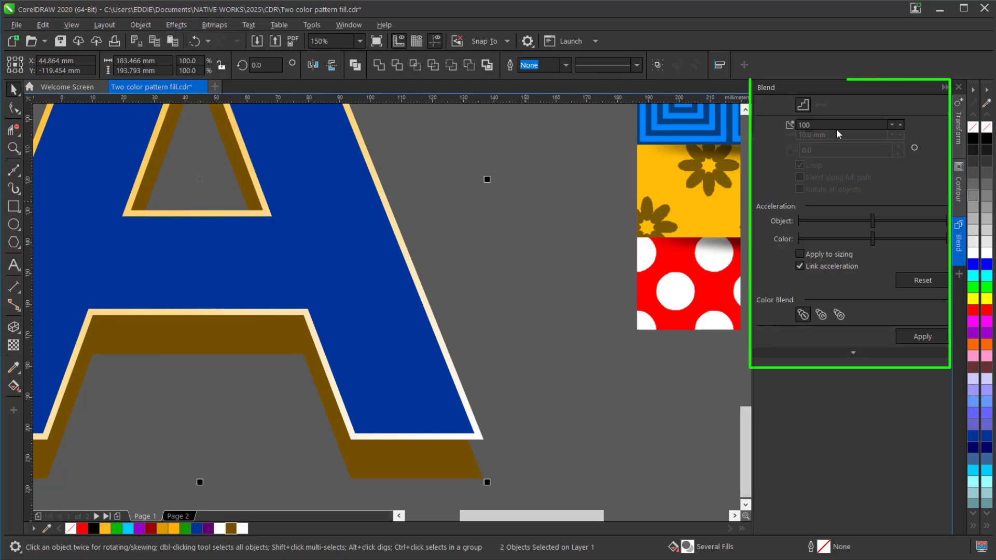
text(100)
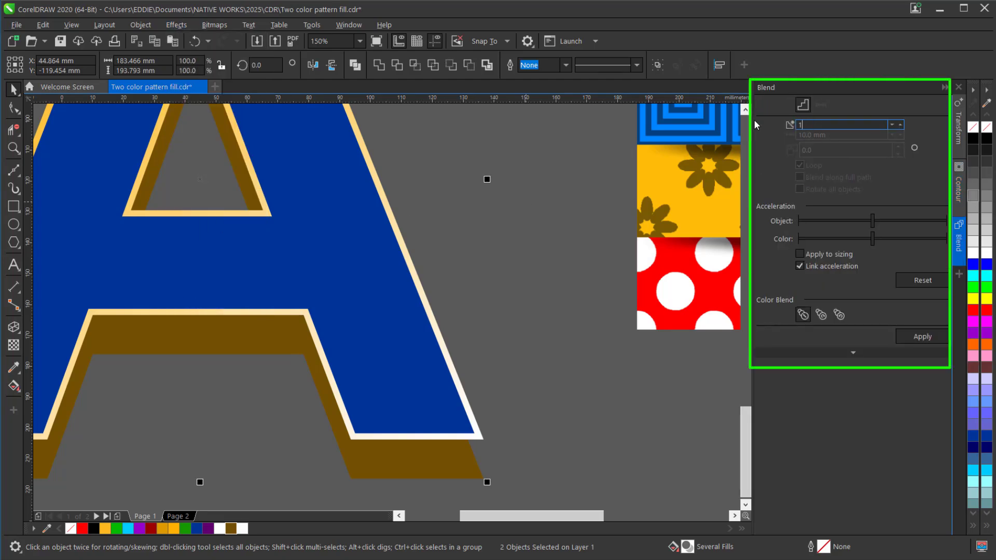
click(913, 338)
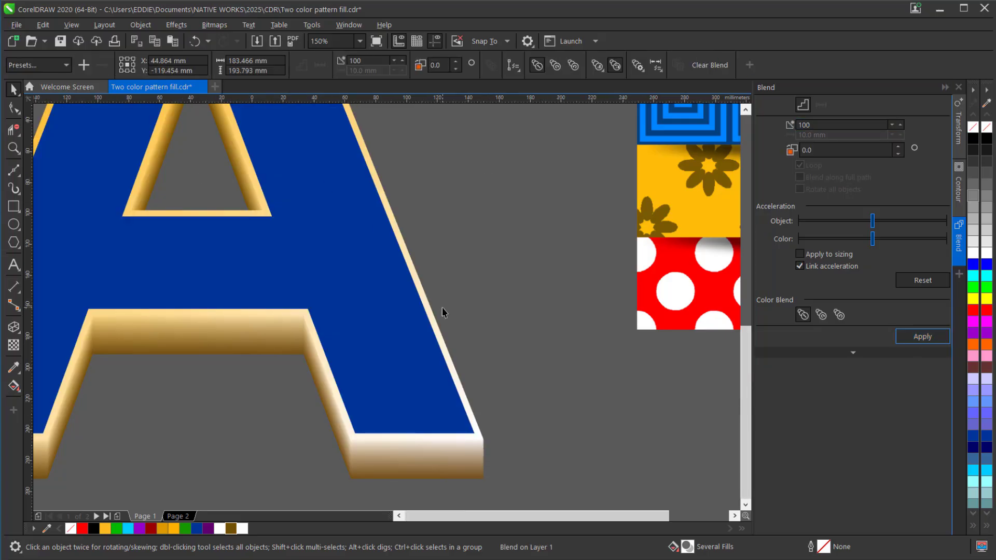
scroll(442, 309, down, 5)
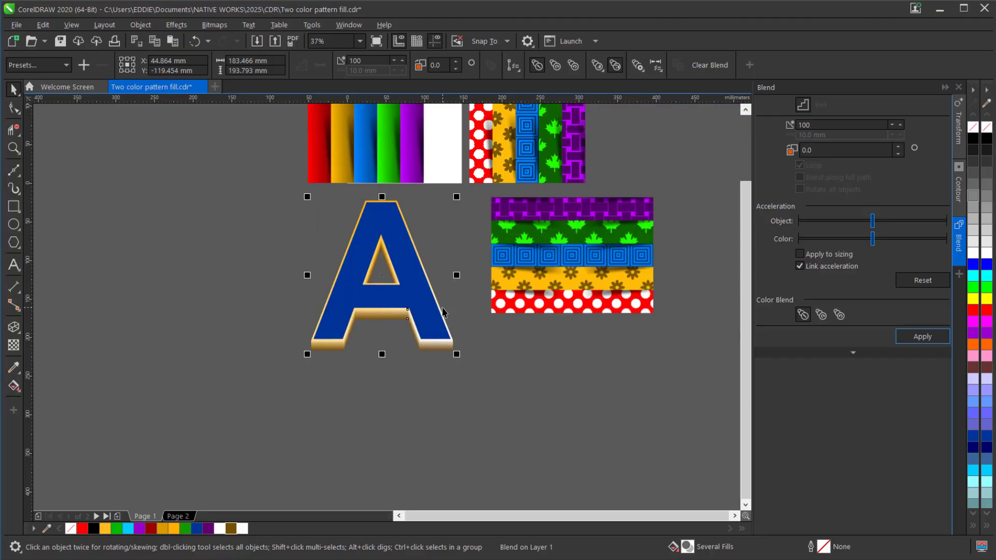
key(ctrl+k)
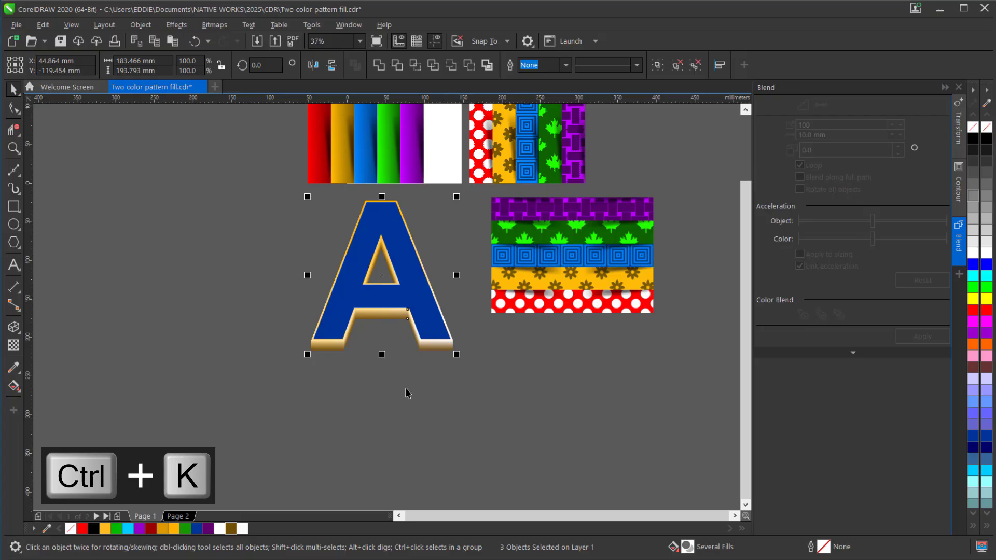
- PowerClip the horizontal pattern-strip bitmap inside the navy blue letter A and center the contents in it
click(555, 260)
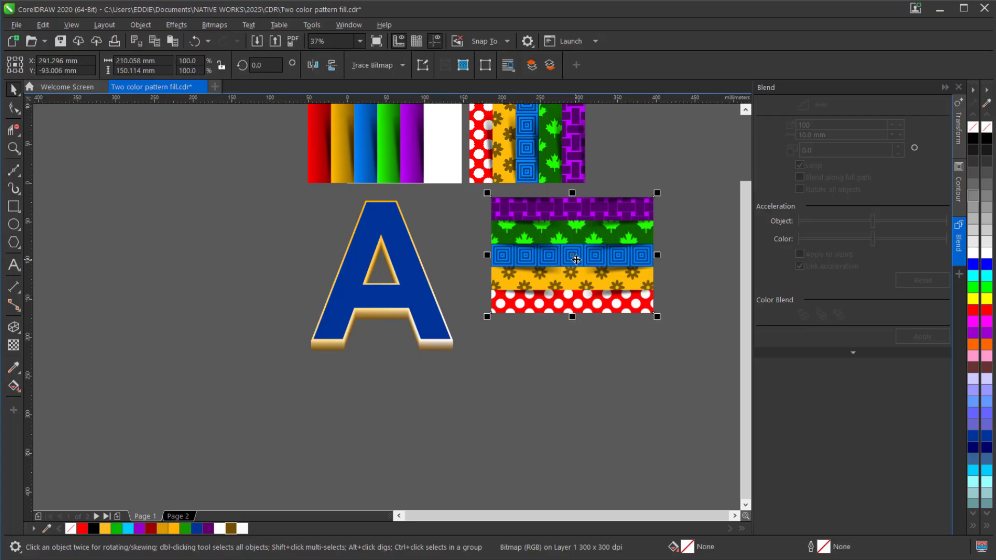
right_click(576, 259)
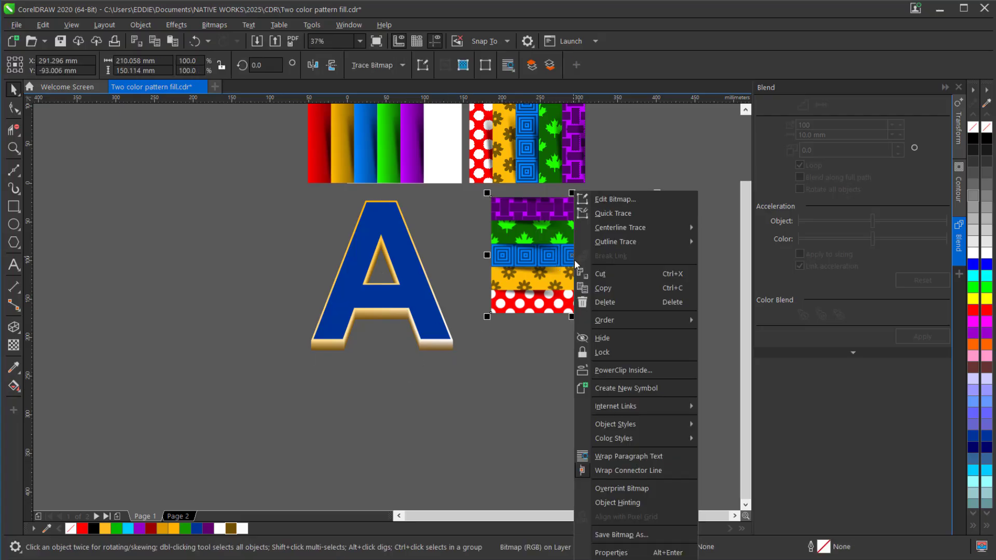
click(624, 370)
click(382, 295)
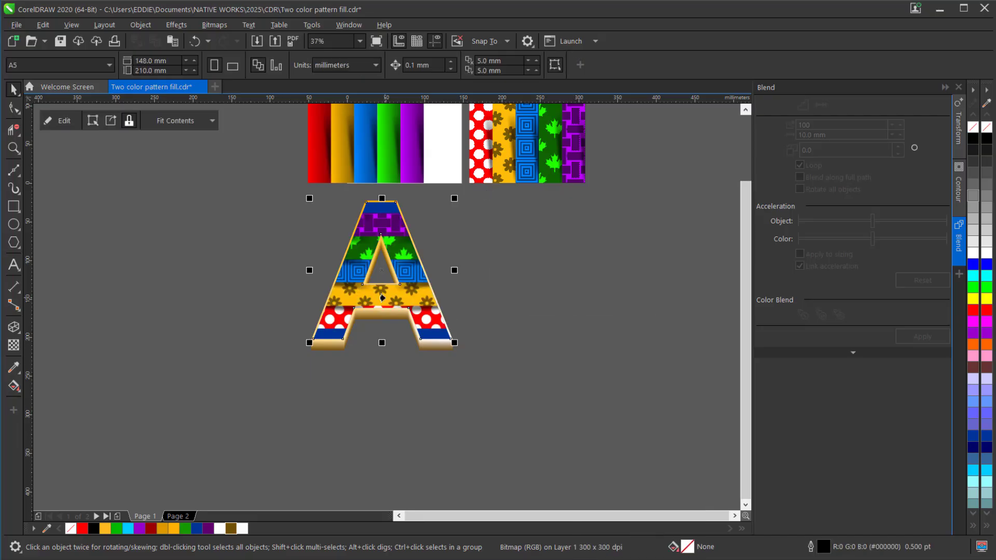
click(210, 120)
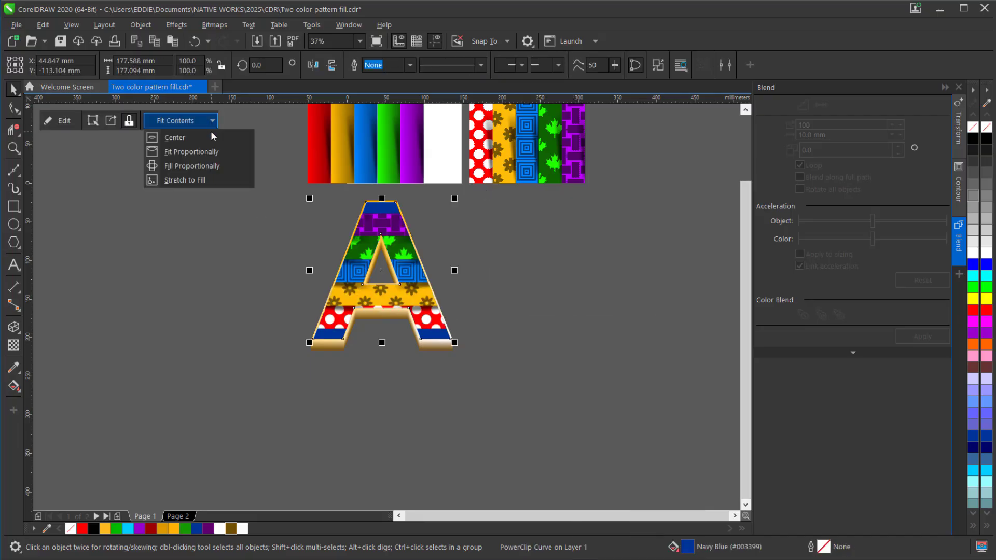
click(207, 135)
- Enlarge the clipped pattern bitmap proportionally about its center to about 124.5% so it covers the whole letter A
key(alt)
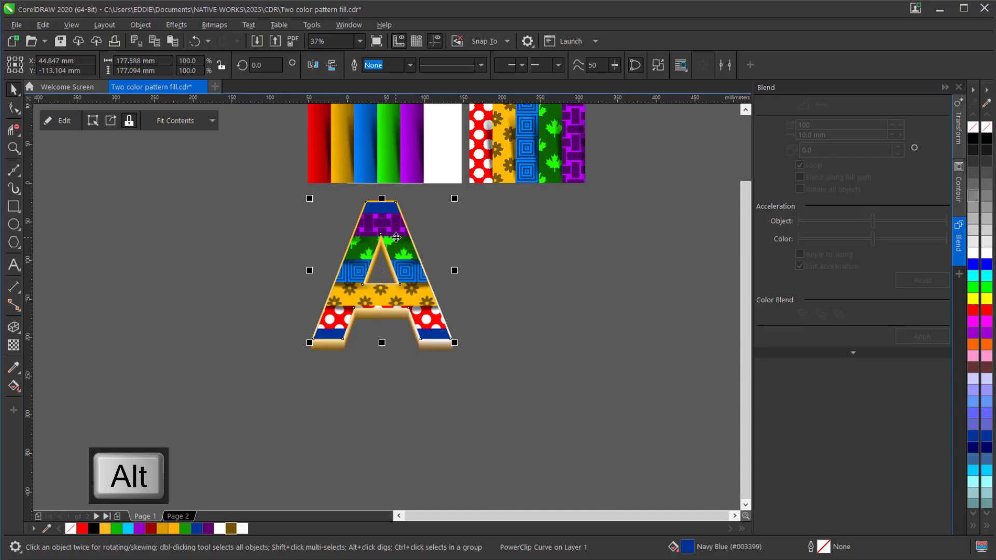
alt+click(397, 238)
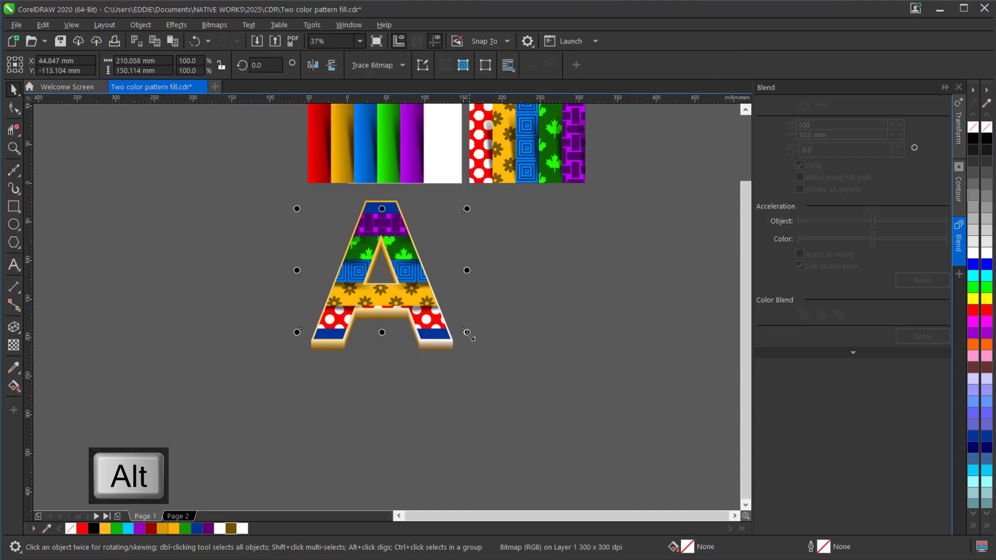
drag(468, 334, 487, 352)
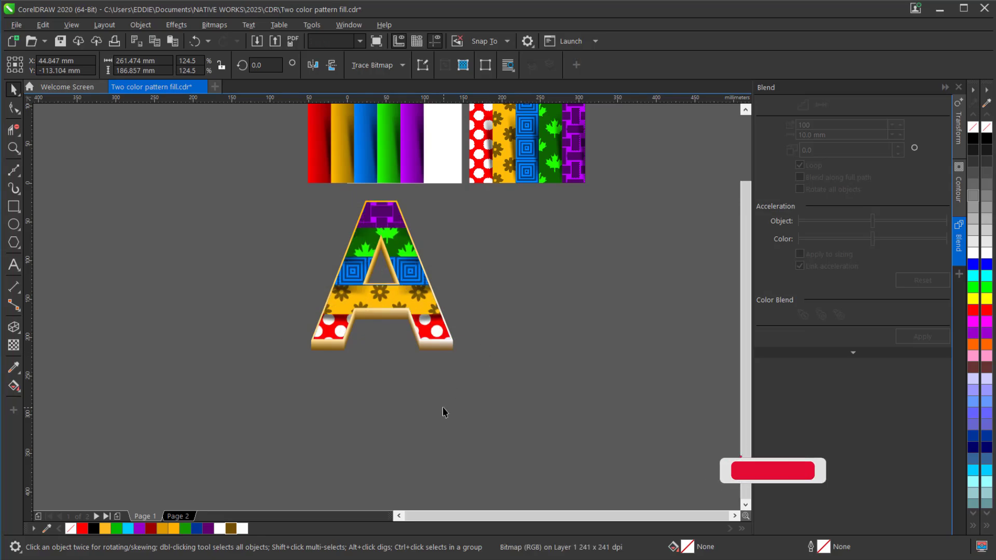
click(247, 198)
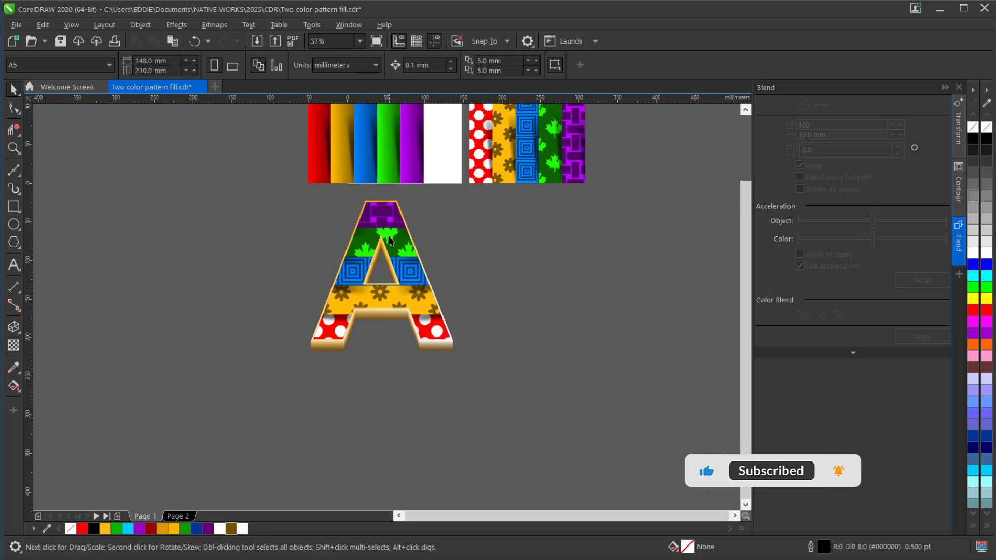
drag(264, 183, 204, 204)
key(z)
drag(279, 185, 473, 359)
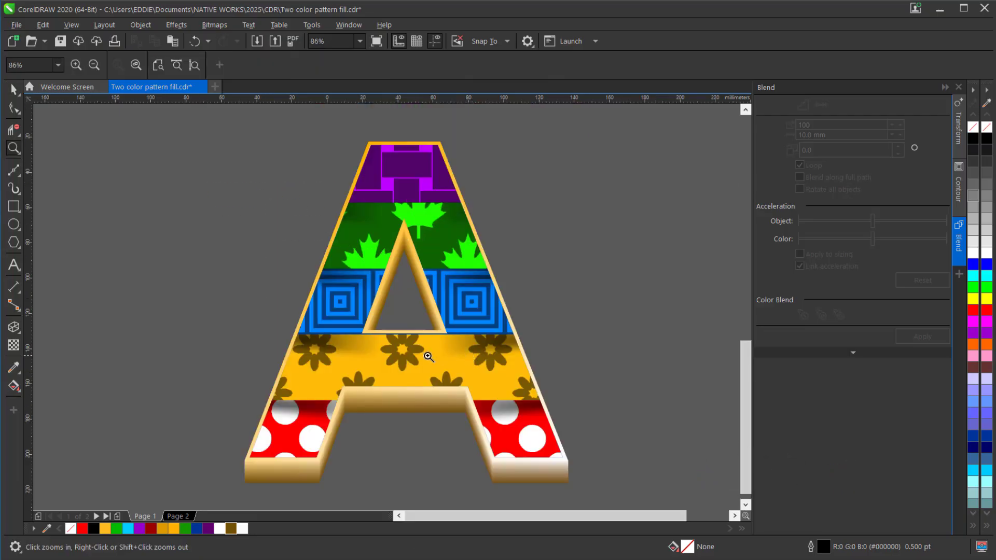